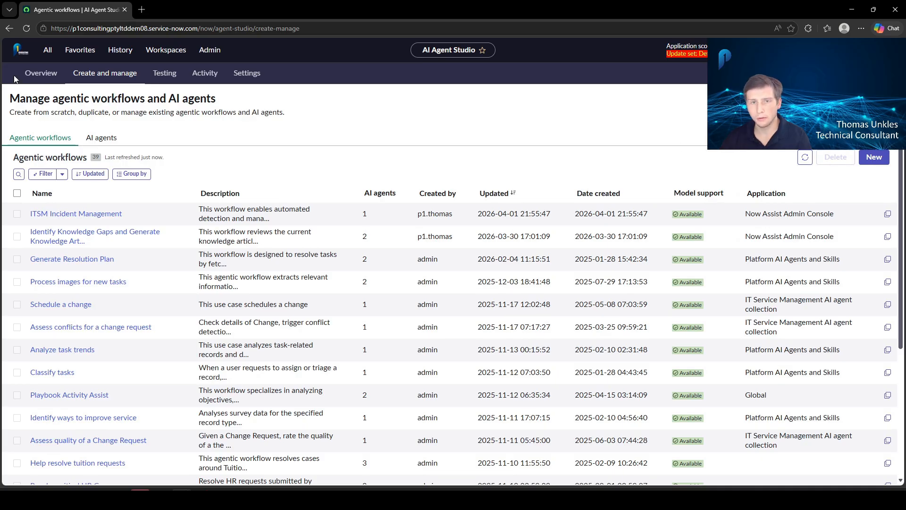
- Look up the AI Agent Studio entries by filtering the navigation for "ai agent"
click(43, 48)
text(ai agent)
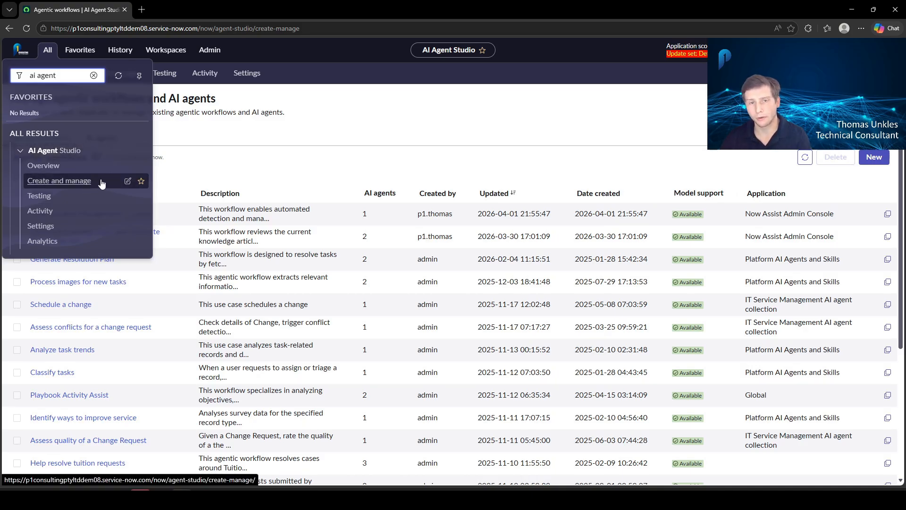
click(236, 140)
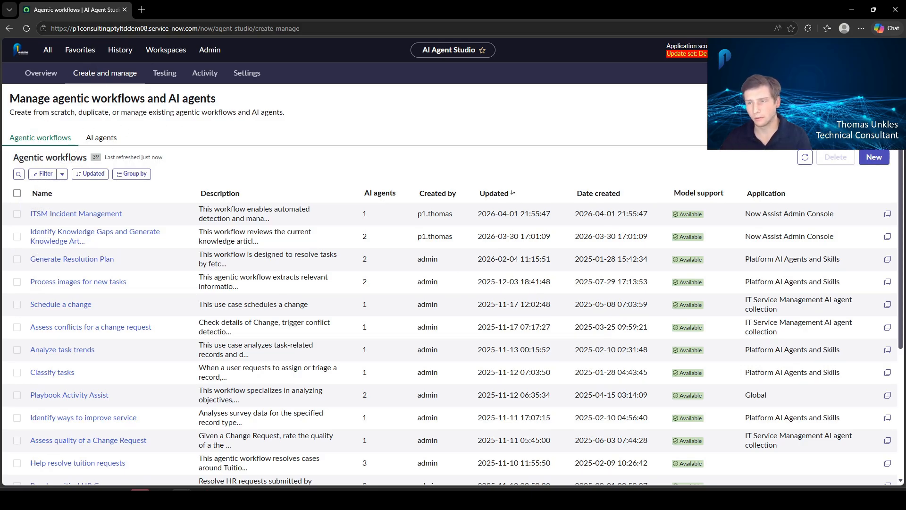
- Create a new agentic workflow and name it "Knowledge Article Expert"
click(874, 157)
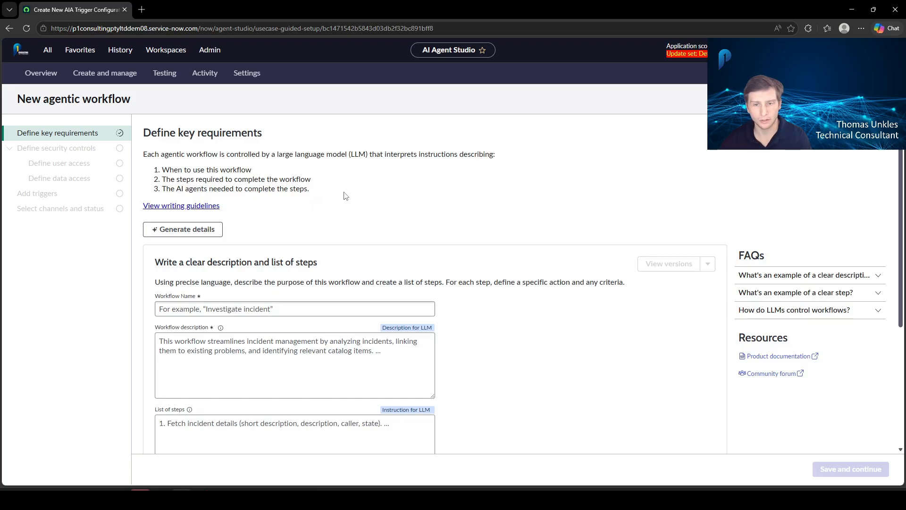
scroll(345, 195, down, 3)
scroll(283, 236, up, 1)
click(249, 214)
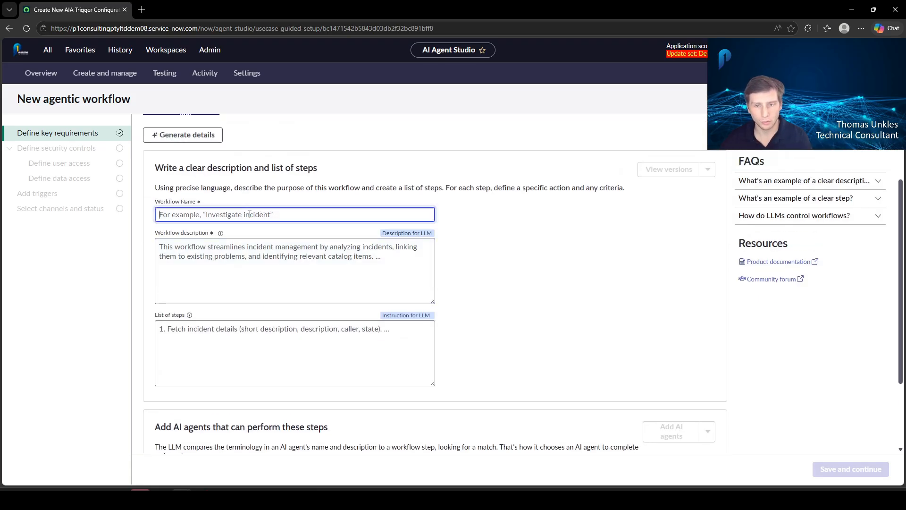
text(Know)
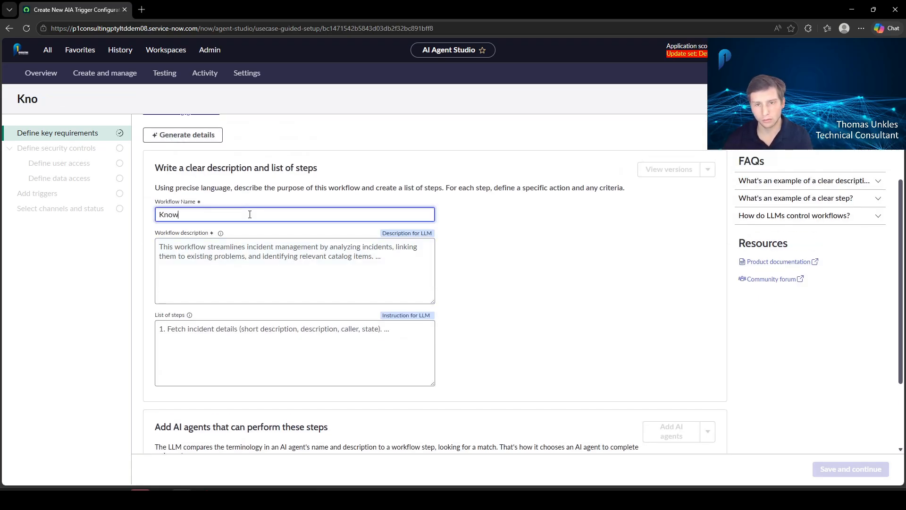
text(ledge Article Expert)
- Begin the workflow description with "This workflow is responsible for assisting"
click(225, 247)
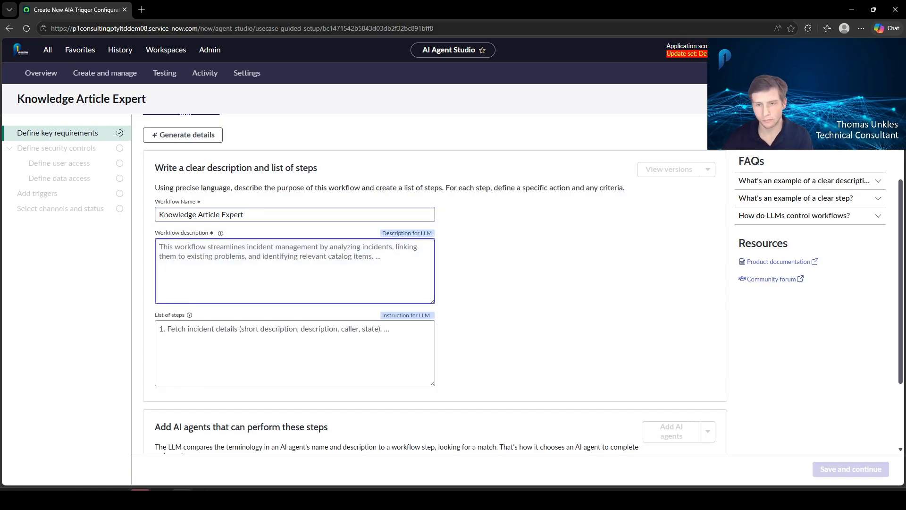
text(This workflow)
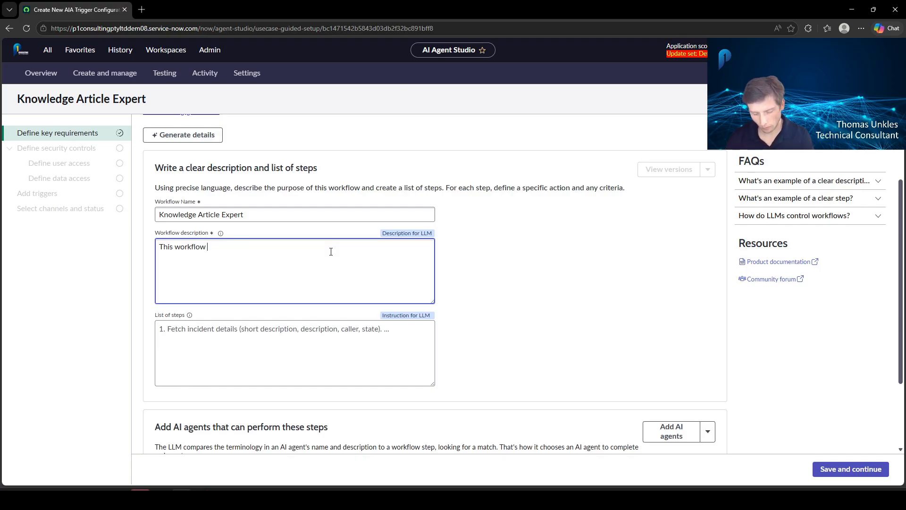
text(is re)
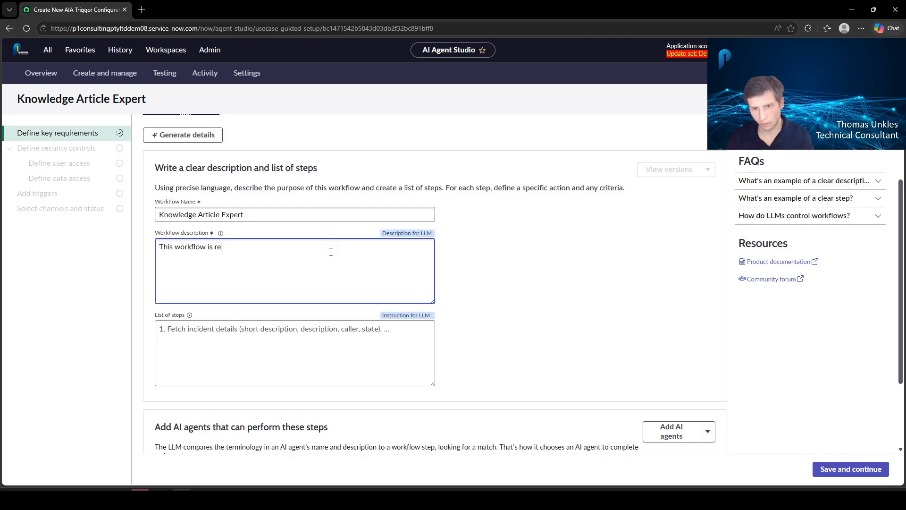
text(sponsible for)
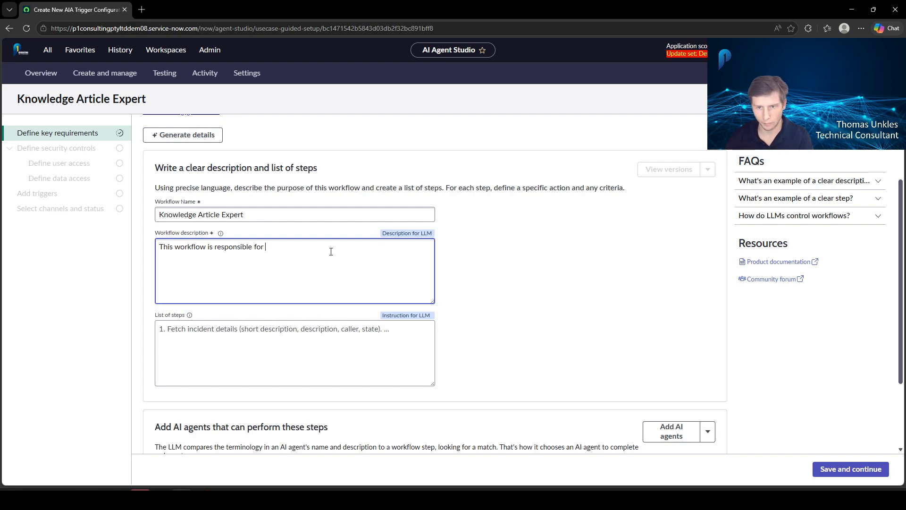
text( asisting)
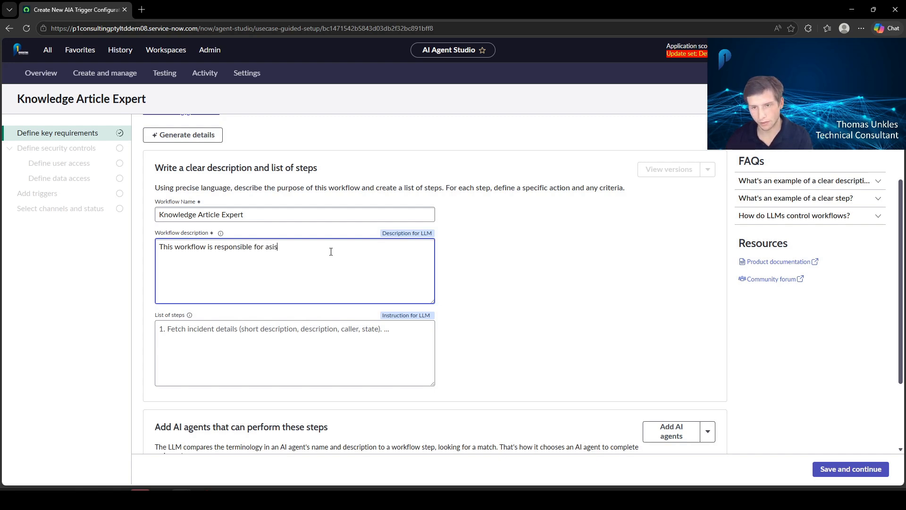
key(BackSpace)
key(BackSpace)
key(BackSpace)
key(BackSpace)
key(BackSpace)
key(BackSpace)
text(sisting )
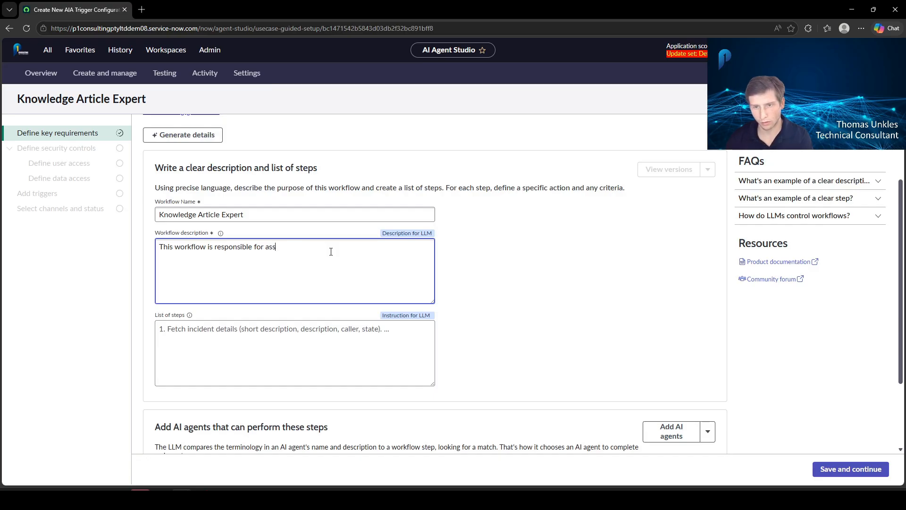
text(end )
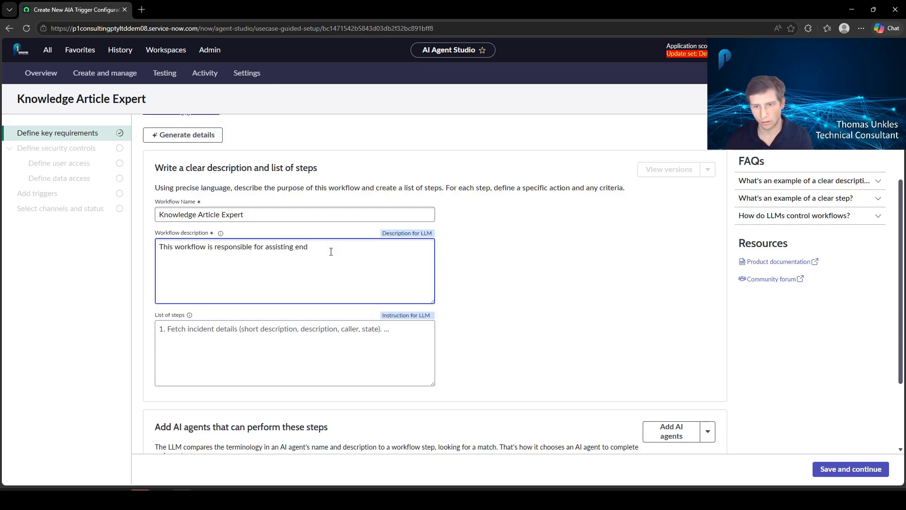
text(users w)
key(ctrl+shift+Left)
key(ctrl+shift+Left)
key(ctrl+shift+Left)
key(BackSpace)
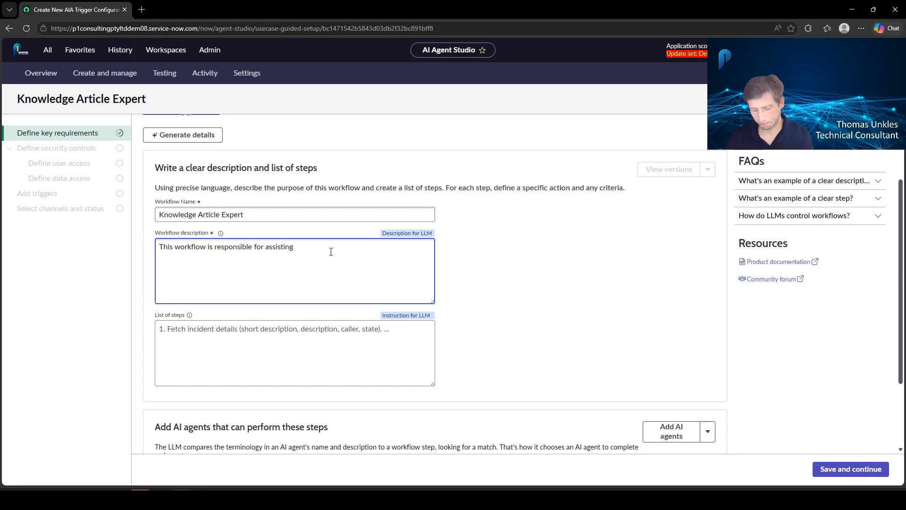
- Complete the workflow description's sentence with "knowledge content creators"
text(kn)
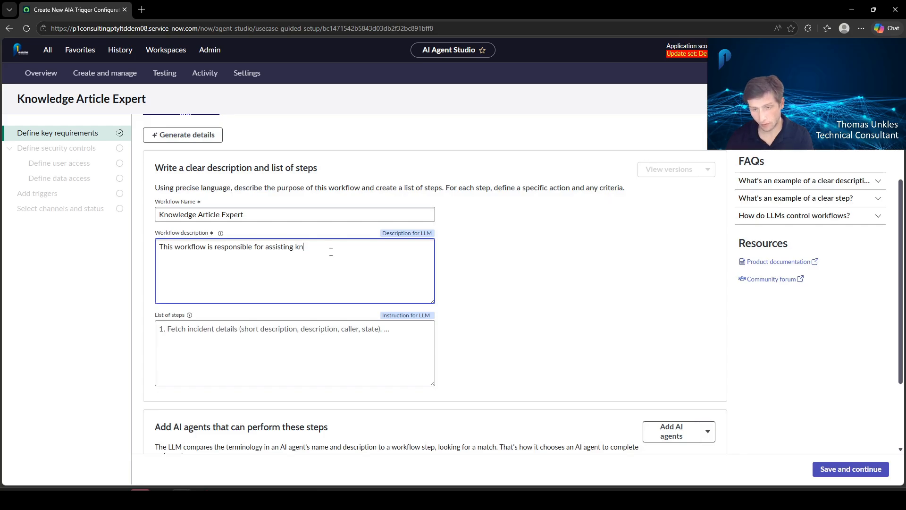
text(owledge ar)
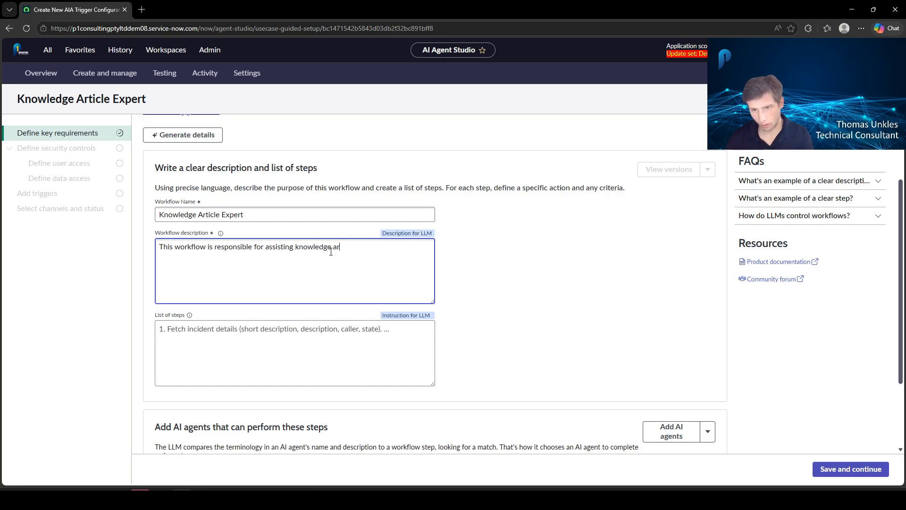
key(BackSpace)
key(BackSpace)
text(content )
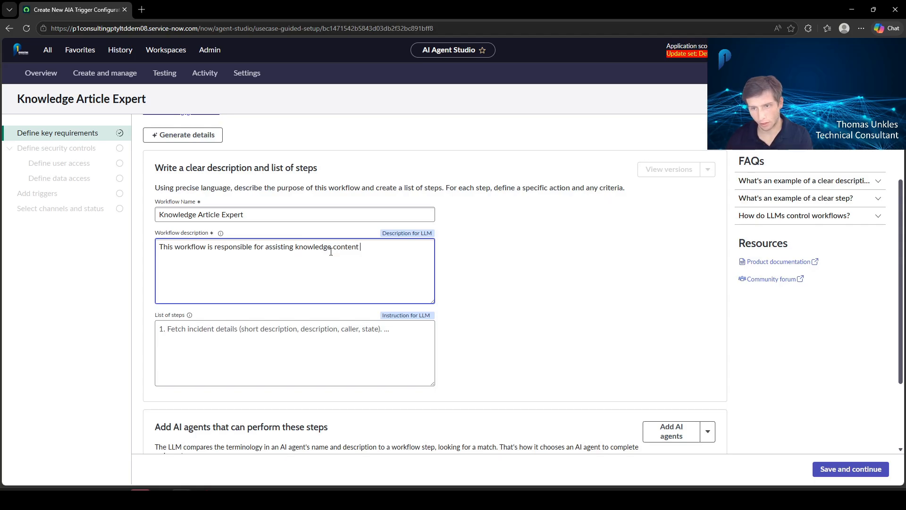
text(creators)
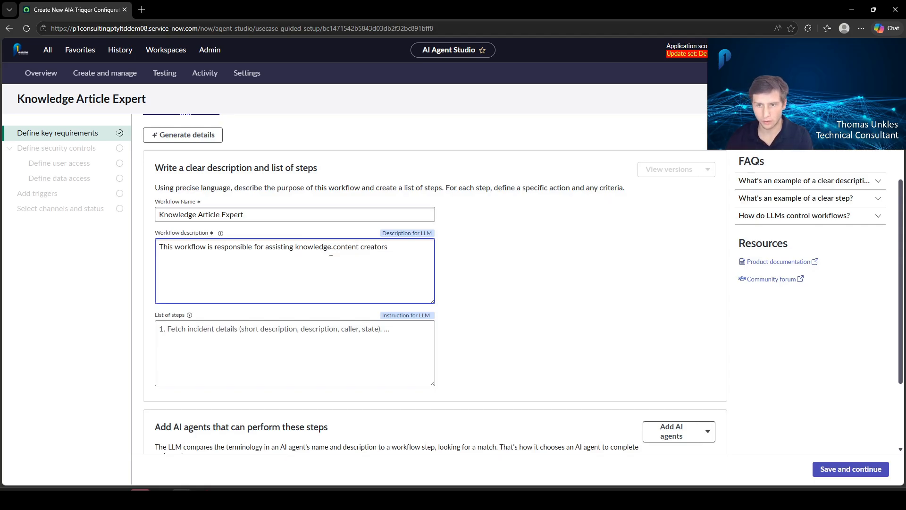
key(ctrl+a)
key(BackSpace)
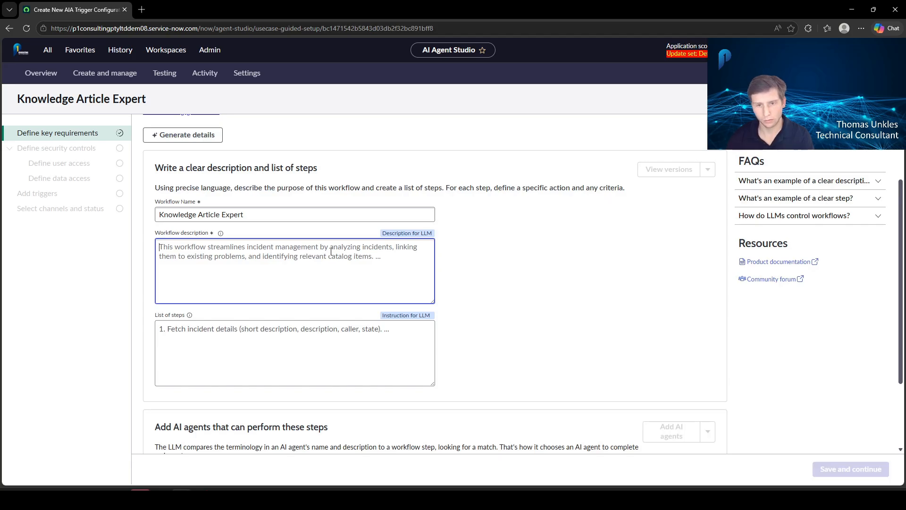
key(ctrl+z)
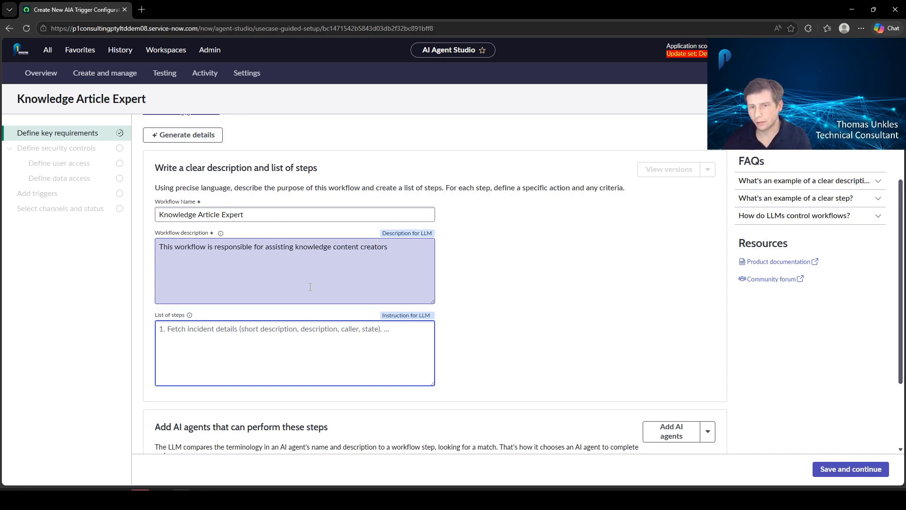
- Enter "1. Retrieve a knowledge article from the article number" as the first item in the list of steps
text(1.)
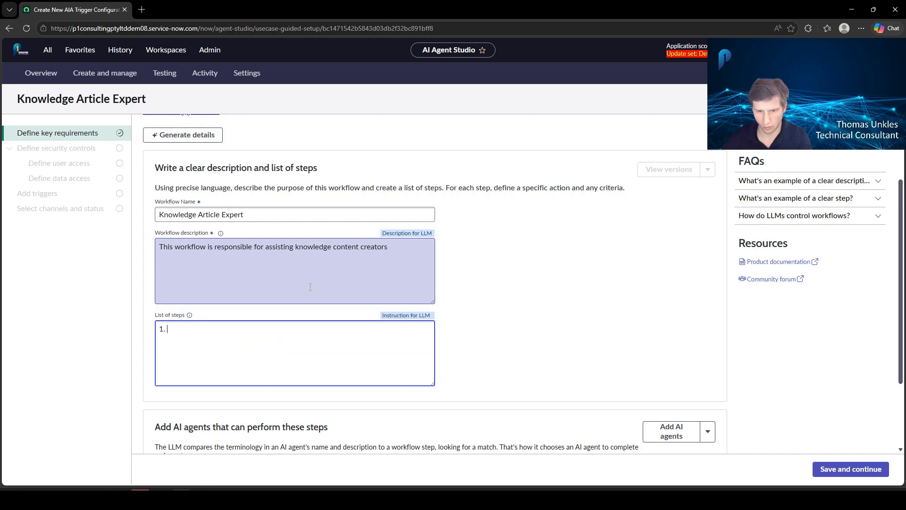
text( Retrie)
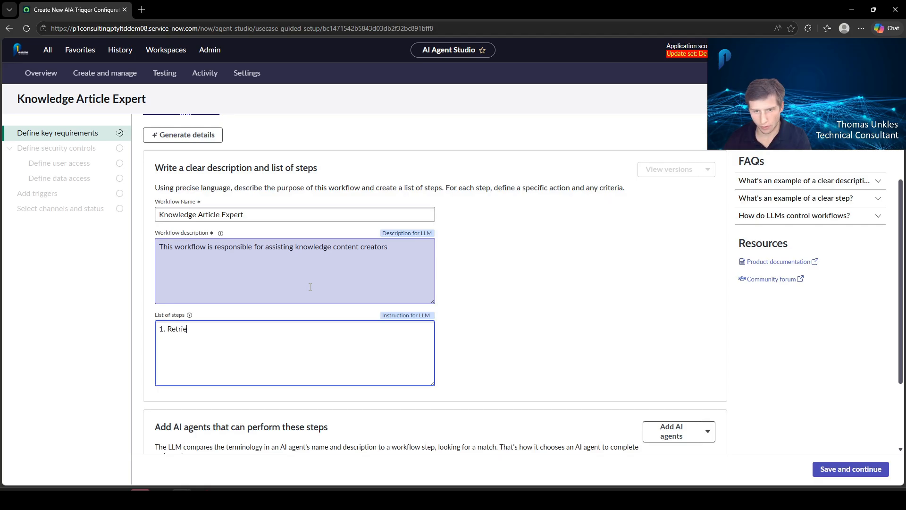
text(ve a knowledge)
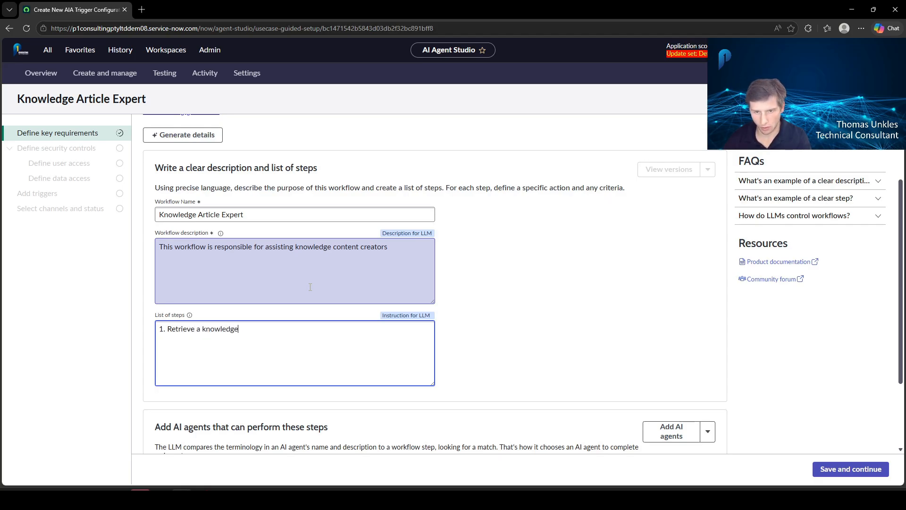
text( article from )
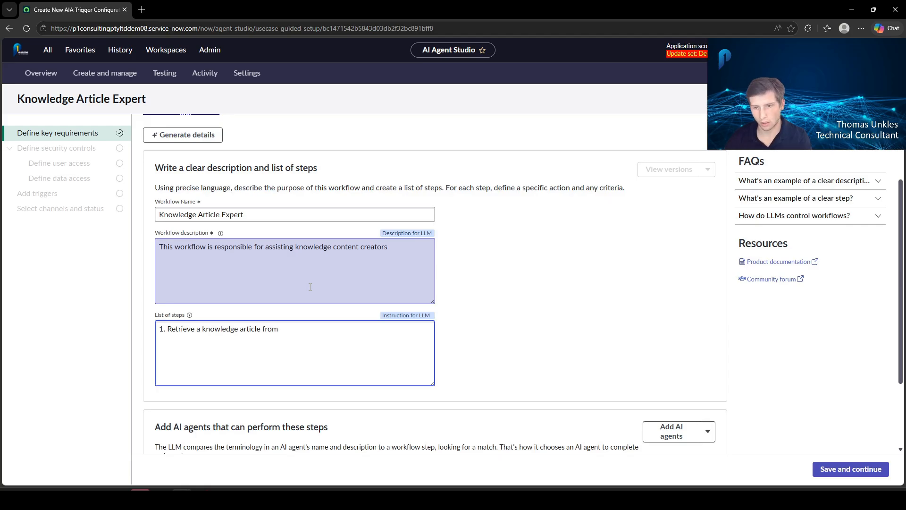
text(the article)
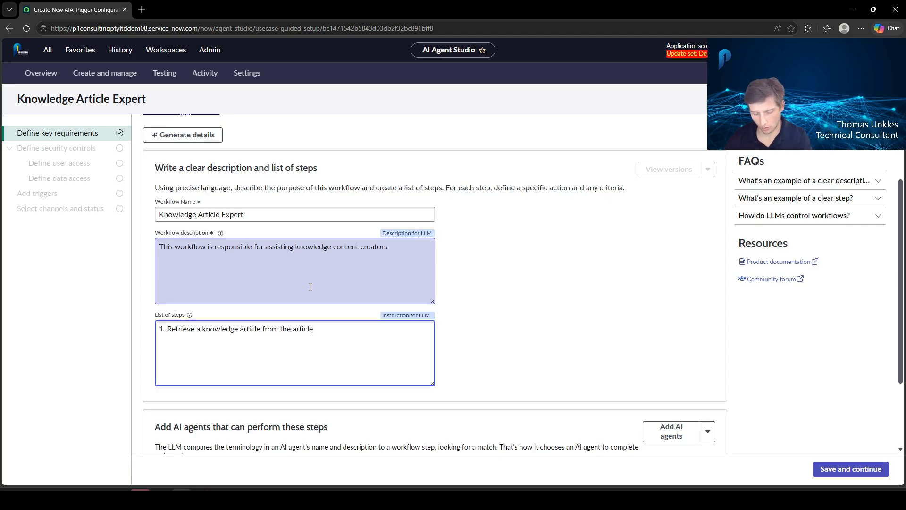
text( nummber)
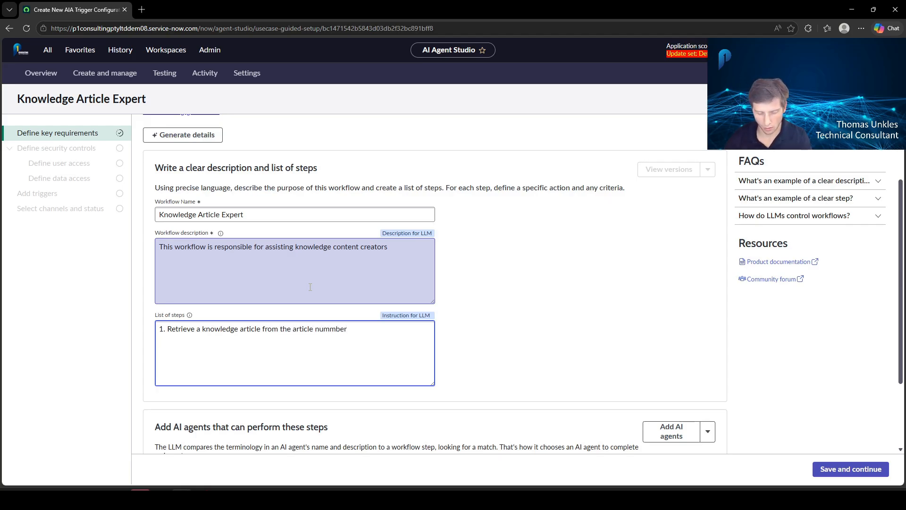
- Add "2. Propose a revised version of the content" to the list of steps and correct the misspelled "nummber" in the first item
key(Return)
text(2. Utilise)
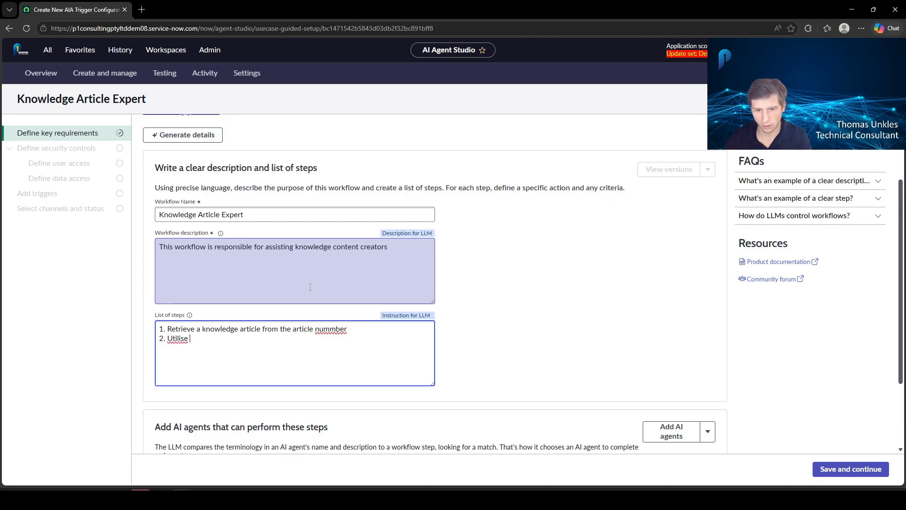
key(BackSpace)
key(BackSpace)
key(BackSpace)
key(BackSpace)
key(BackSpace)
key(BackSpace)
key(BackSpace)
key(BackSpace)
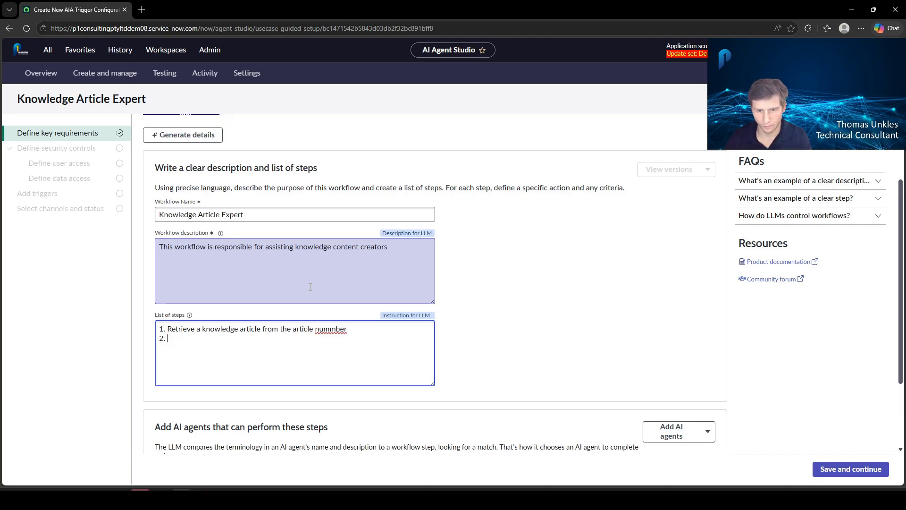
text(Propose)
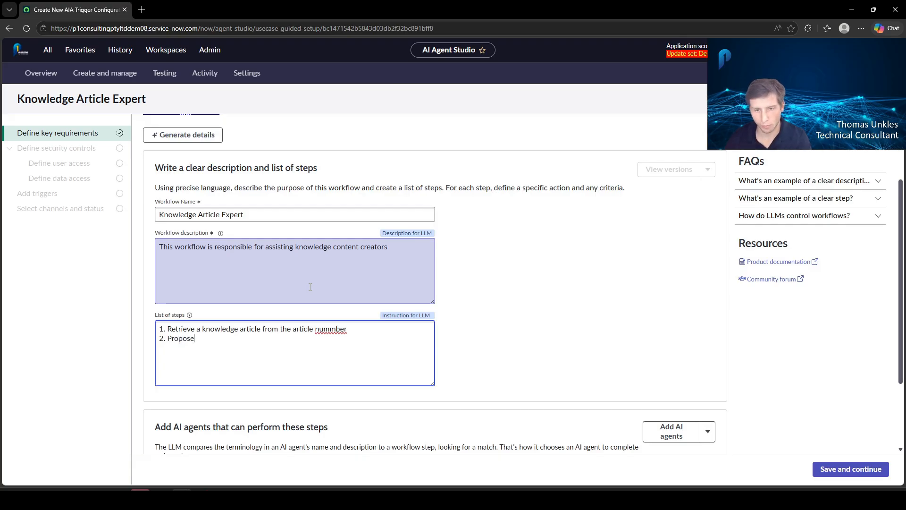
text( a revised)
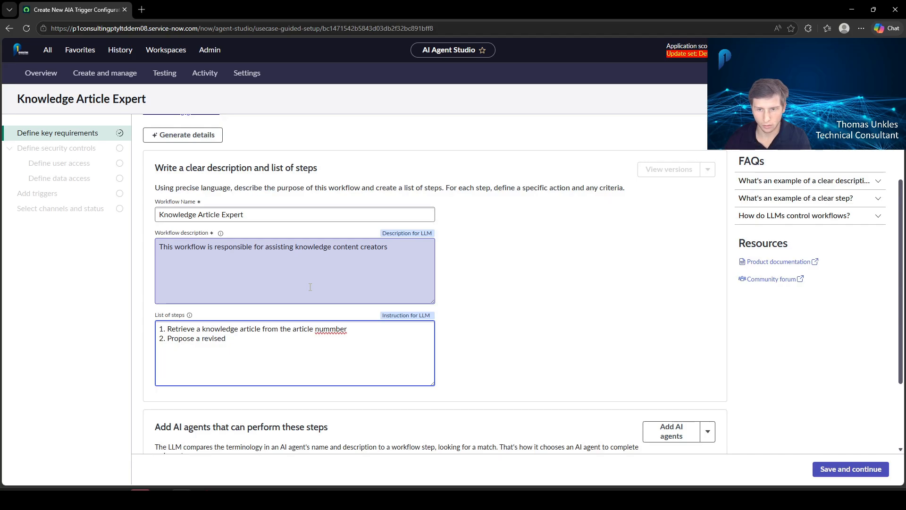
right_click(330, 329)
click(331, 341)
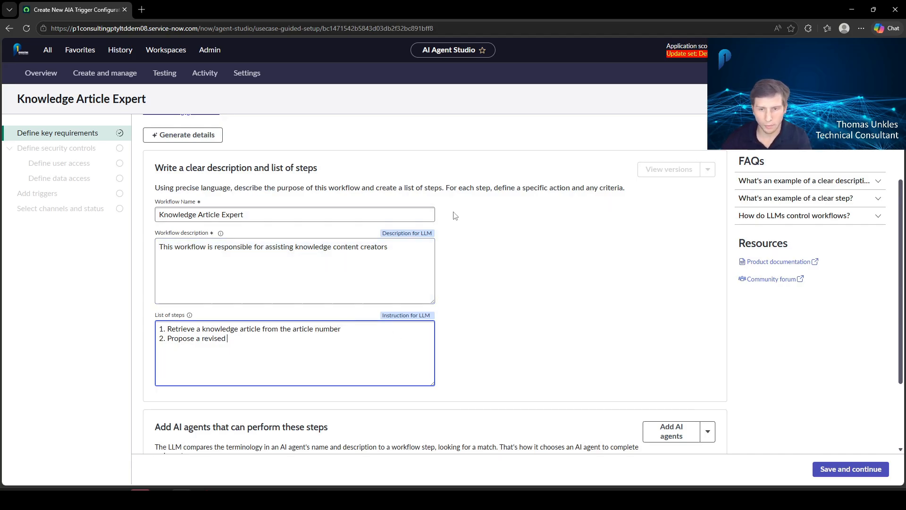
text(ve)
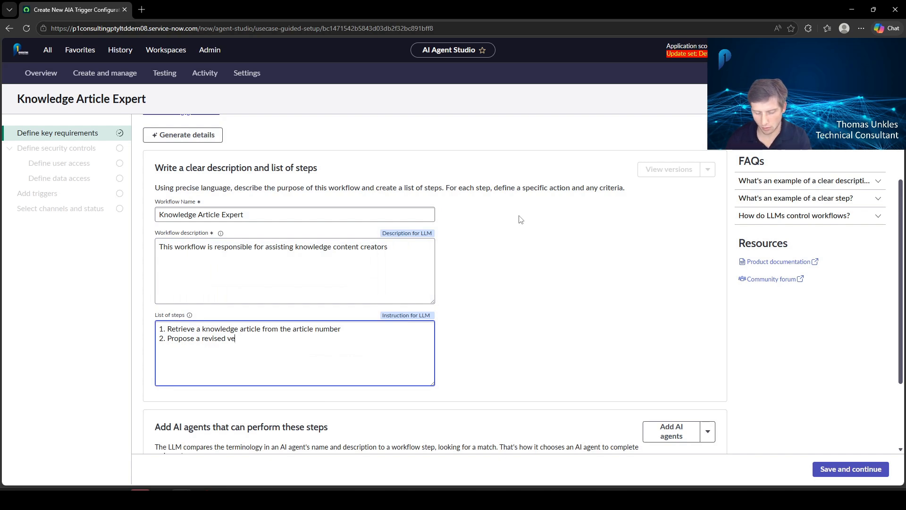
text(rsion of the content )
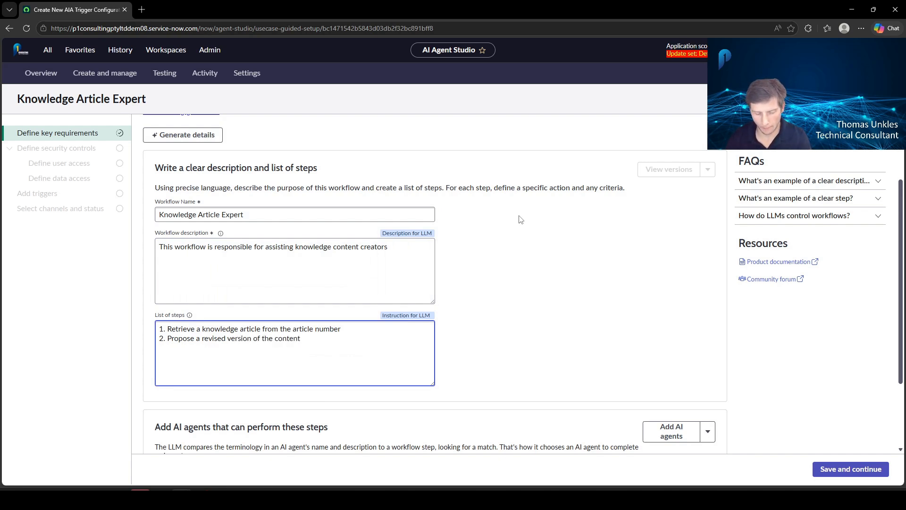
- Add "3. Allow a decision to be made to use the content." to the workflow's list of steps
text(3.)
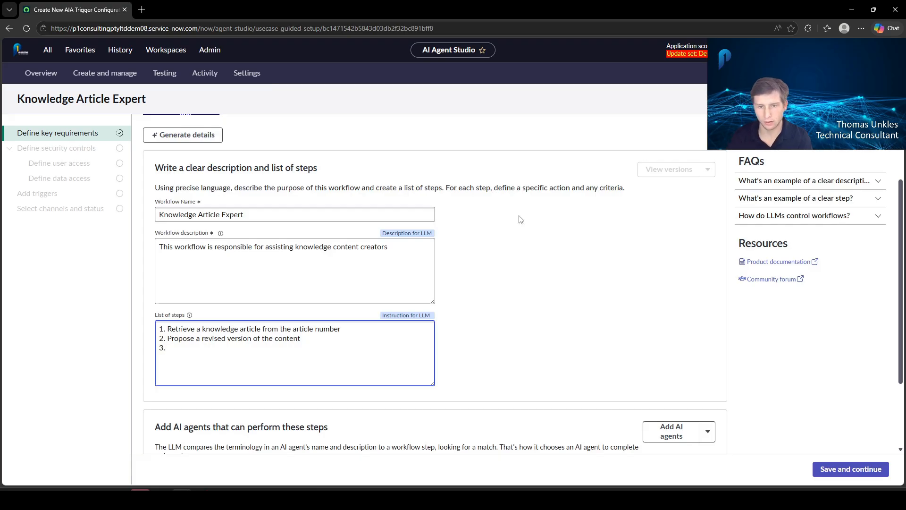
text( Allow )
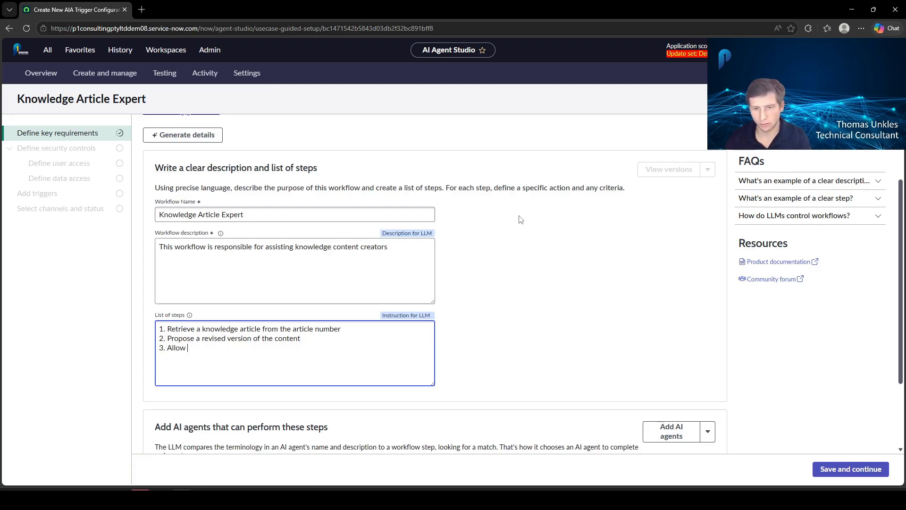
text(a deci)
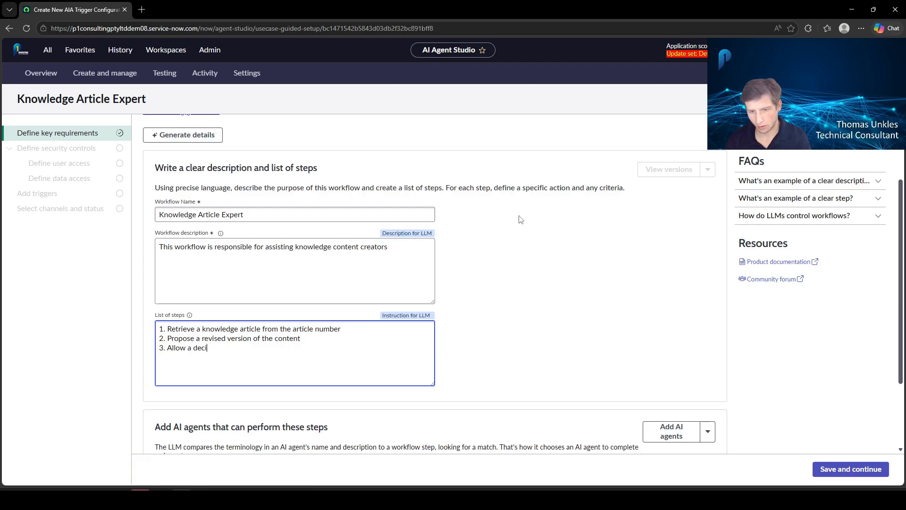
text(sion to be made to use the ocnt)
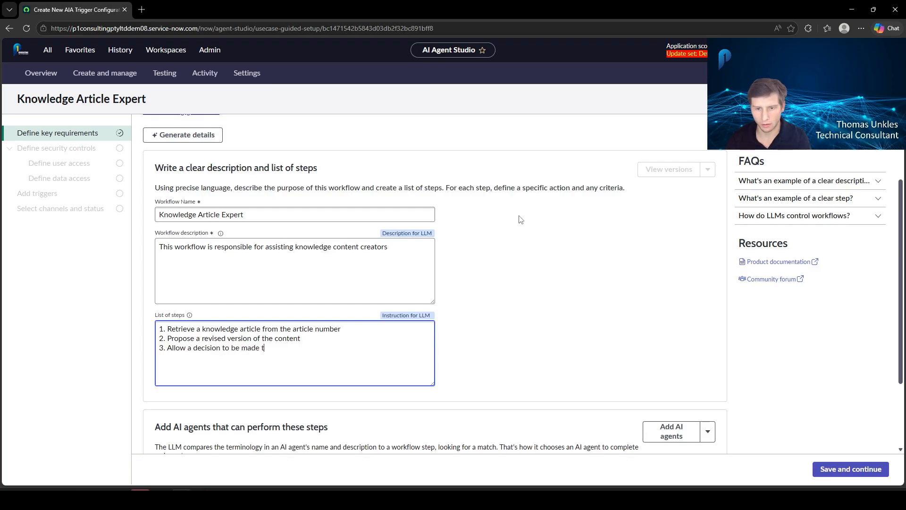
key(BackSpace)
key(BackSpace)
key(BackSpace)
key(BackSpace)
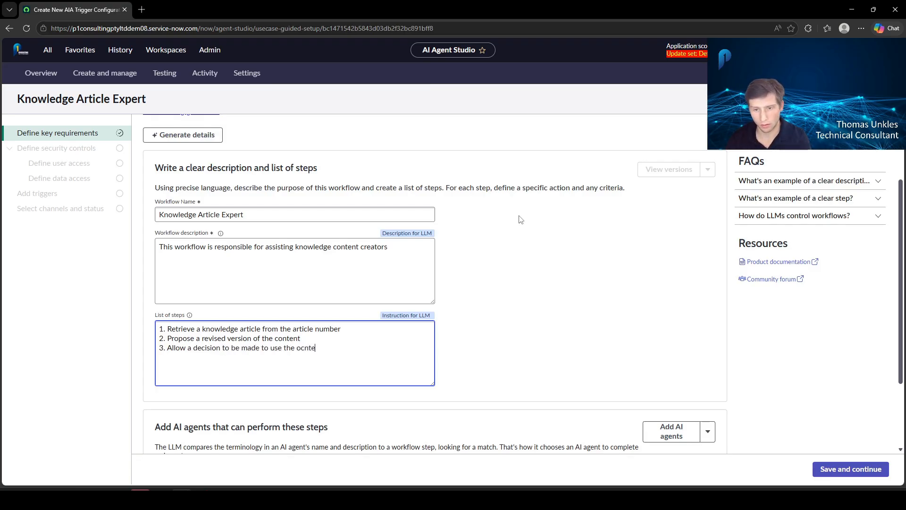
text(contn)
key(BackSpace)
text(ent.)
- Add "4. If the content is used, then the workflow will update the knowledge article" to the list of steps
key(Return)
text(4. If the content is )
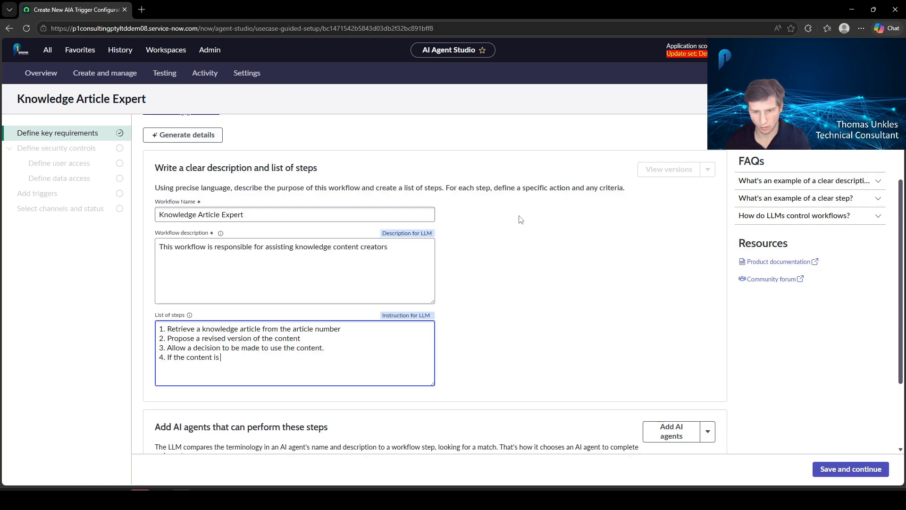
text(used, )
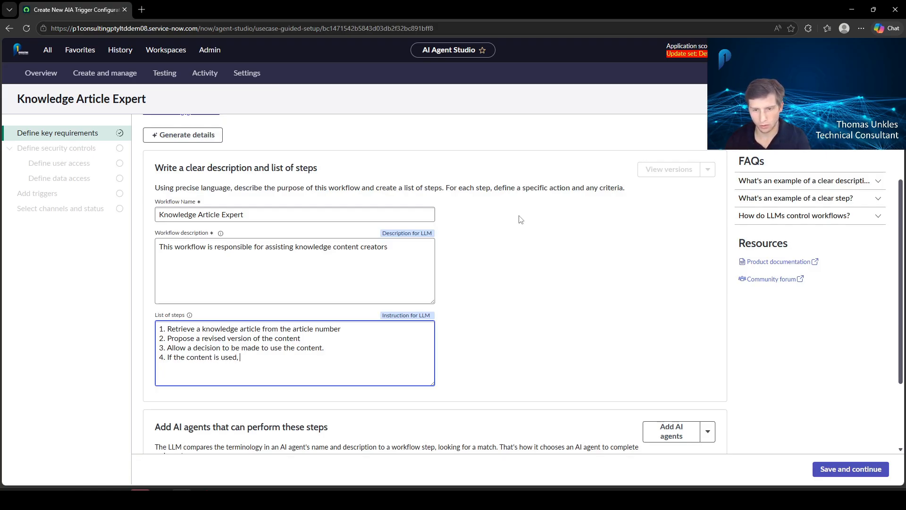
text(then the )
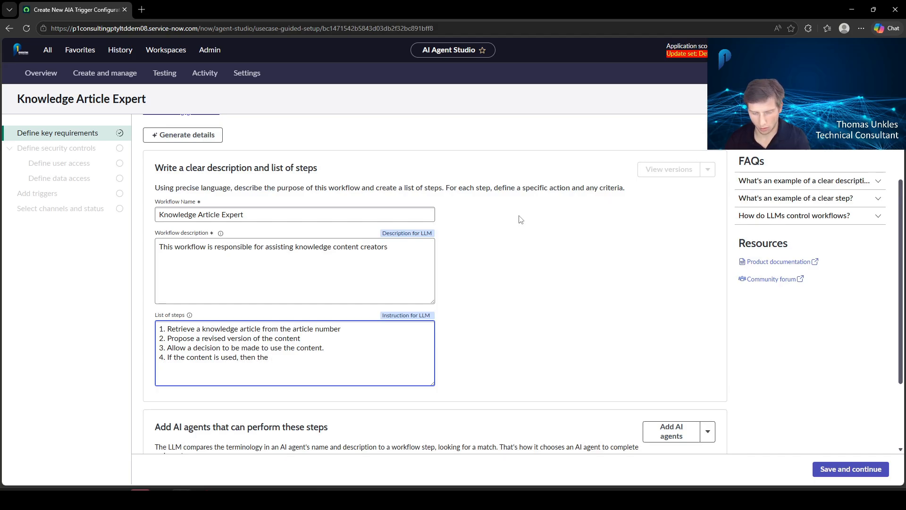
text(wo)
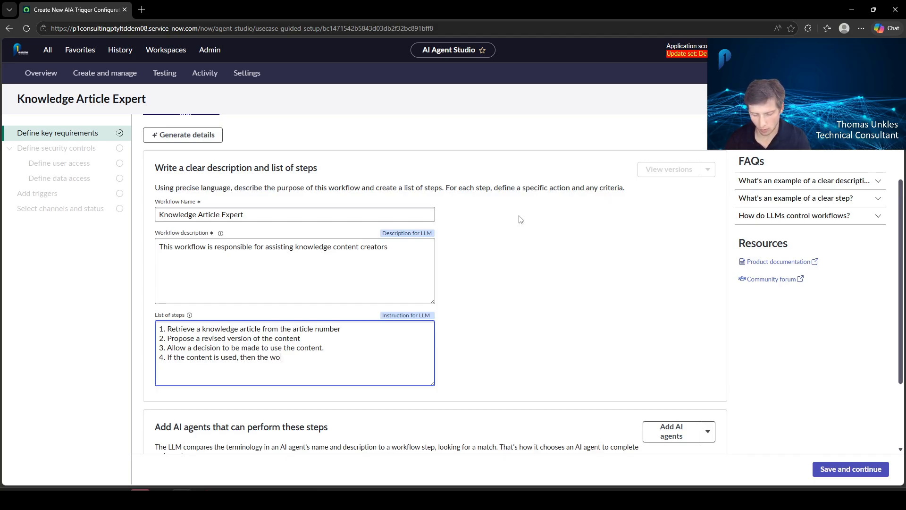
text(rkflow will u)
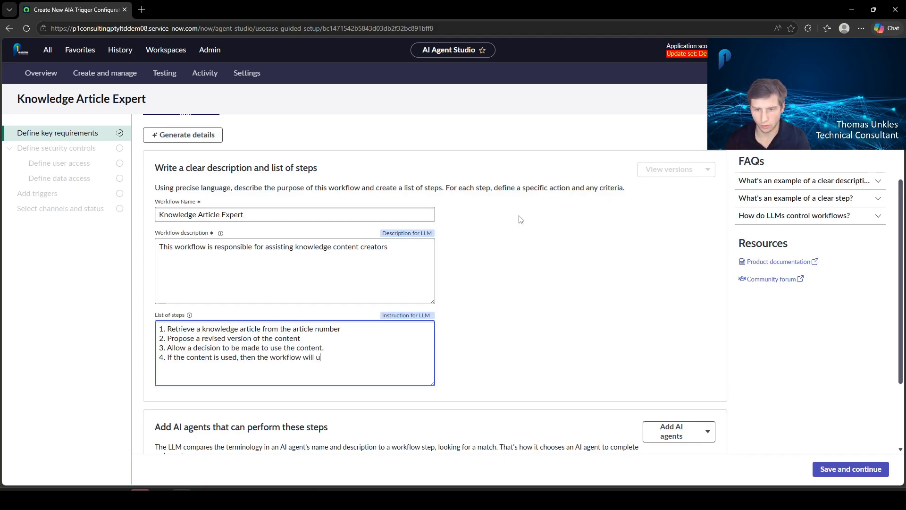
text(pdate the knowled)
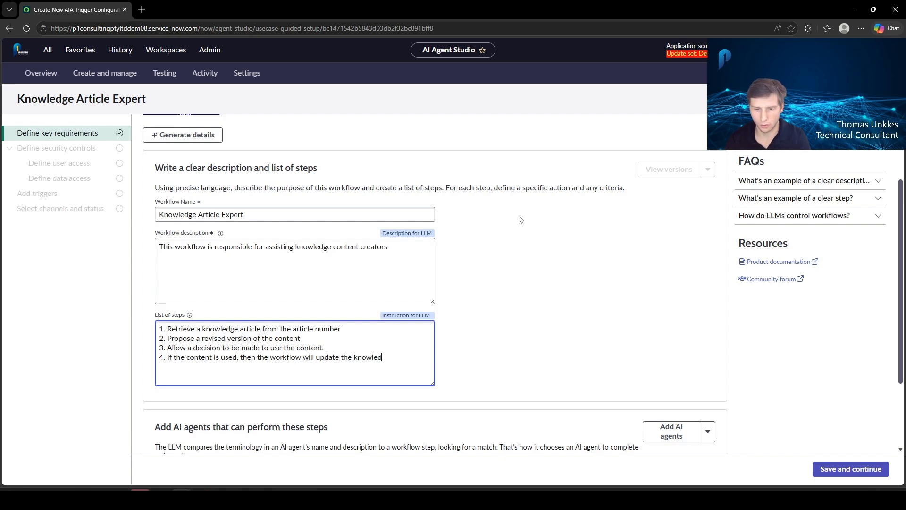
text(ge articles)
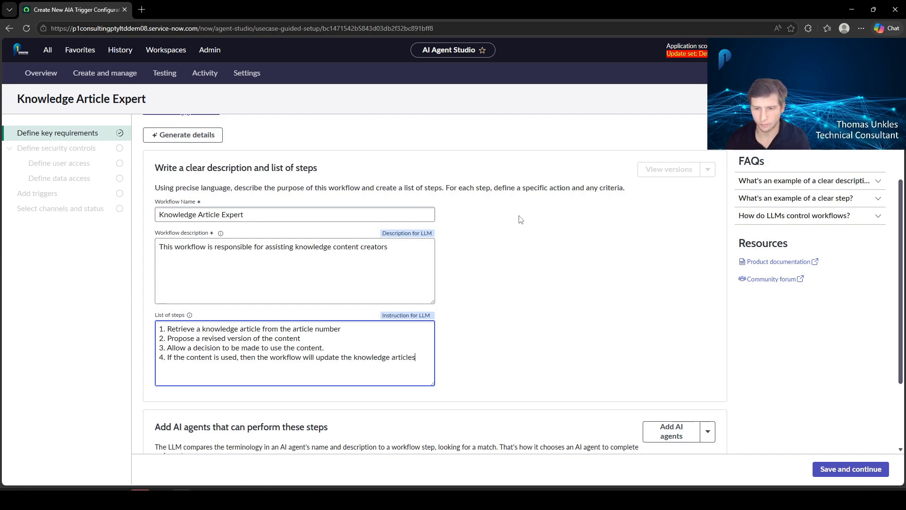
key(BackSpace)
- Ask Now Assist to recommend AI agents for the workflow and review the suggestions' descriptions and tools
scroll(471, 232, down, 2)
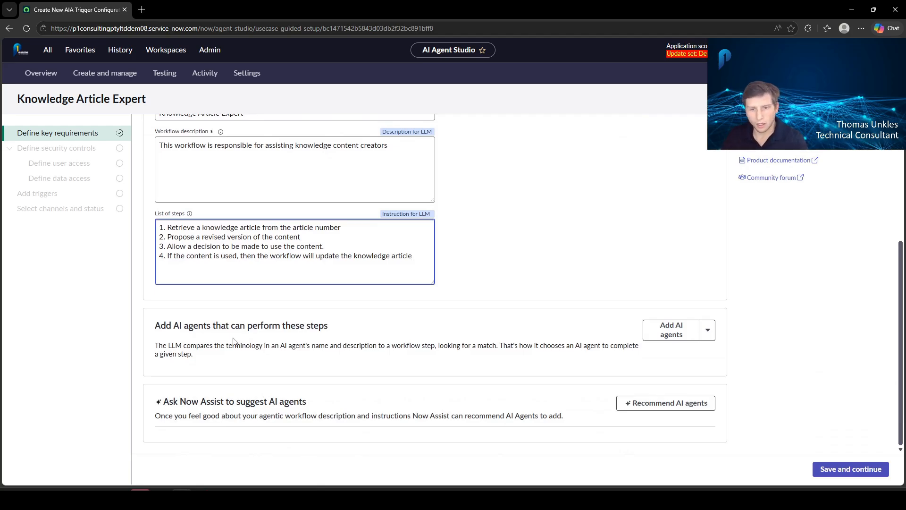
click(708, 330)
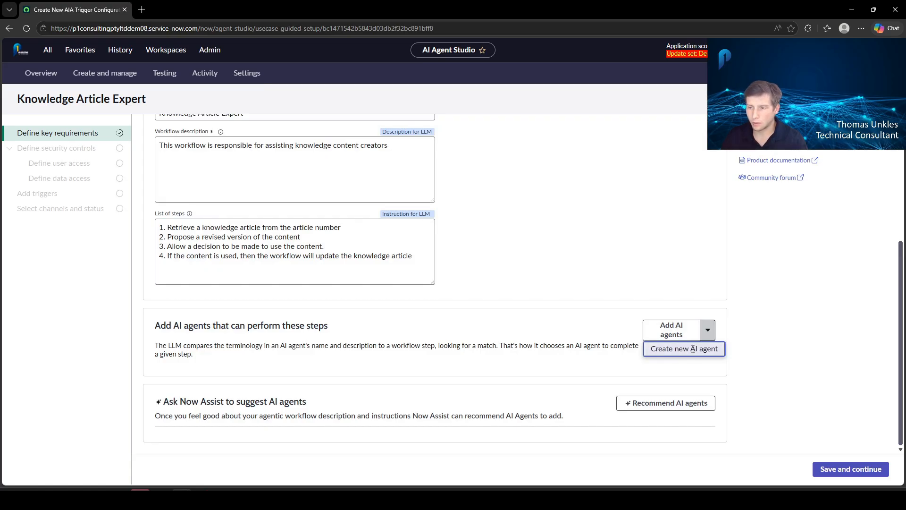
click(556, 332)
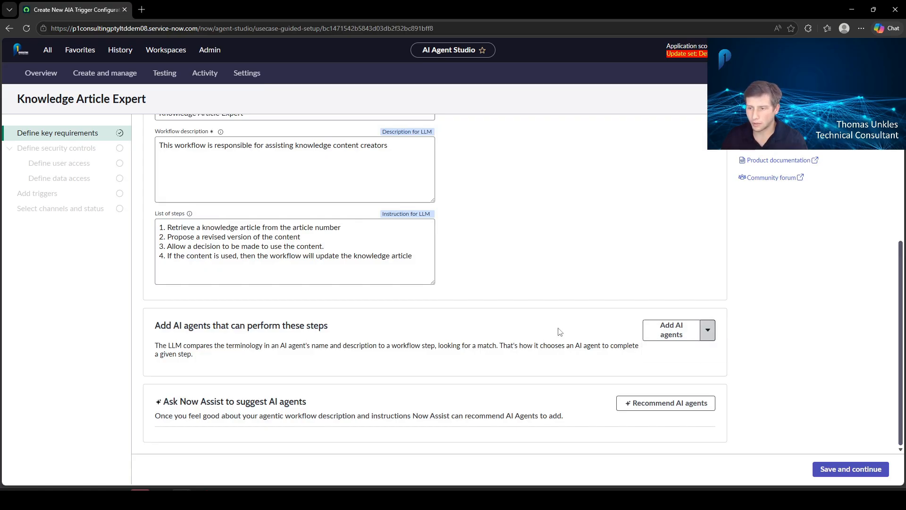
click(682, 406)
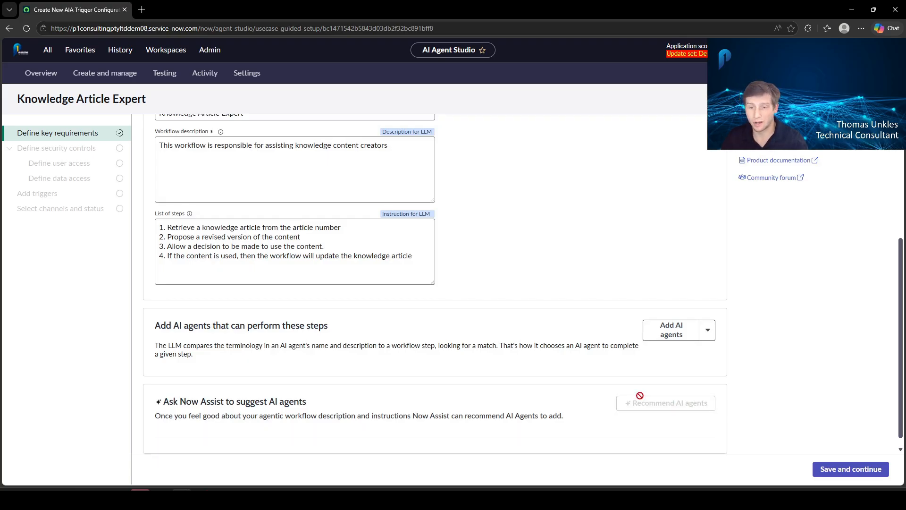
scroll(598, 395, down, 2)
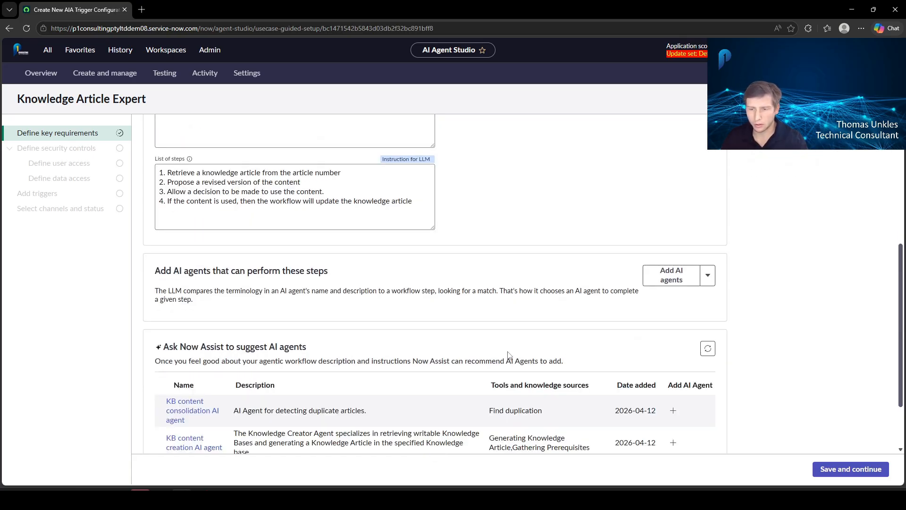
scroll(508, 354, down, 3)
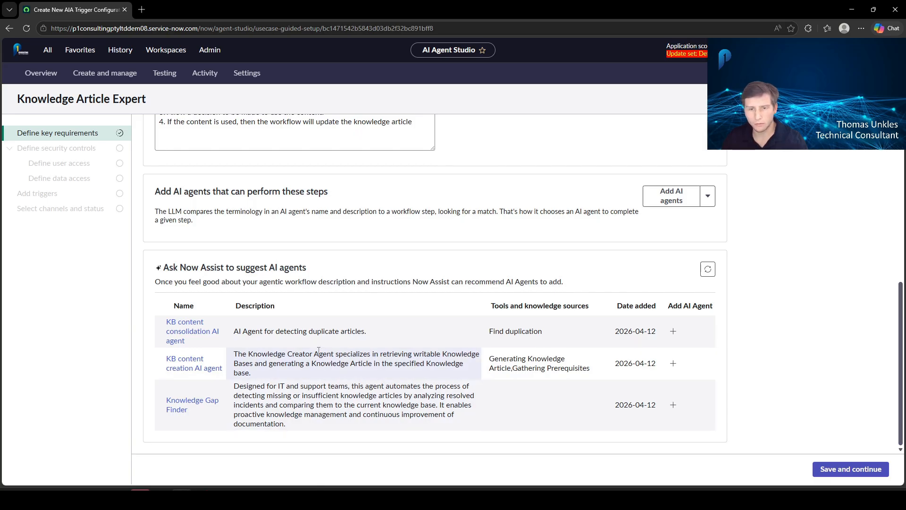
- Start creating a new AI agent for the workflow instead of adding a suggested one
scroll(311, 353, up, 4)
scroll(311, 353, down, 2)
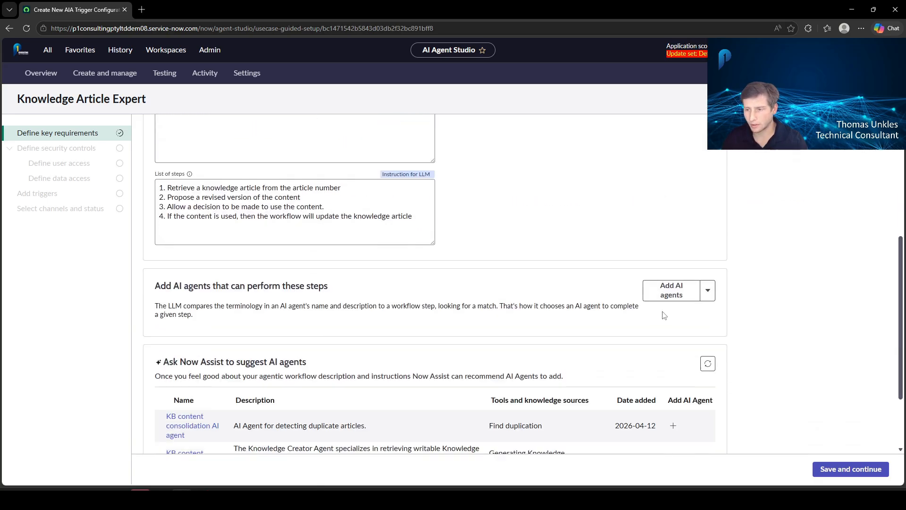
click(707, 291)
click(706, 308)
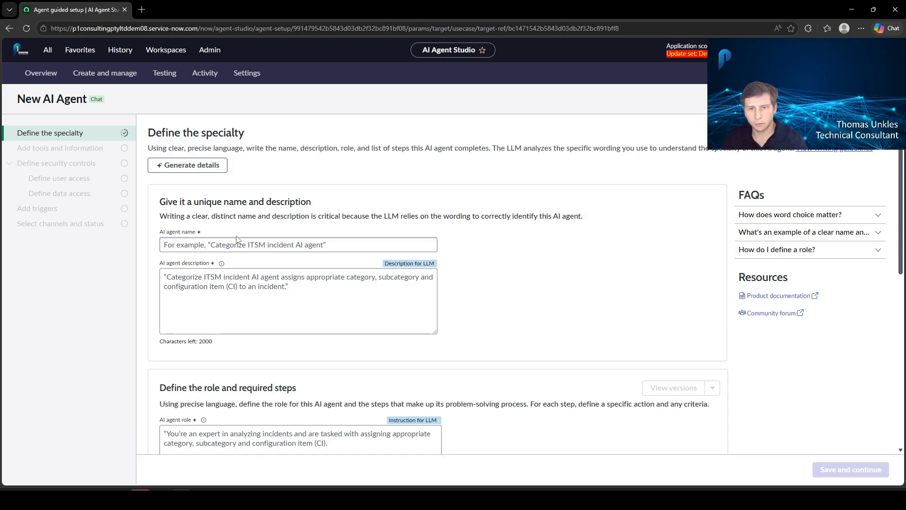
- Name the new AI agent "Knowledge article expert agent"
click(420, 244)
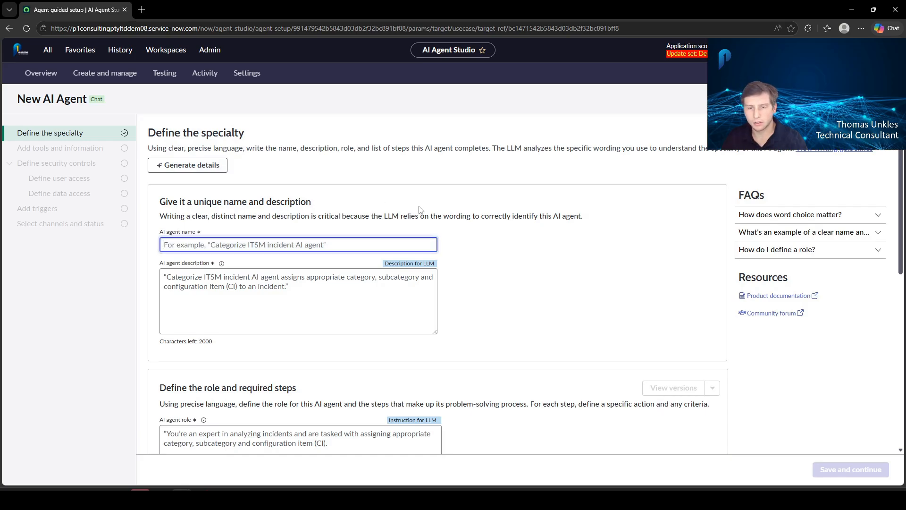
scroll(338, 200, down, 2)
scroll(297, 286, up, 2)
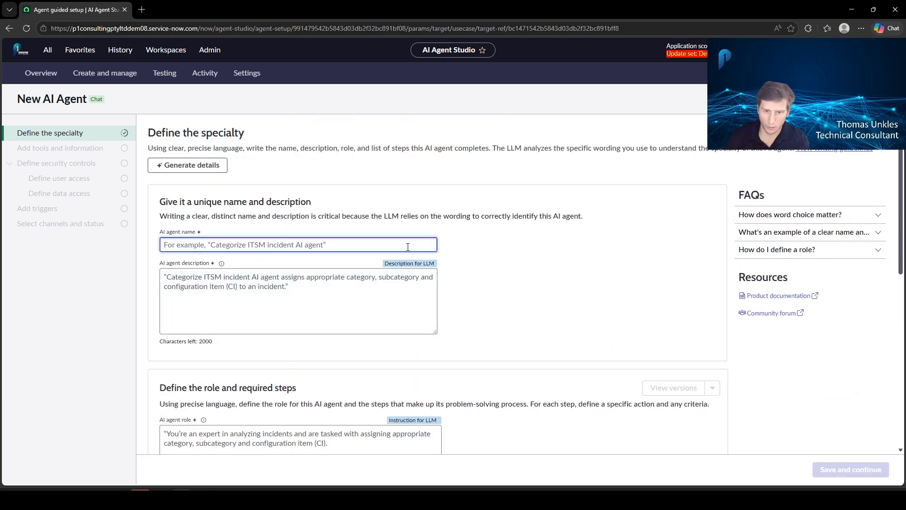
text(Knowl)
key(BackSpace)
text(wledge art)
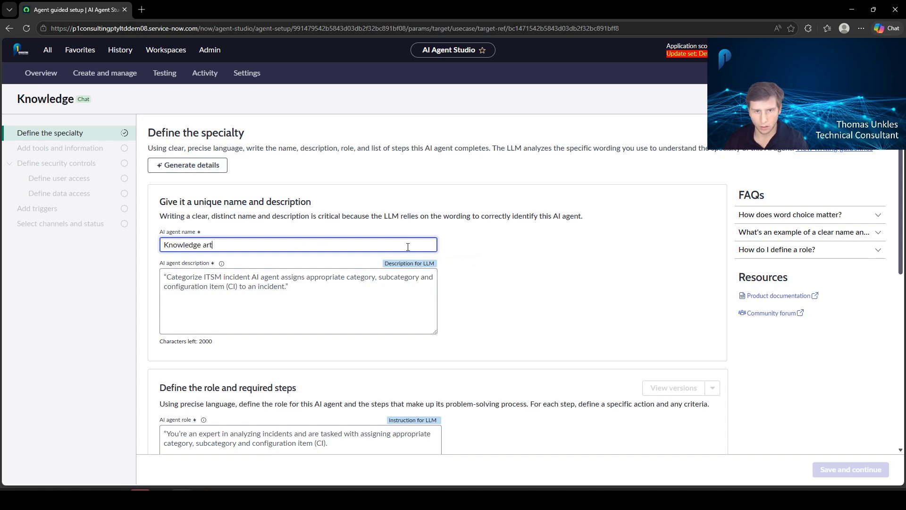
text(icle)
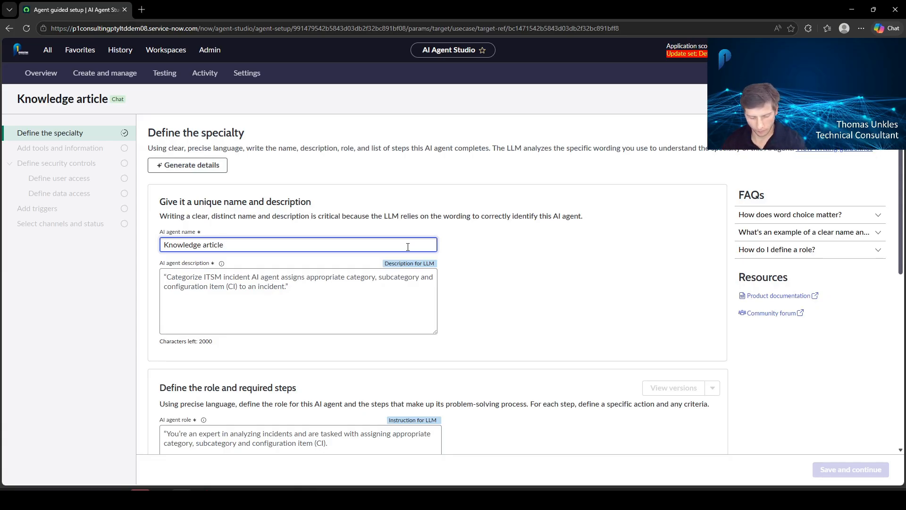
text(expert)
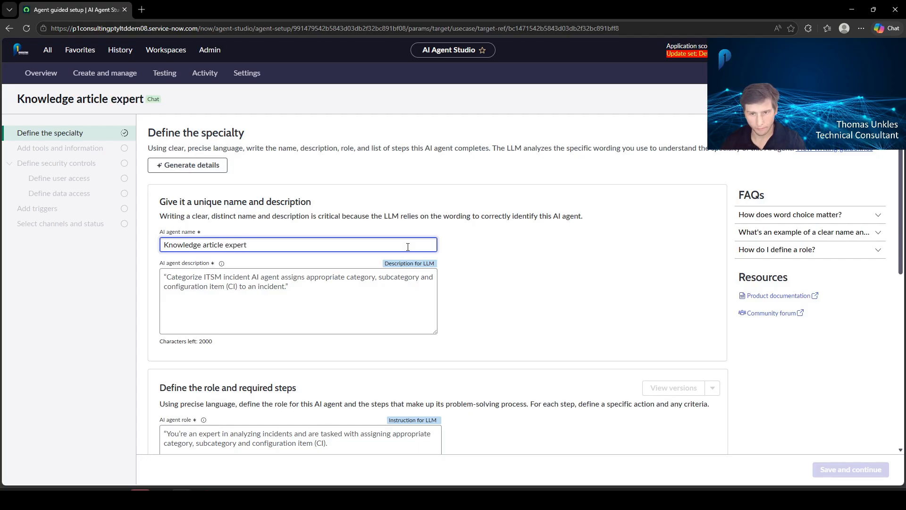
text( agent)
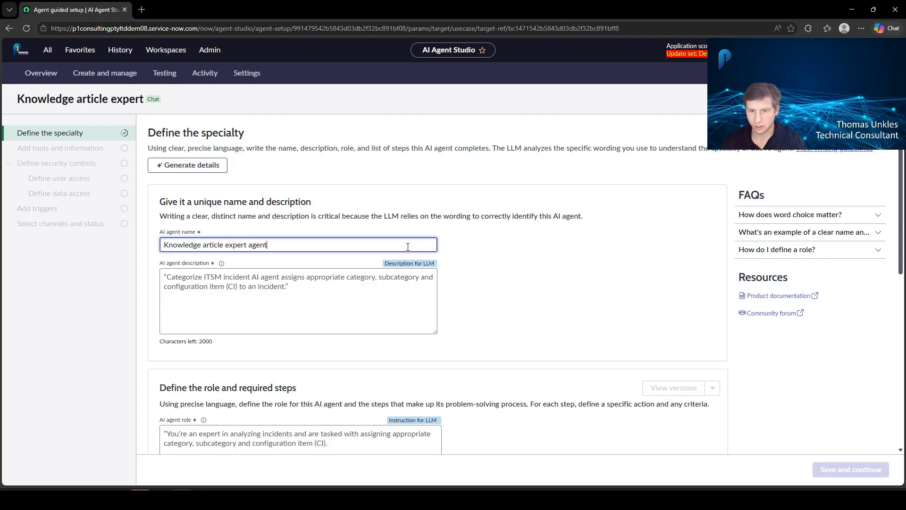
- Begin the AI agent description with "review knowledge article content, propose a new"
click(224, 278)
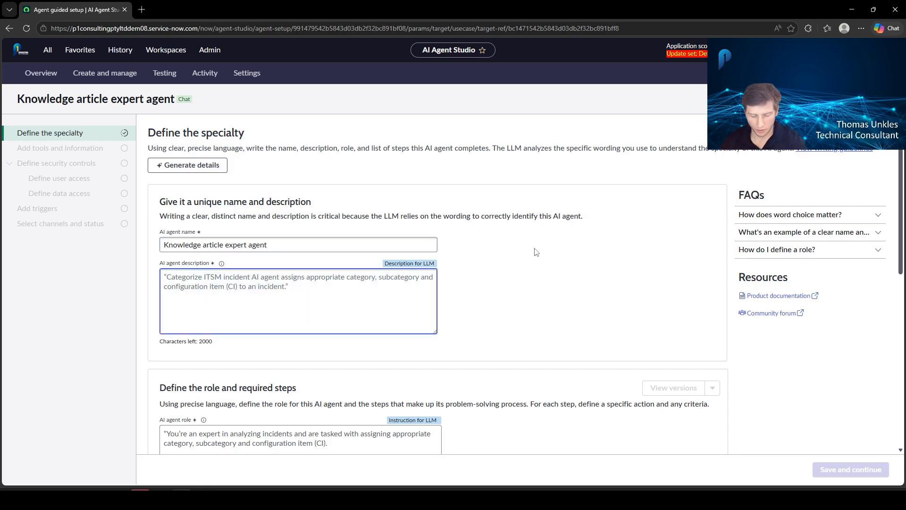
text(re)
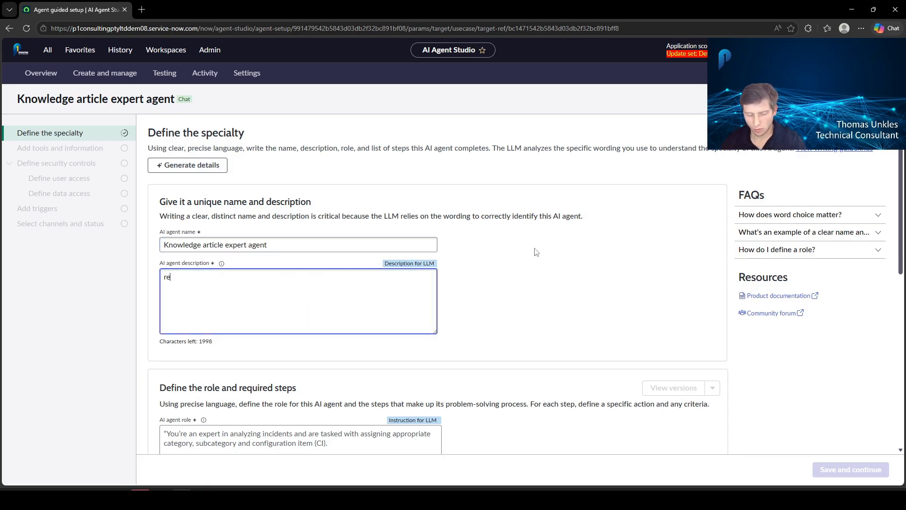
text(view knowl)
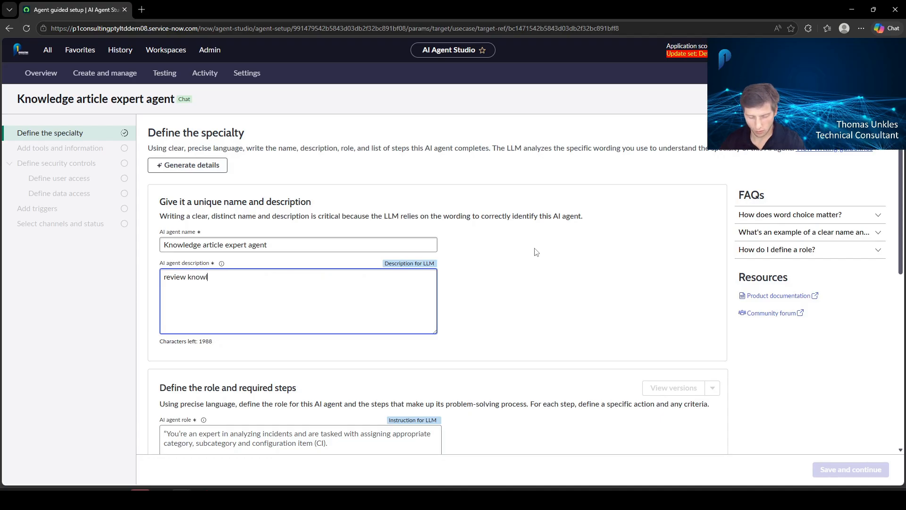
text(edge article c)
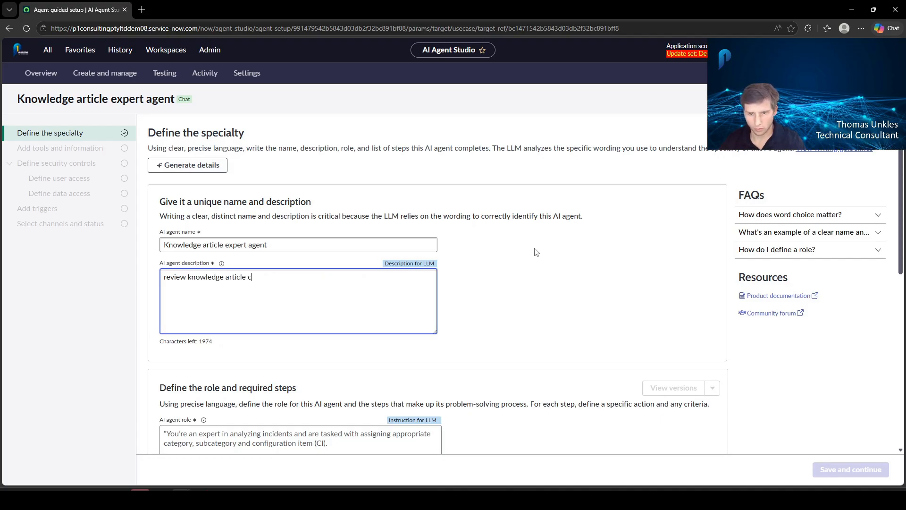
text(ontent, propse a)
key(BackSpace)
key(BackSpace)
key(BackSpace)
key(BackSpace)
text(ose a new)
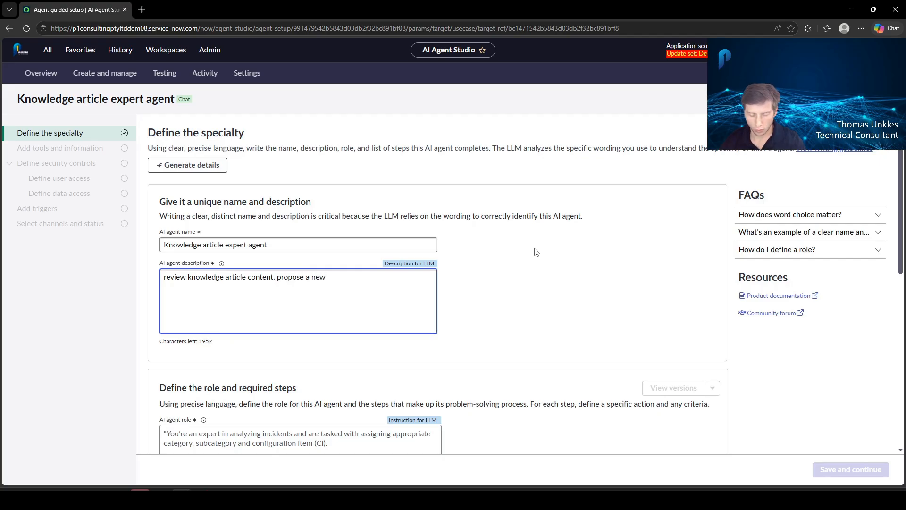
- Reword the AI agent description to read "review knowledge article content, propose new content based on the original"
key(BackSpace)
key(BackSpace)
key(BackSpace)
key(BackSpace)
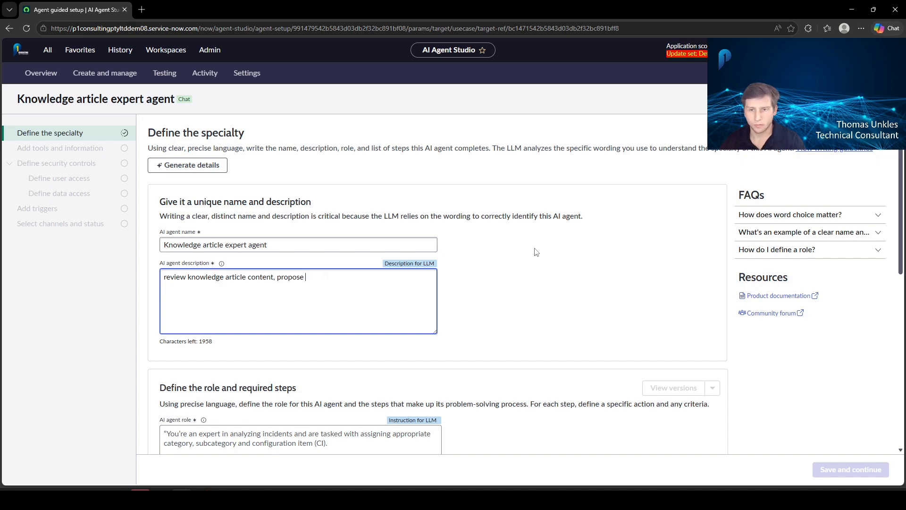
key(BackSpace)
key(BackSpace)
key(BackSpace)
key(BackSpace)
key(BackSpace)
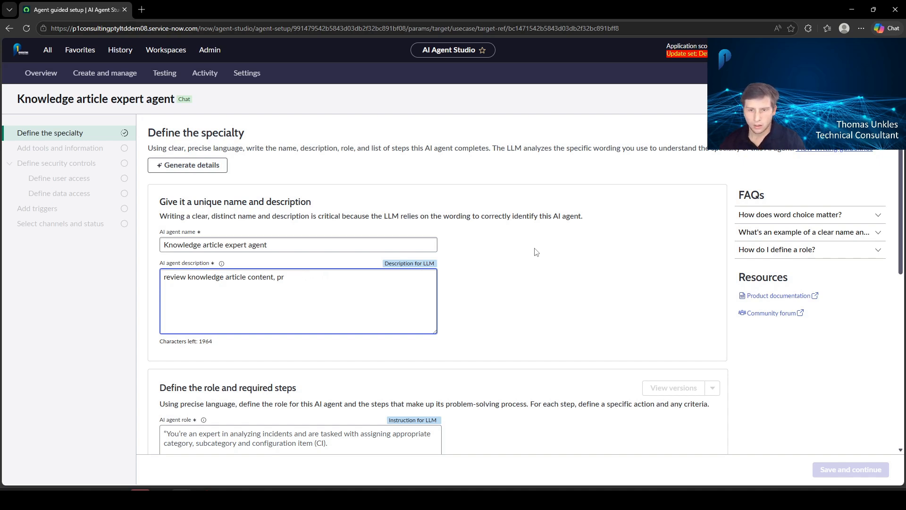
text(opose a new)
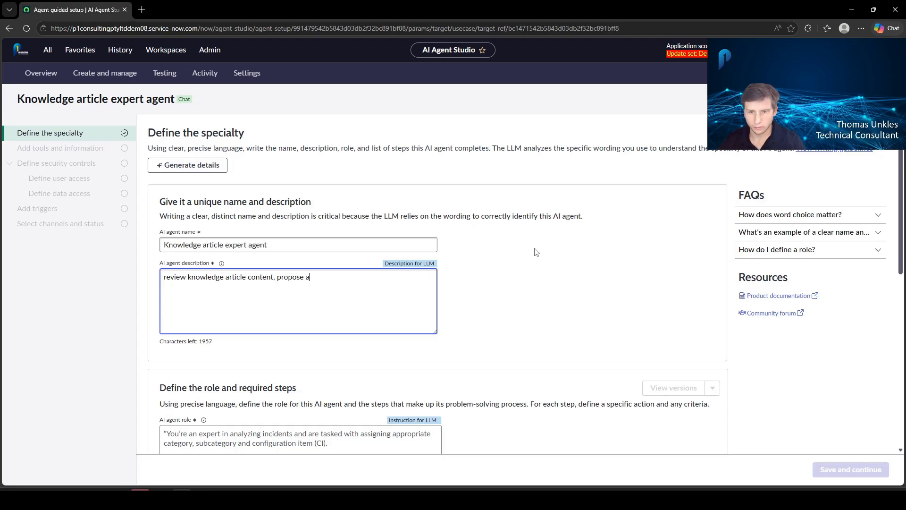
key(BackSpace)
key(BackSpace)
key(BackSpace)
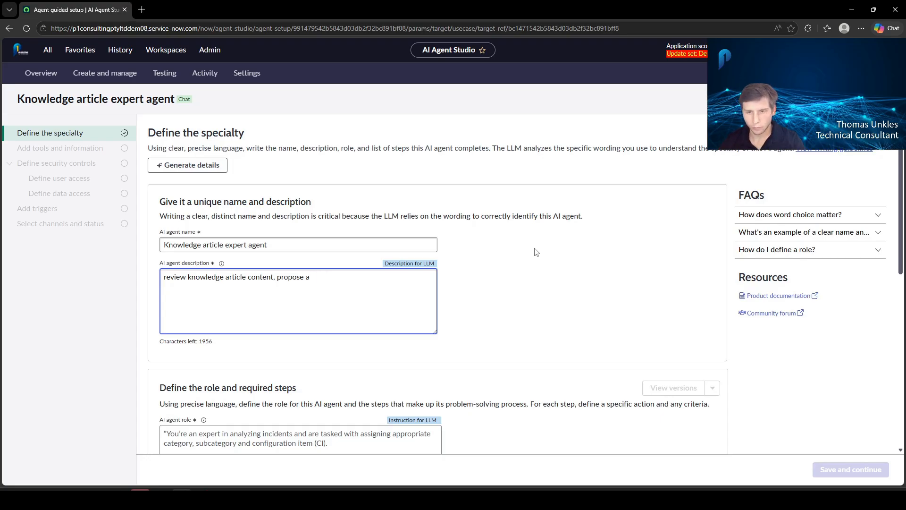
key(BackSpace)
text(new content based on the or)
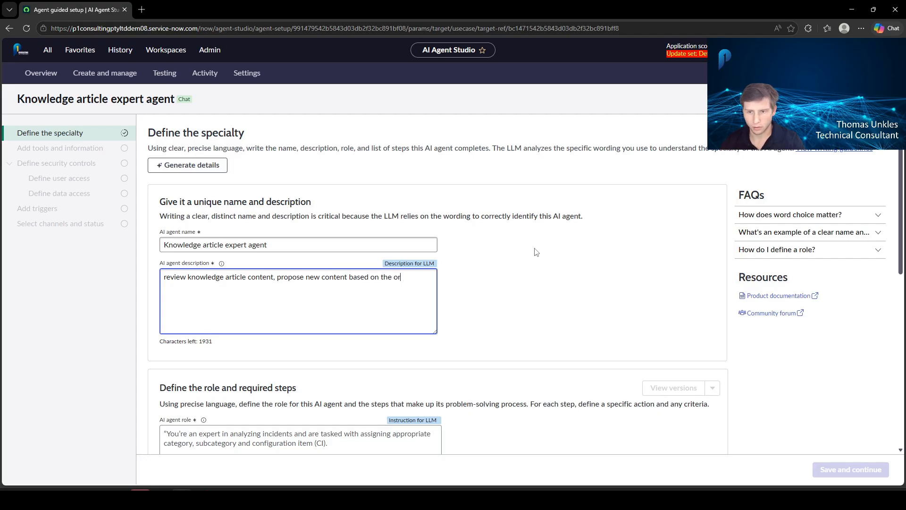
text(iginal)
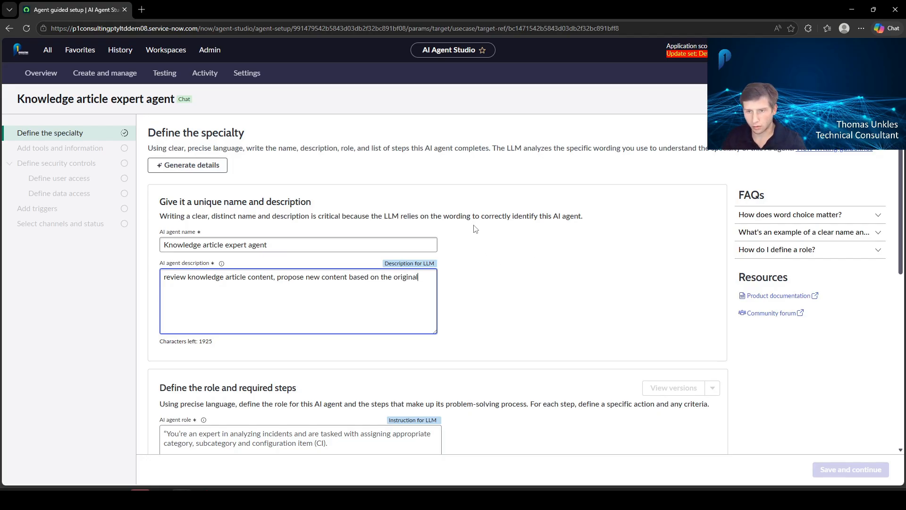
- Begin the AI agent role with "You are a knowledge article content reviewer, whose job is to"
scroll(476, 228, down, 3)
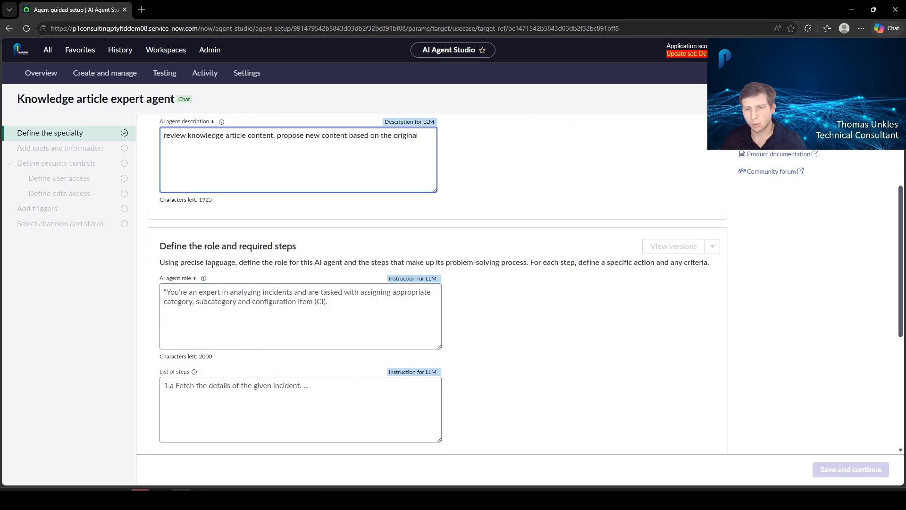
scroll(213, 258, down, 2)
click(283, 216)
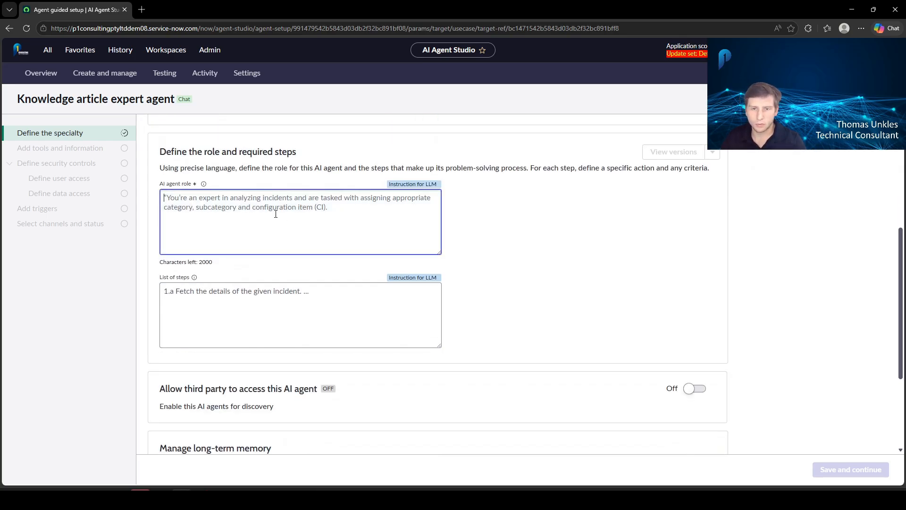
scroll(275, 214, up, 1)
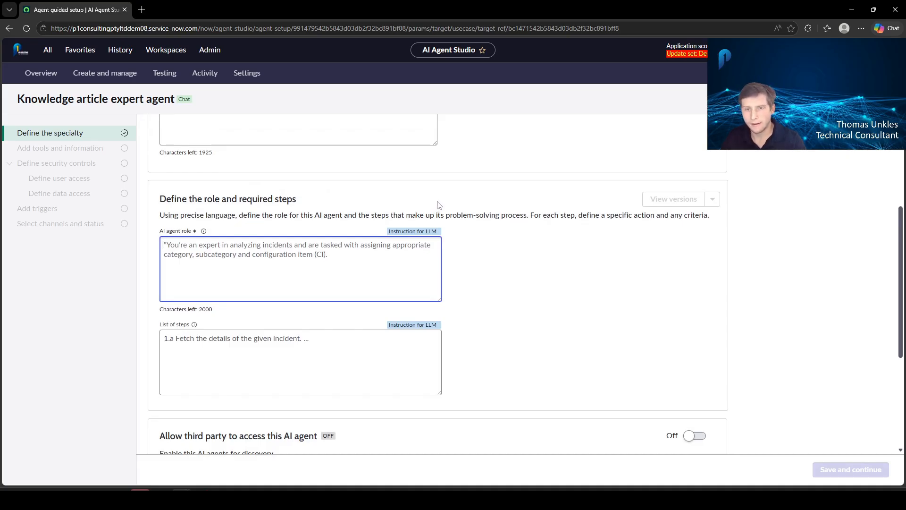
text(Y)
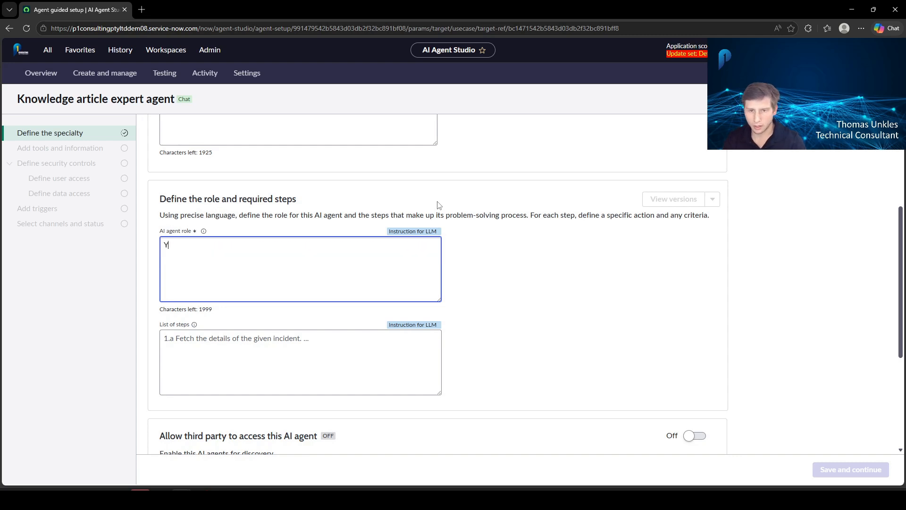
text(ou are a knowledge article e)
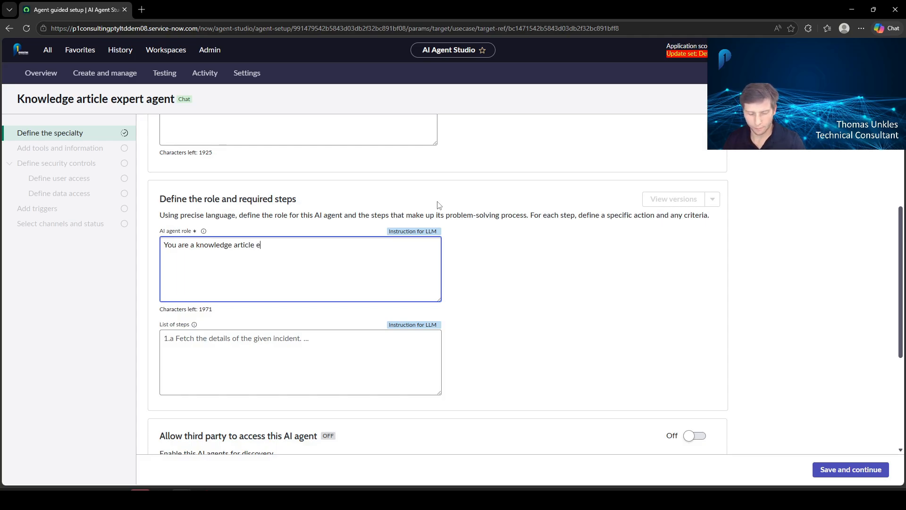
text(xper)
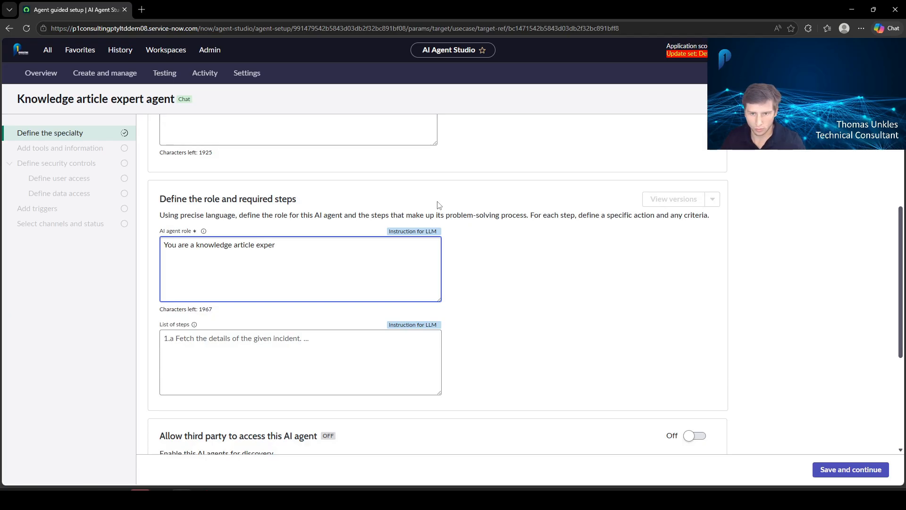
key(ctrl+Left)
text(content )
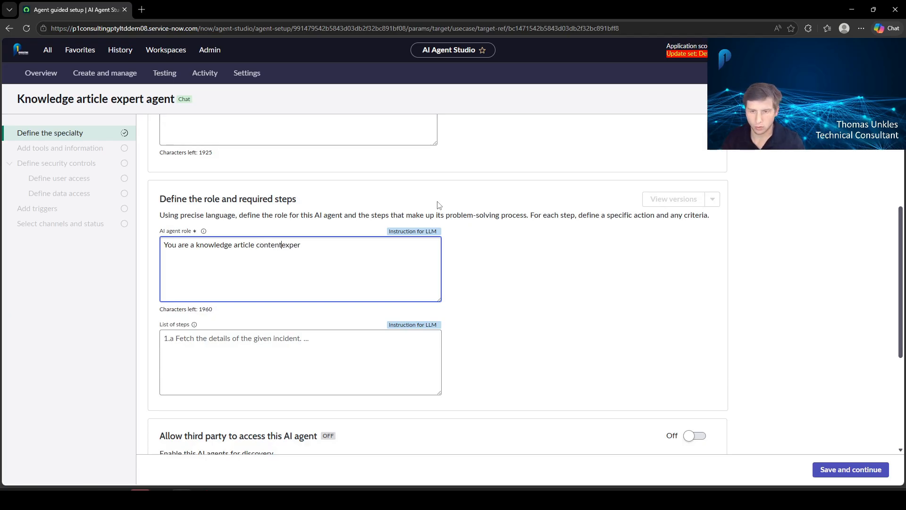
text(reviewer)
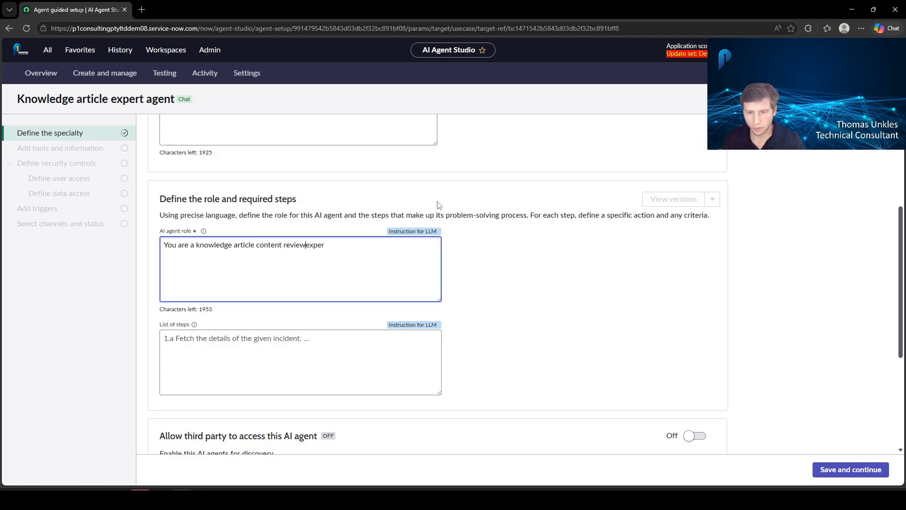
key(shift+Right)
key(shift+Right)
key(shift+Right)
key(shift+Right)
key(shift+Right)
key(BackSpace)
text(, who)
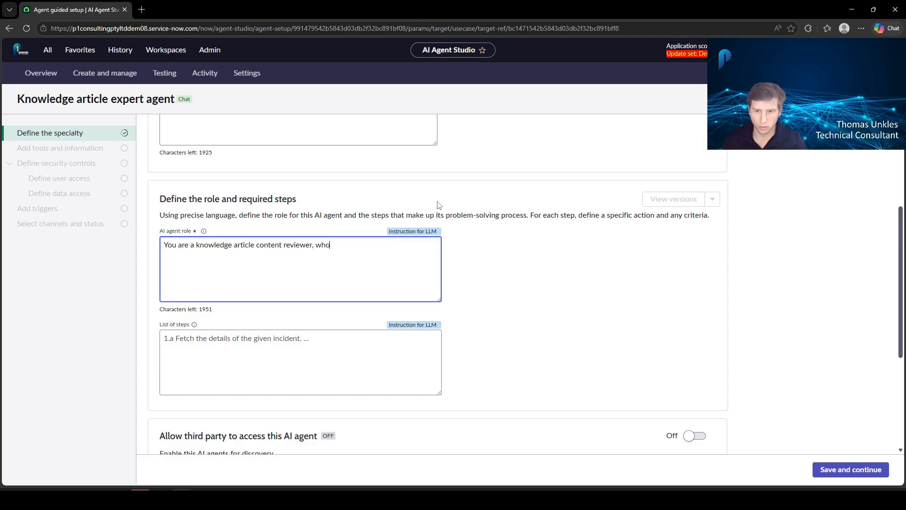
text(se job )
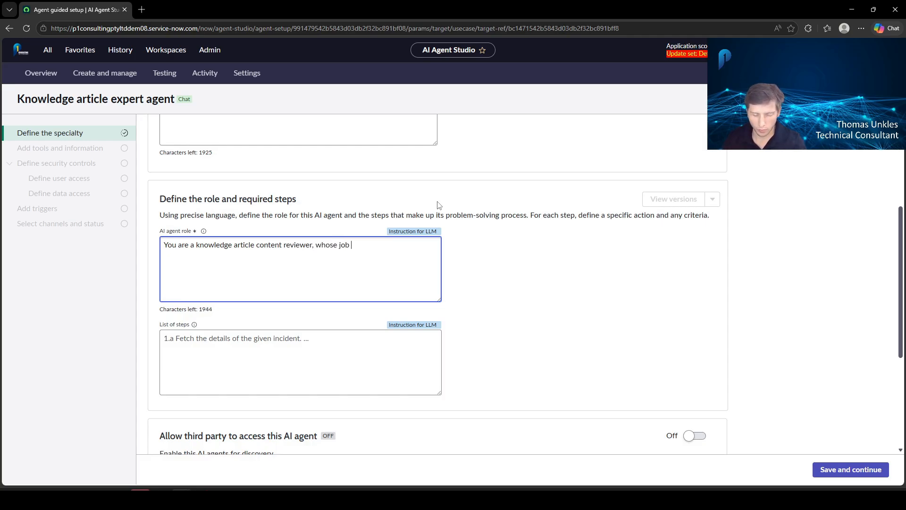
text(is to )
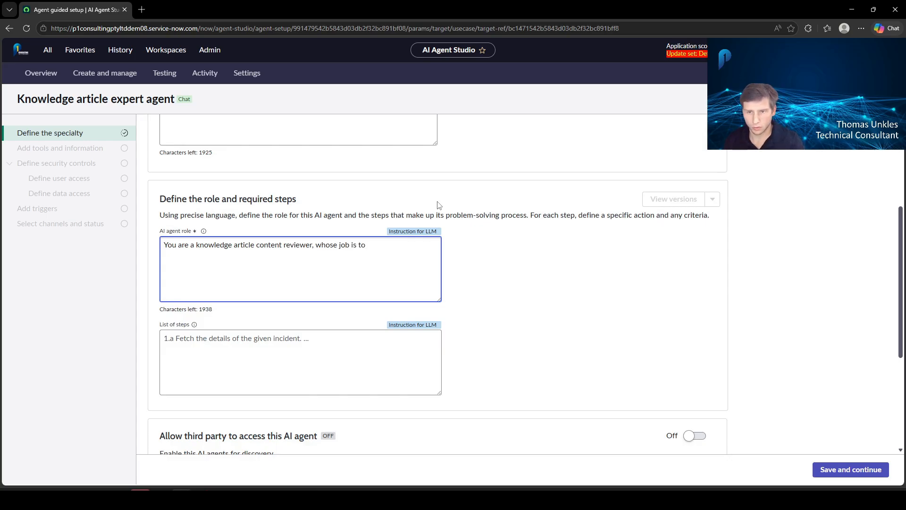
- Complete the AI agent role with "review knowledge article content and rewrite it in an exciting format that will engage its audience"
text(review knowledge article content and rewrite )
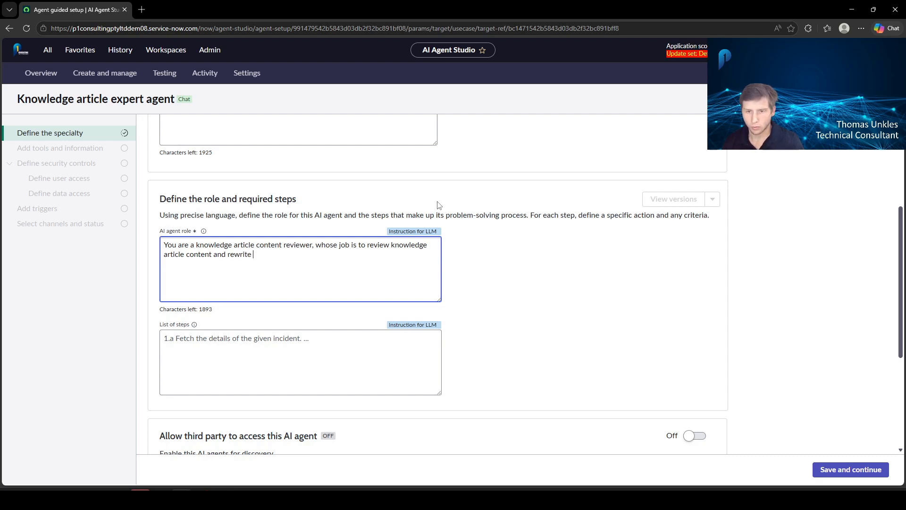
text(it in a similar)
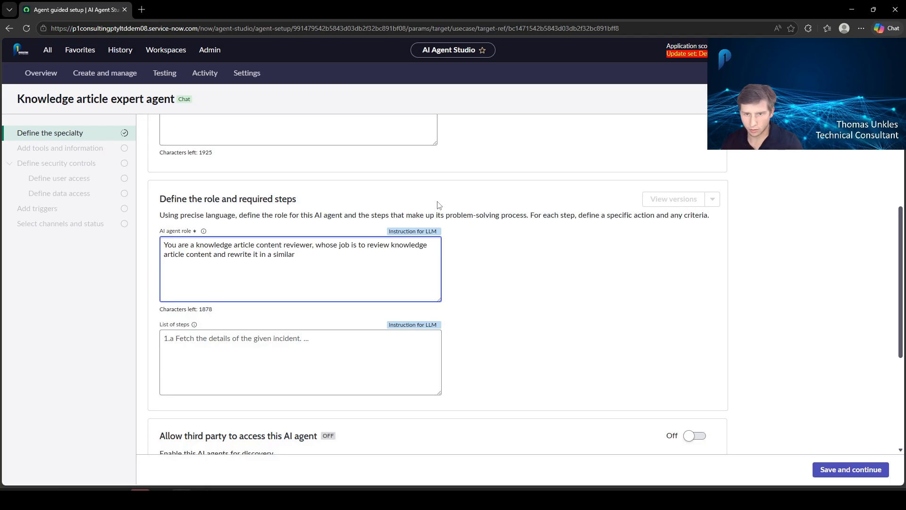
key(BackSpace)
key(BackSpace)
key(BackSpace)
key(BackSpace)
key(BackSpace)
key(BackSpace)
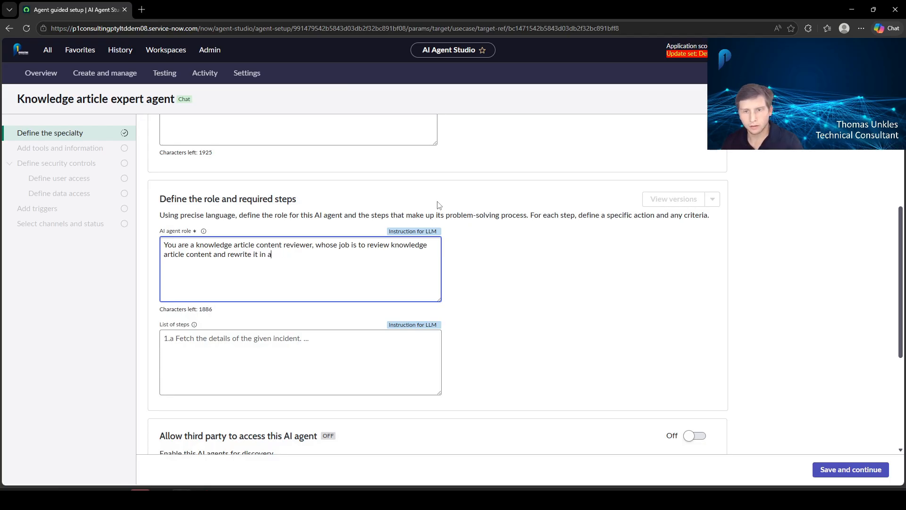
text(n exciting)
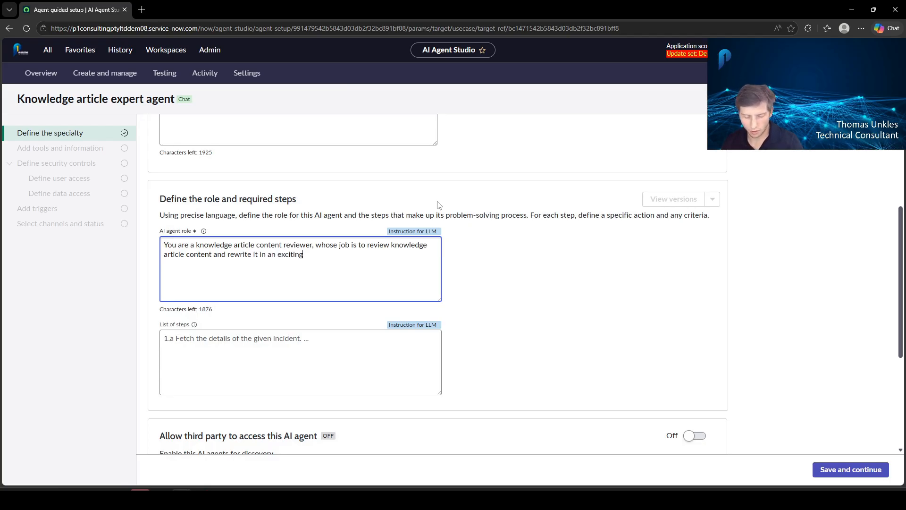
text( format that will engatge)
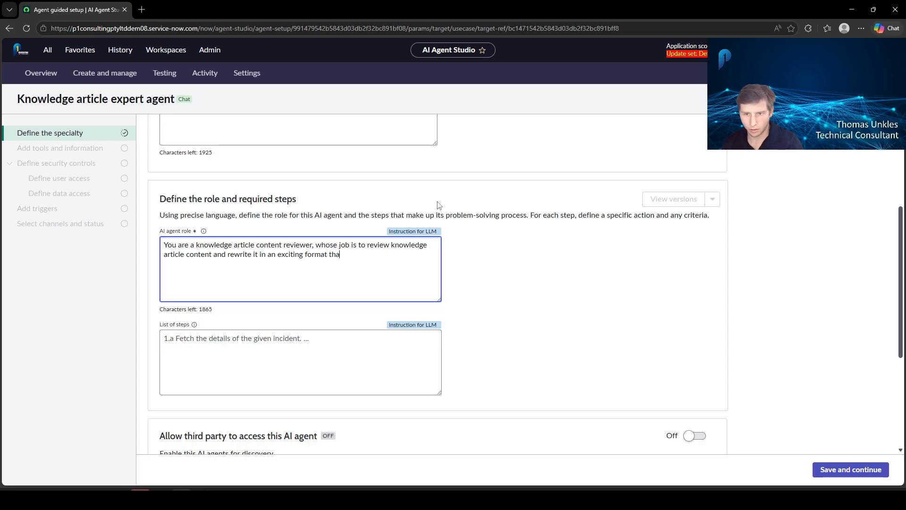
key(BackSpace)
key(BackSpace)
key(BackSpace)
text(ge )
text(its aude)
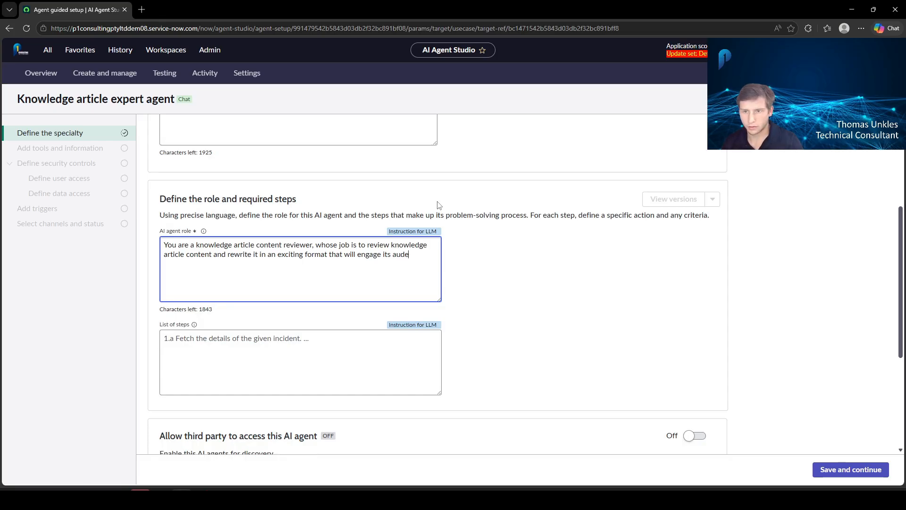
key(BackSpace)
text(ience)
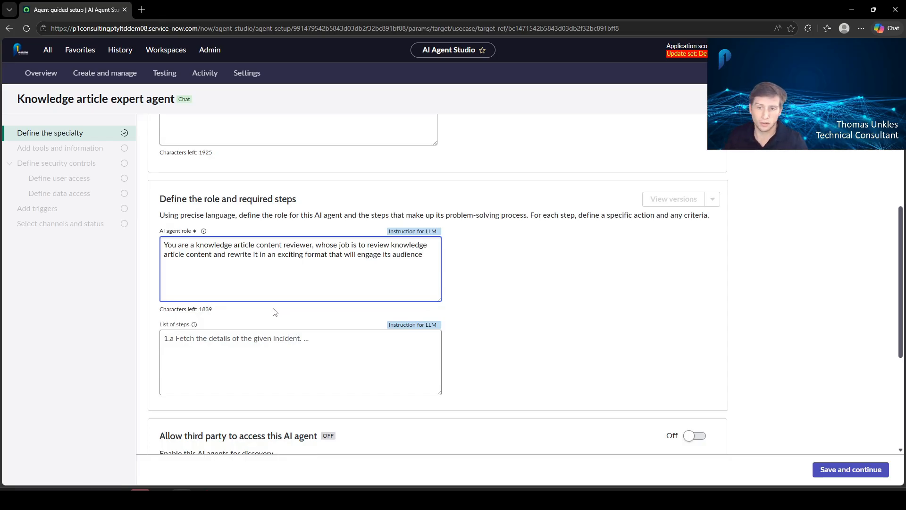
- Enter the first item in the agent's list of steps: "1. fetch the knowledge article body using an article number"
click(247, 340)
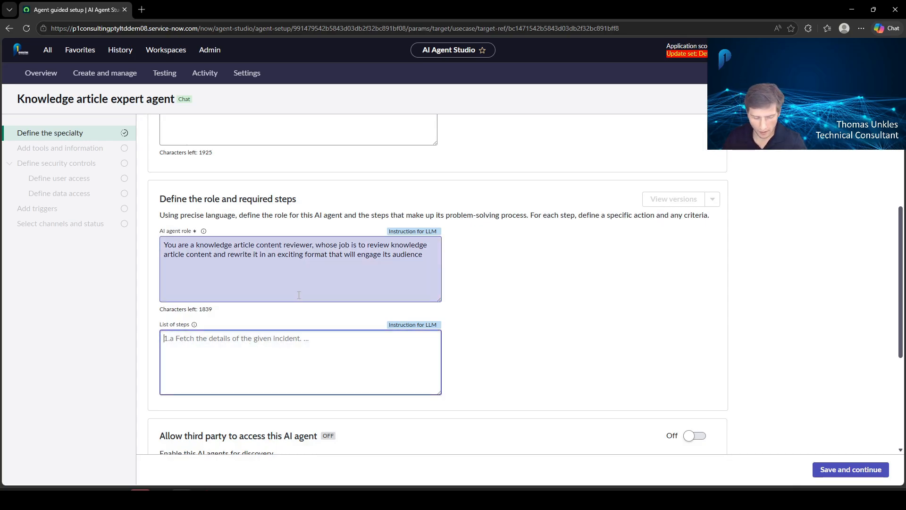
text(1.)
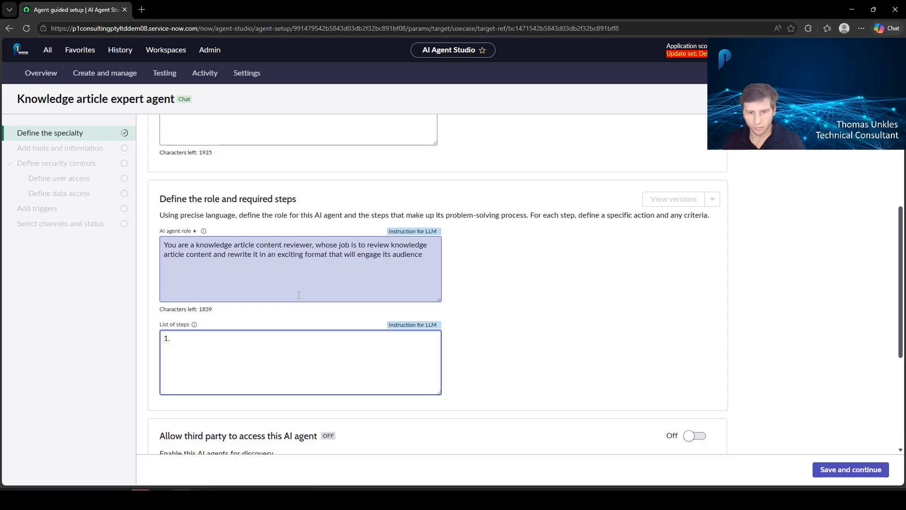
text( fetch the detai)
key(BackSpace)
key(BackSpace)
key(BackSpace)
key(BackSpace)
key(BackSpace)
text(kn)
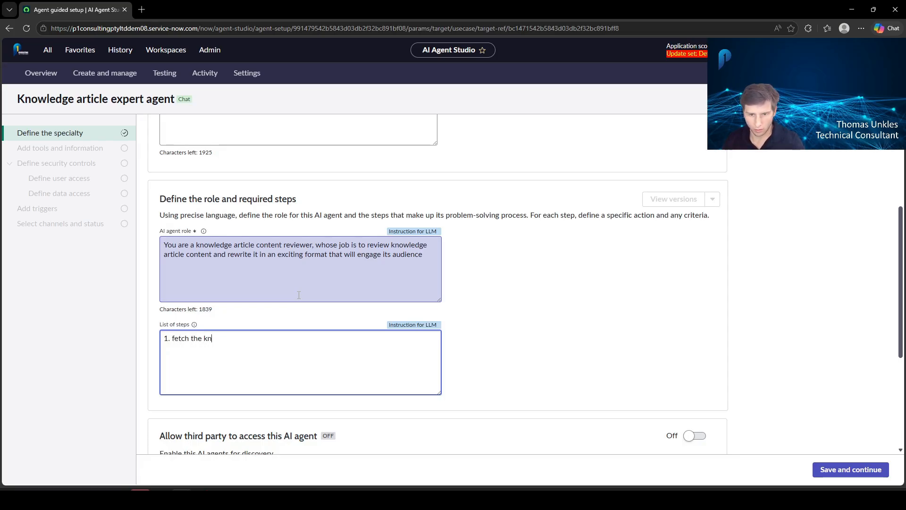
text(owledge article )
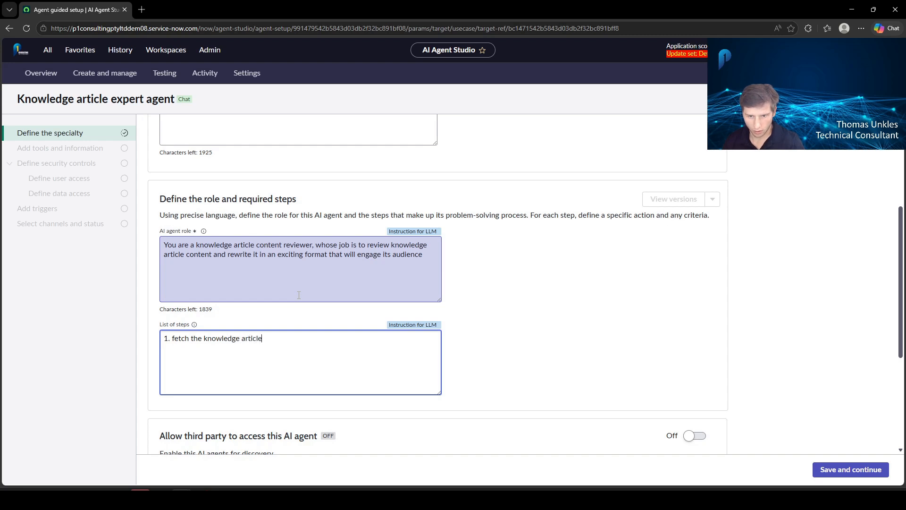
text(body from)
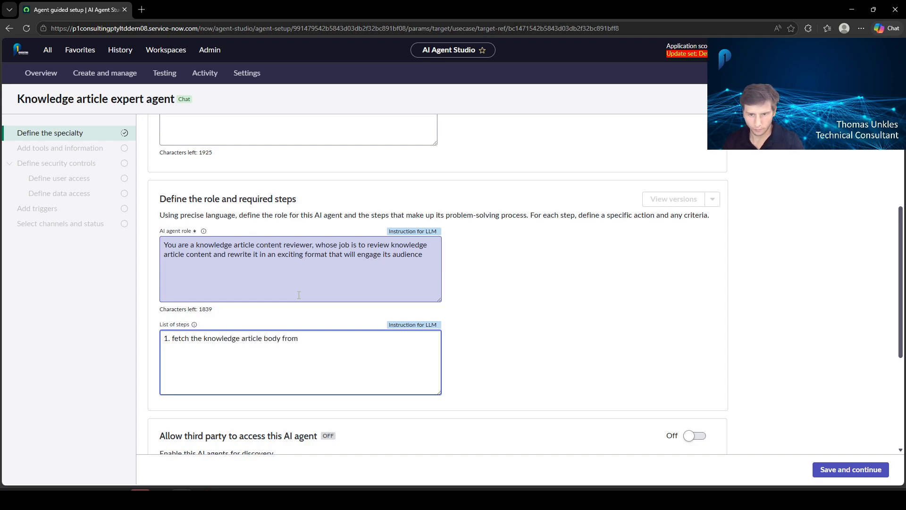
key(BackSpace)
key(BackSpace)
key(BackSpace)
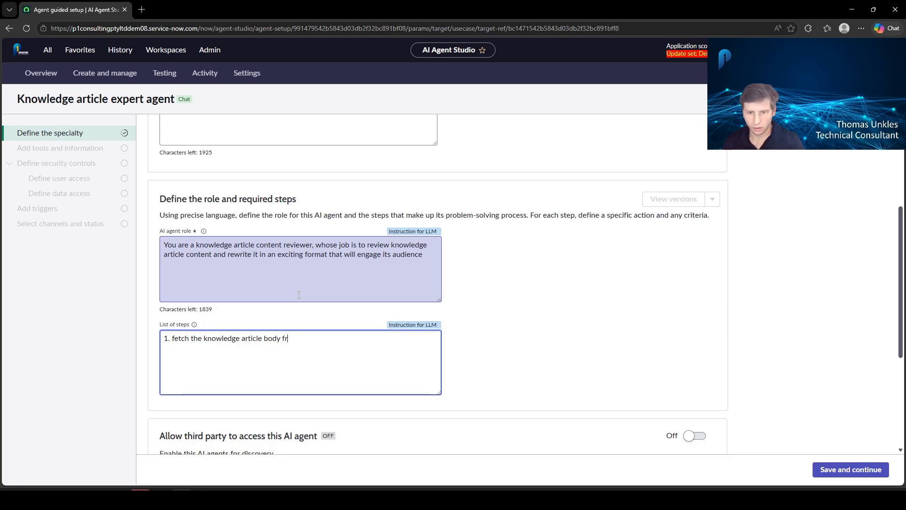
text(using )
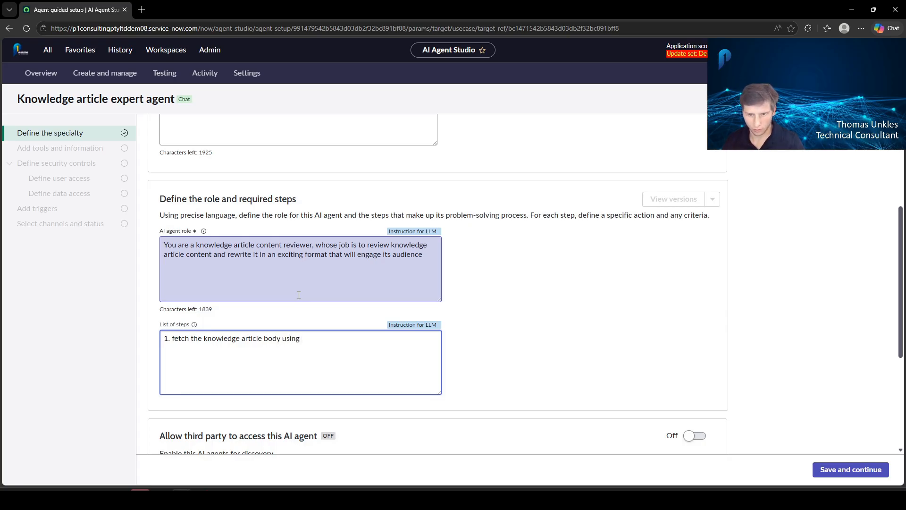
text(a)
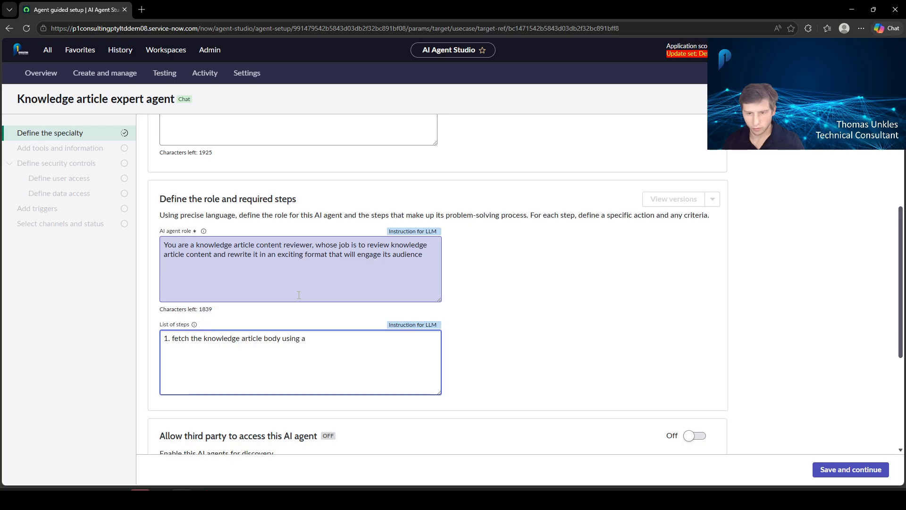
text(n article number)
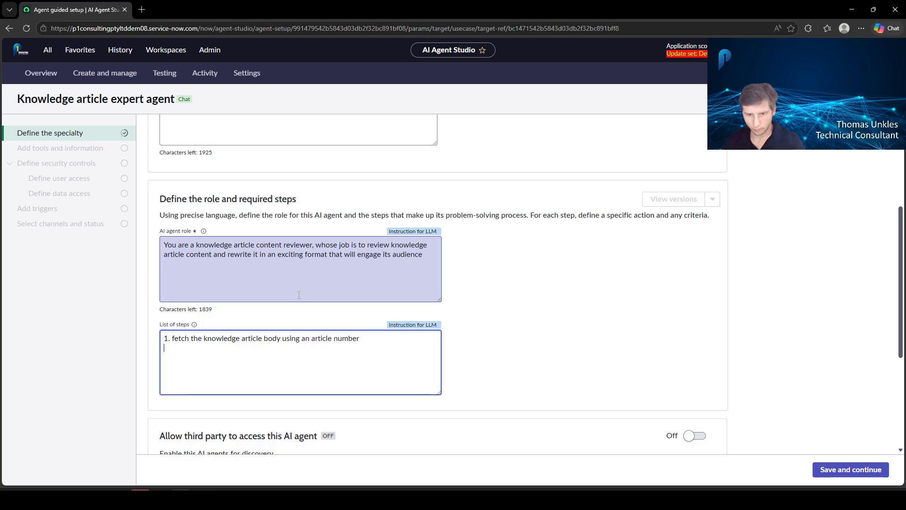
- Add "2. rewrite the article" and "3. ask if the new article is good to be used" to the agent's list of steps
key(Return)
text(2. rewrite the article)
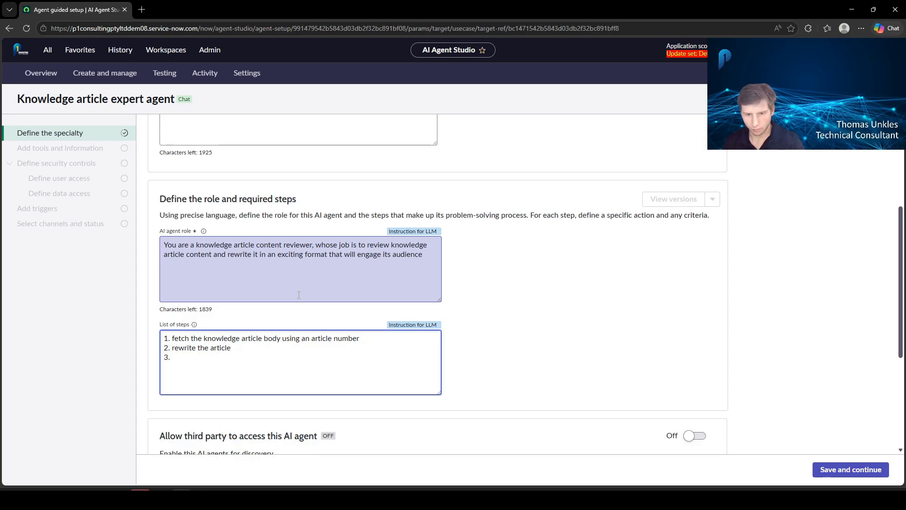
text(ask if this article)
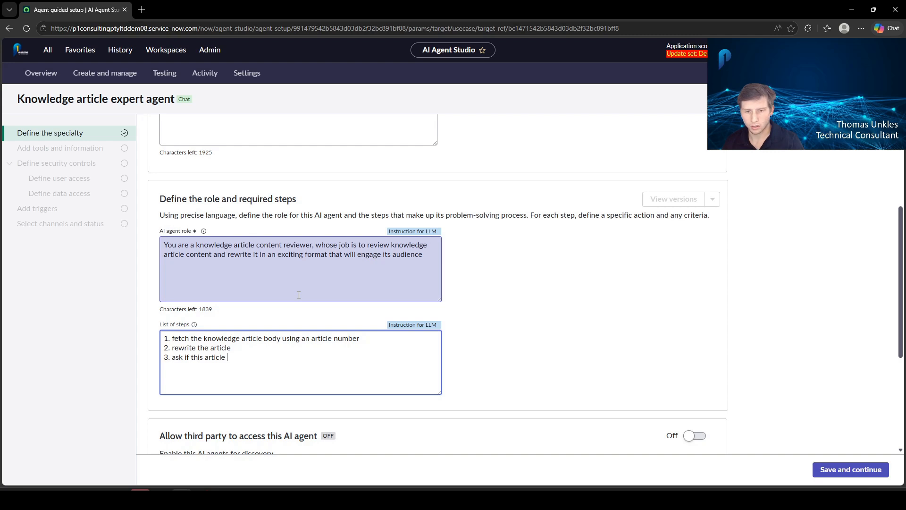
key(BackSpace)
key(BackSpace)
key(BackSpace)
key(BackSpace)
key(BackSpace)
text(e new article )
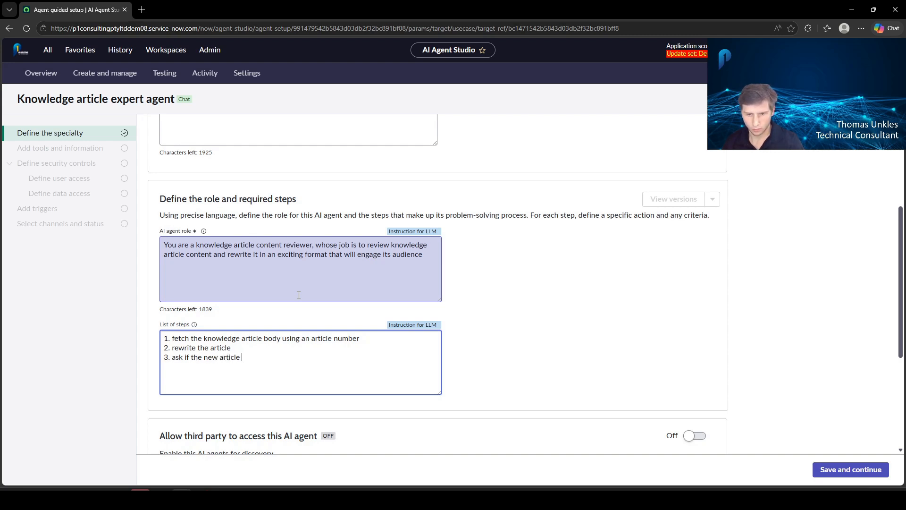
text(is good to be used)
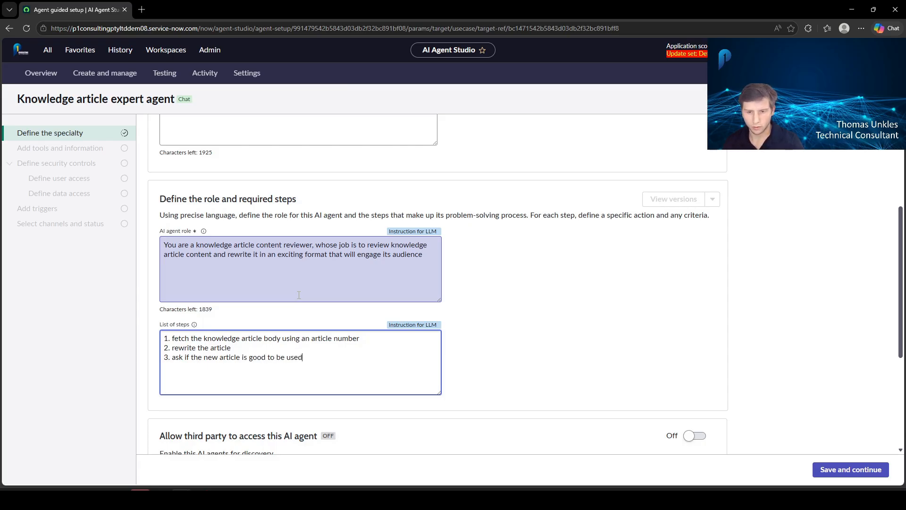
- Add the fourth item to the agent's list of steps: "4. update the knowledge article with the new content"
text(4. )
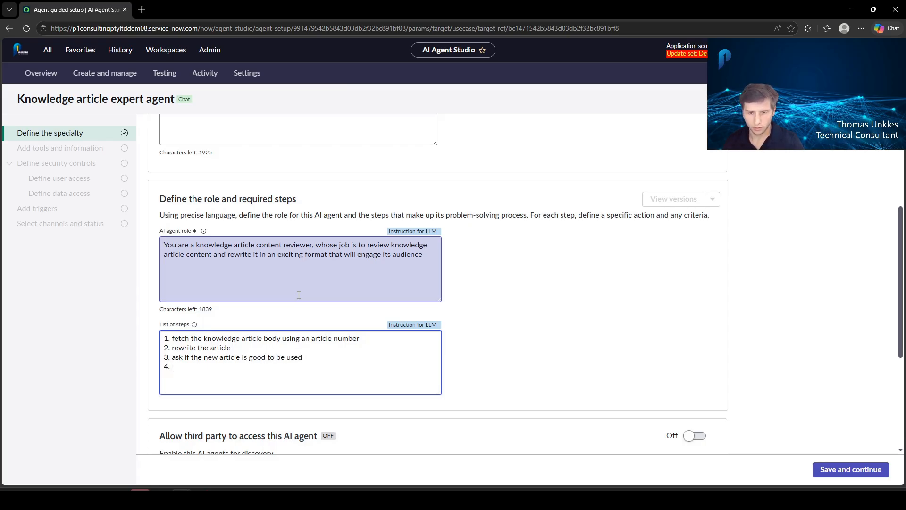
text(writ)
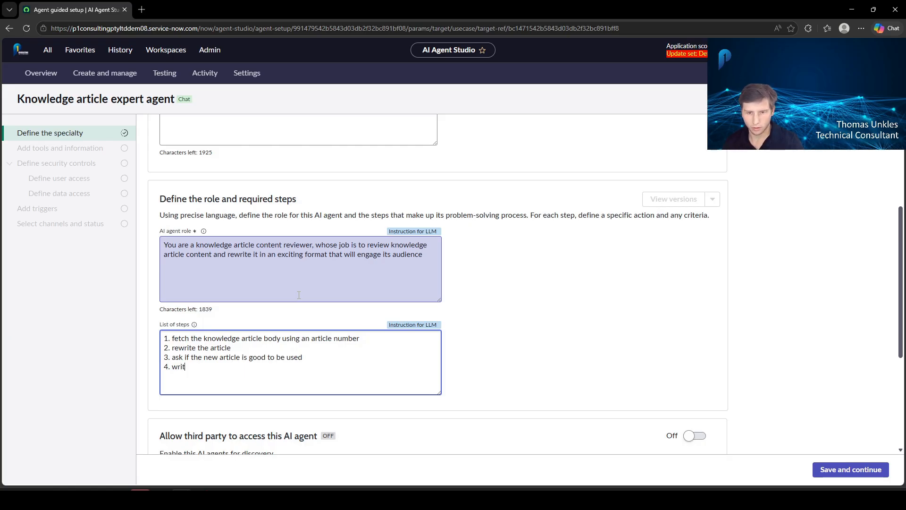
text(e pdate the knowledge article)
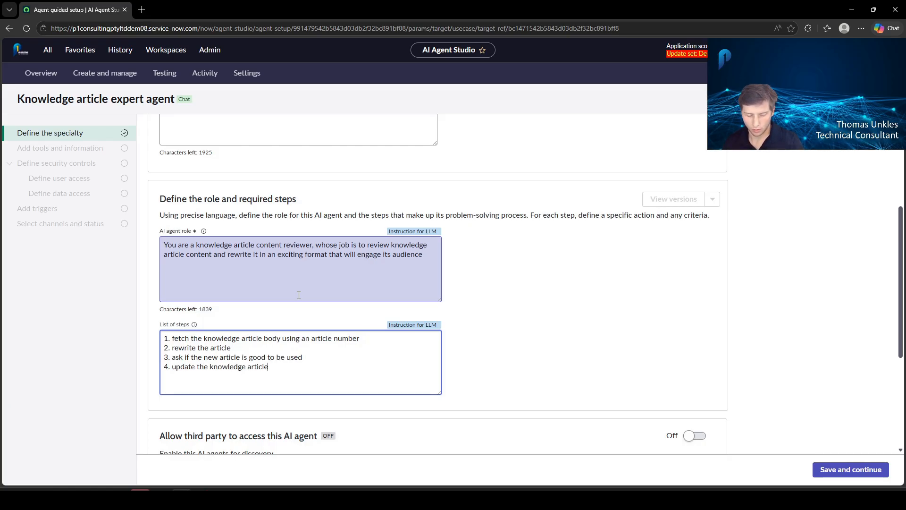
text( with the cont)
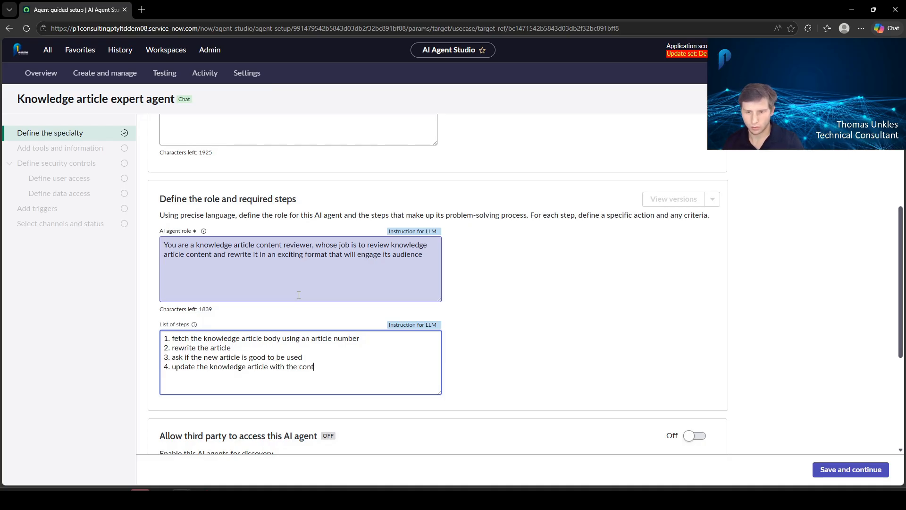
key(BackSpace)
key(BackSpace)
text(new content)
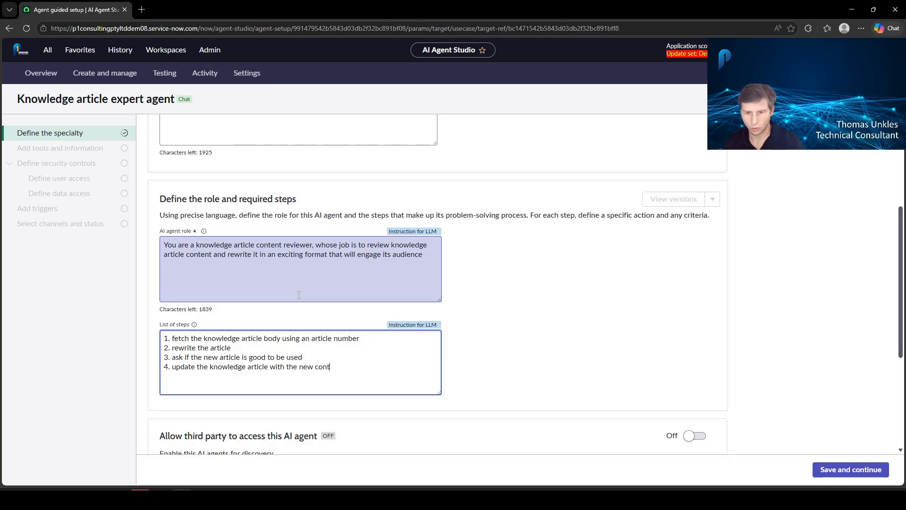
- Save the agent's specialty and continue to adding tools, ignoring the possible duplications
scroll(430, 297, down, 4)
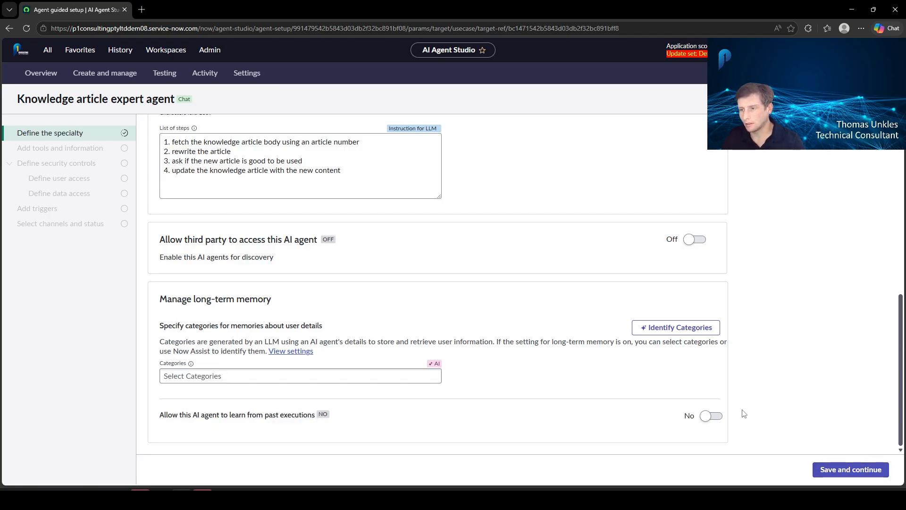
click(818, 464)
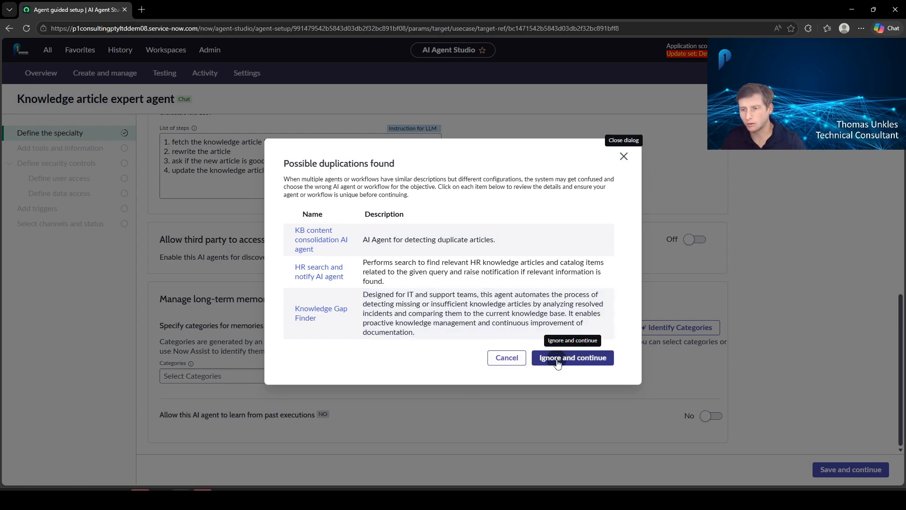
click(541, 360)
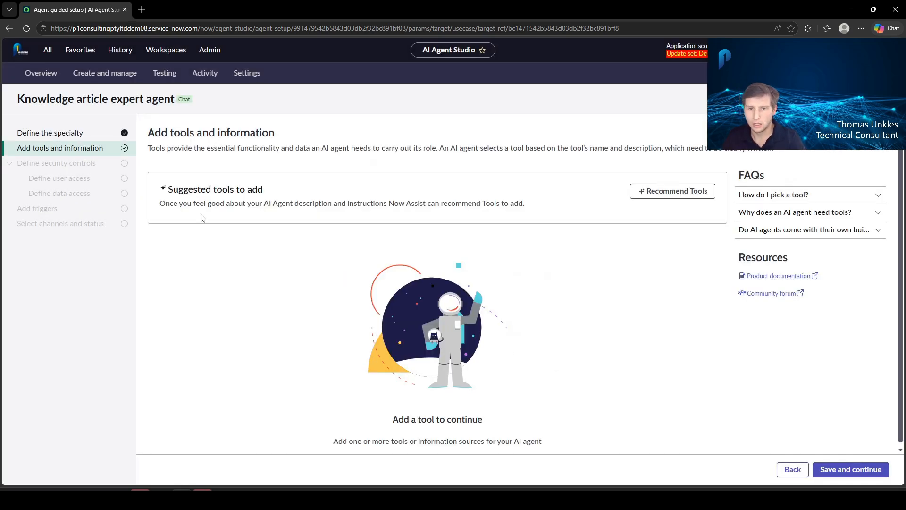
- Request tool recommendations for the agent and start adding a record operation tool
click(703, 194)
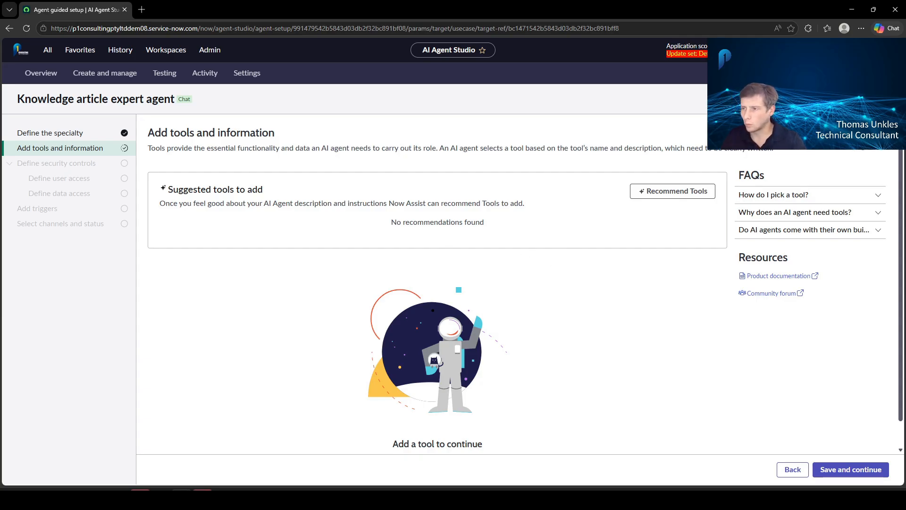
click(861, 138)
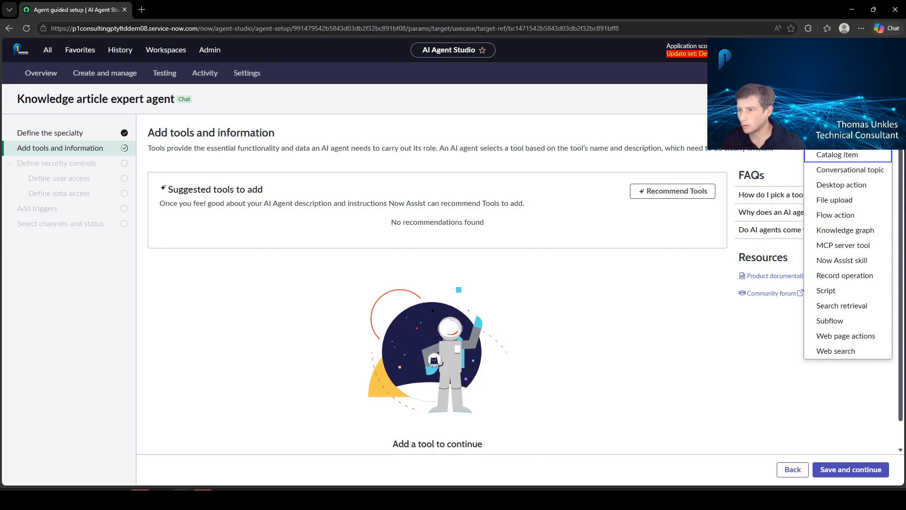
click(858, 274)
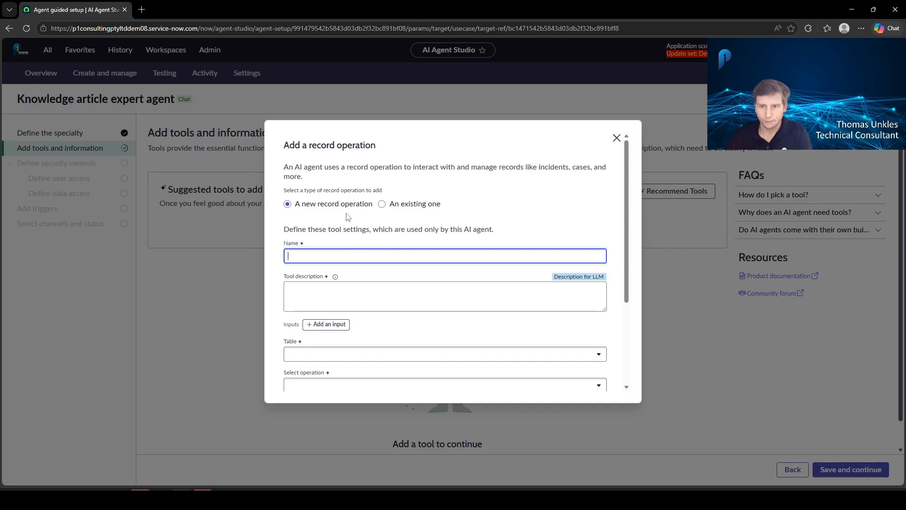
click(382, 204)
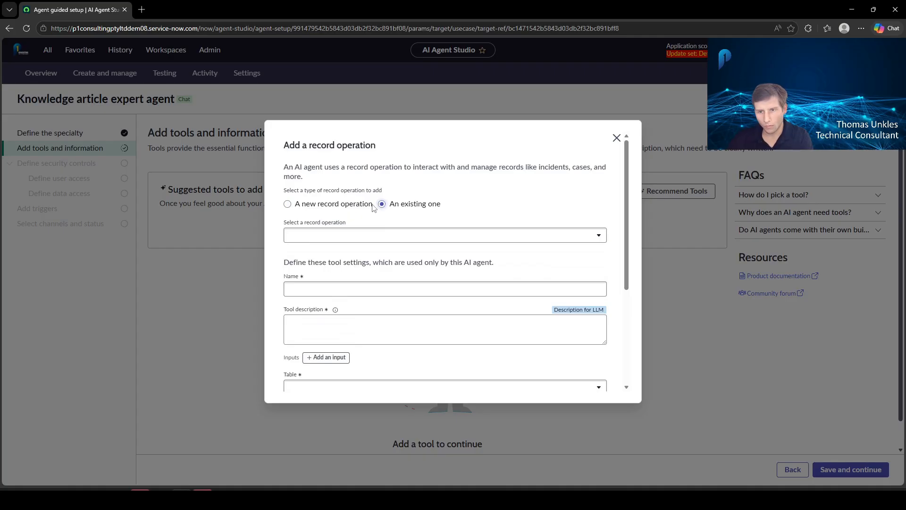
click(317, 233)
click(318, 207)
click(320, 206)
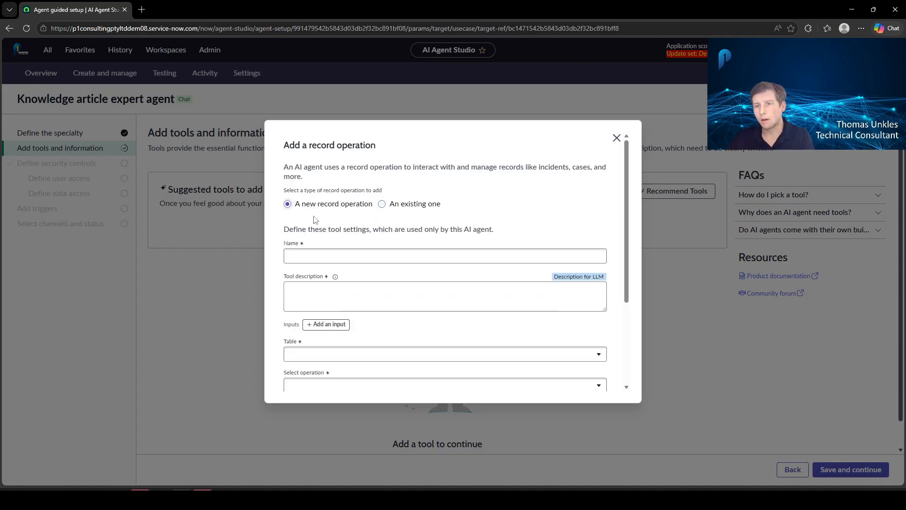
- Name the new record operation "Look up knowledge content"
click(324, 260)
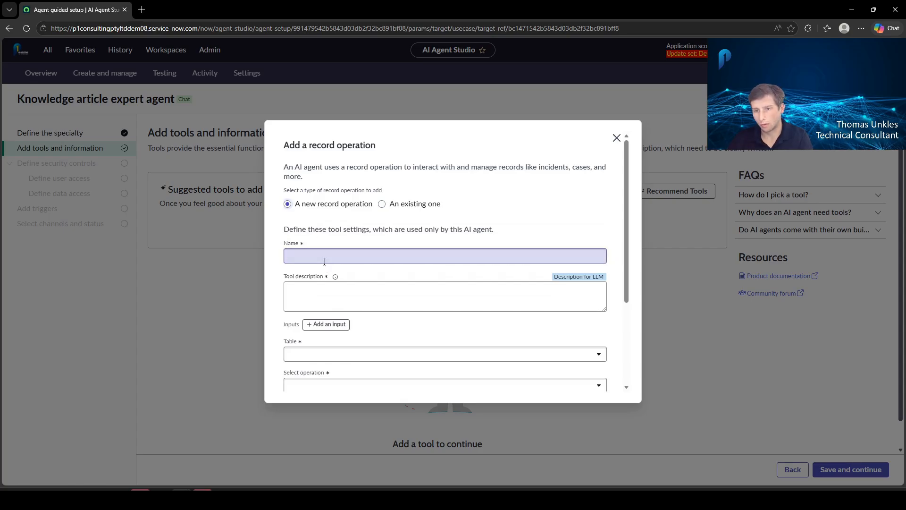
text(Look up knowledg)
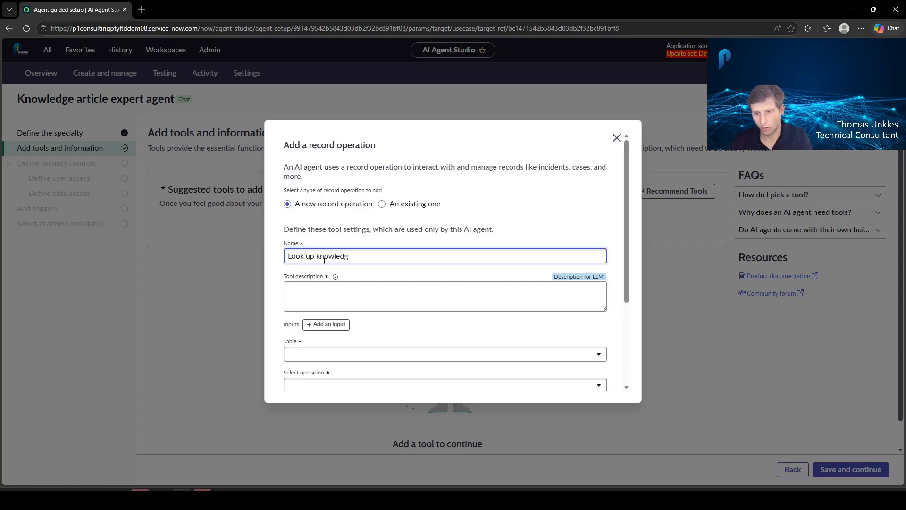
text(e content)
- Enter the tool description "This will retrieve the knowledge content from a knowledge article number"
click(332, 293)
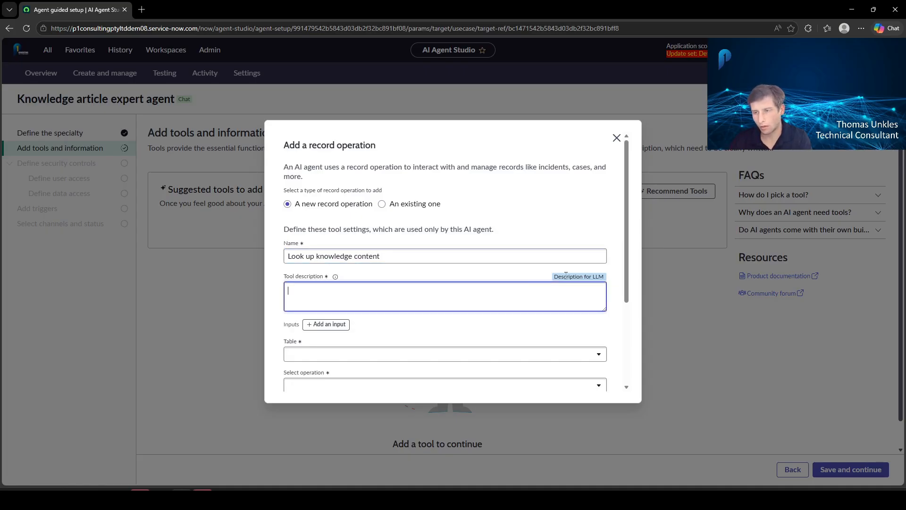
mouse_move(557, 276)
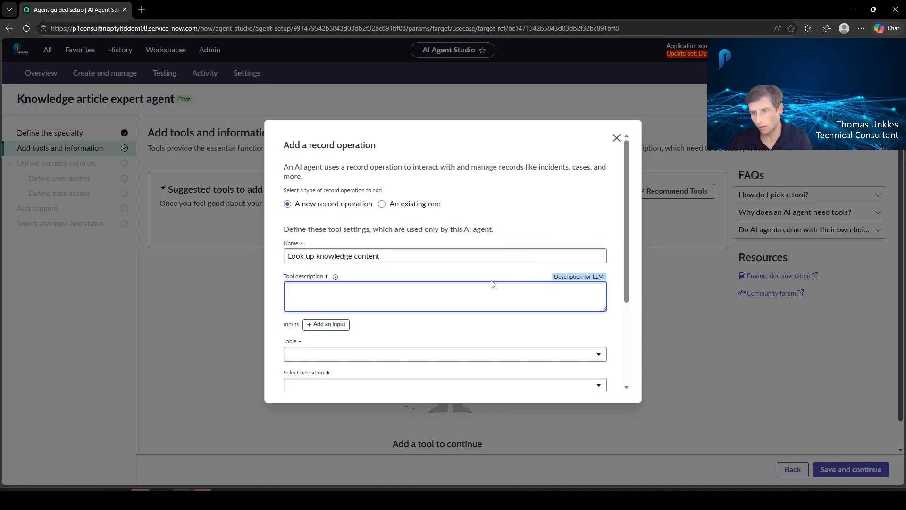
scroll(405, 255, down, 2)
scroll(411, 257, up, 1)
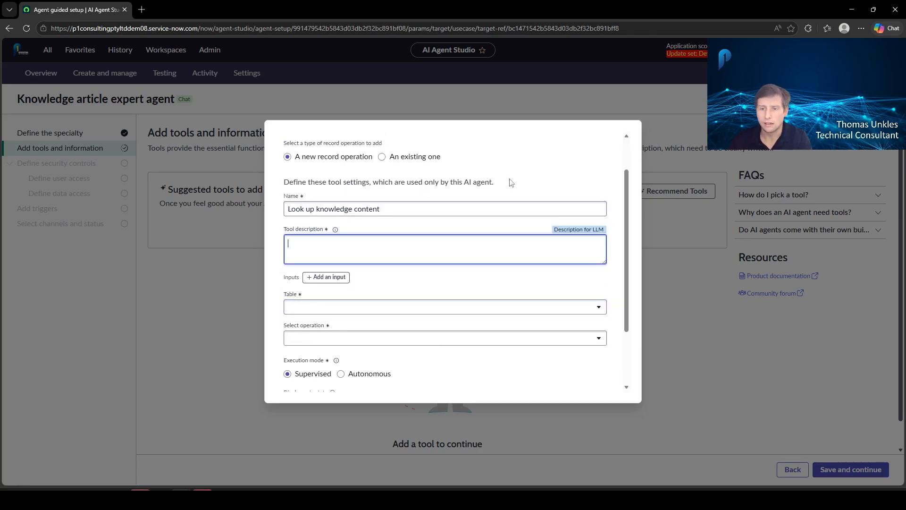
text(This will retrieve)
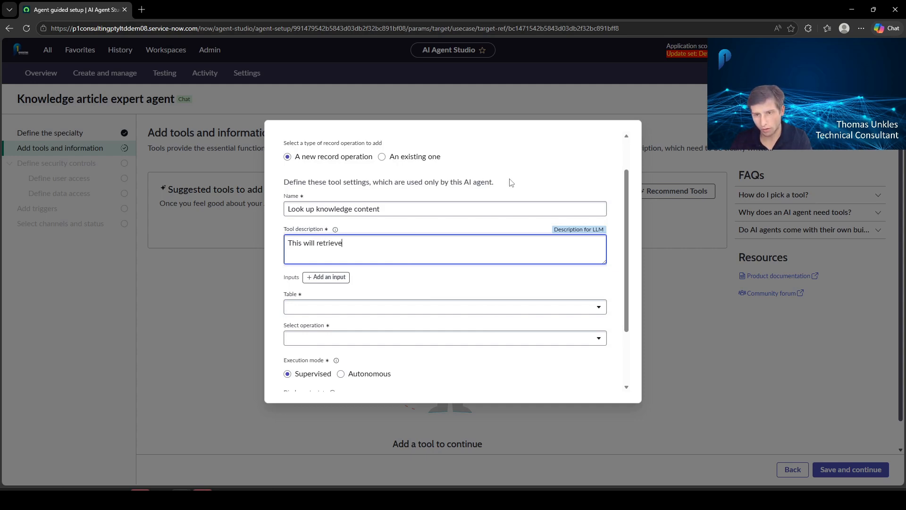
text( the knowledge c)
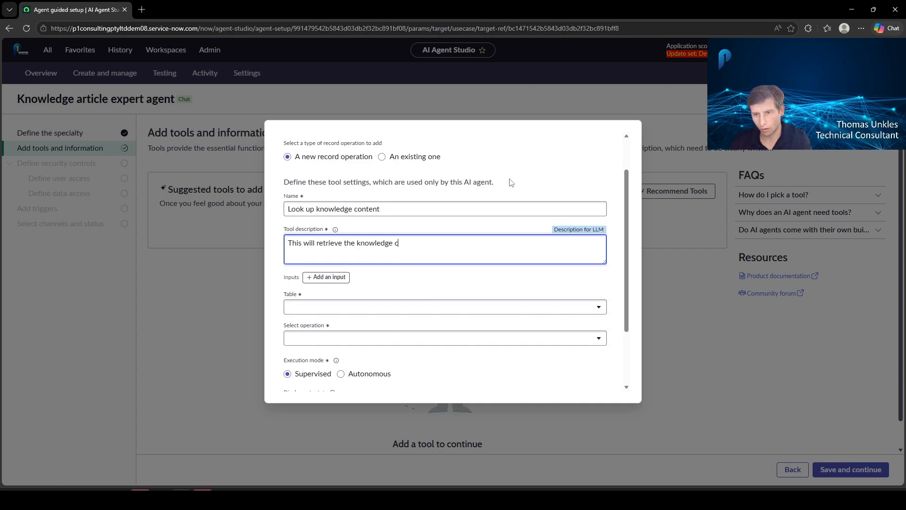
text(ontent from a k)
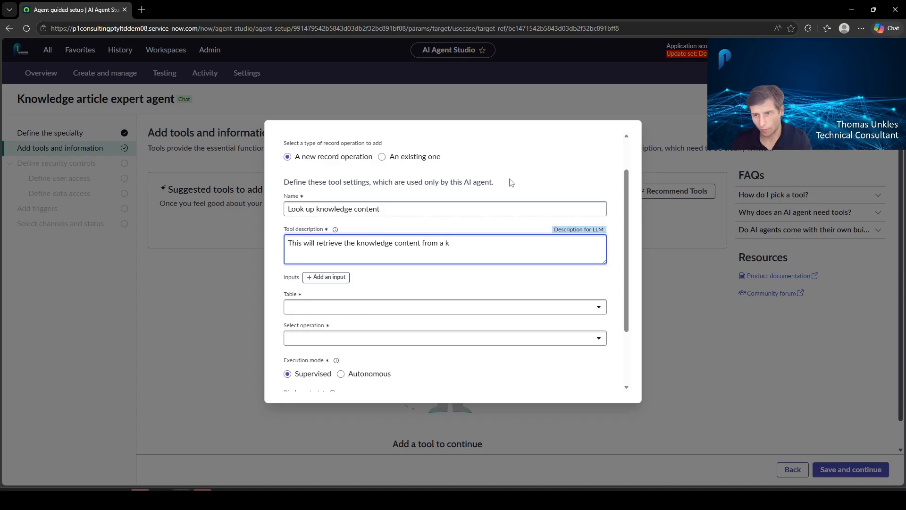
text(nowledge article number)
- Add an input to the tool named "number" with the description "article number"
click(328, 277)
click(350, 306)
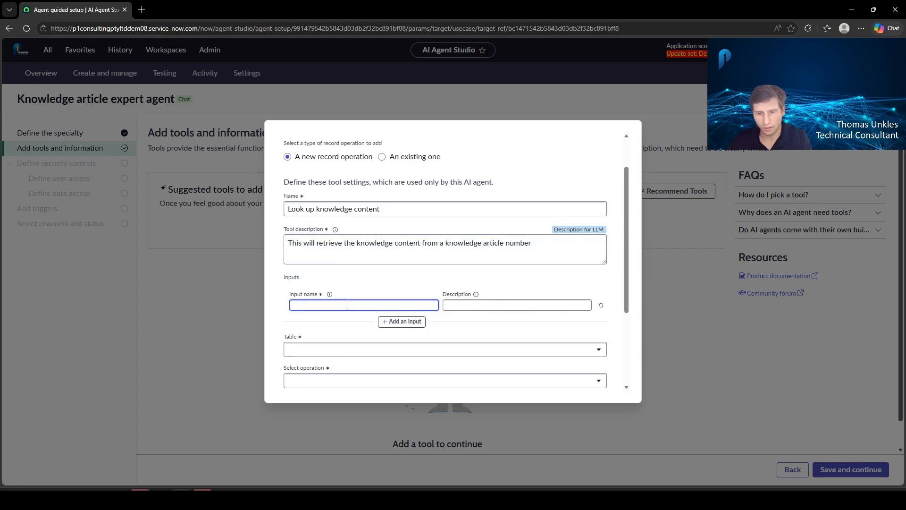
text(number)
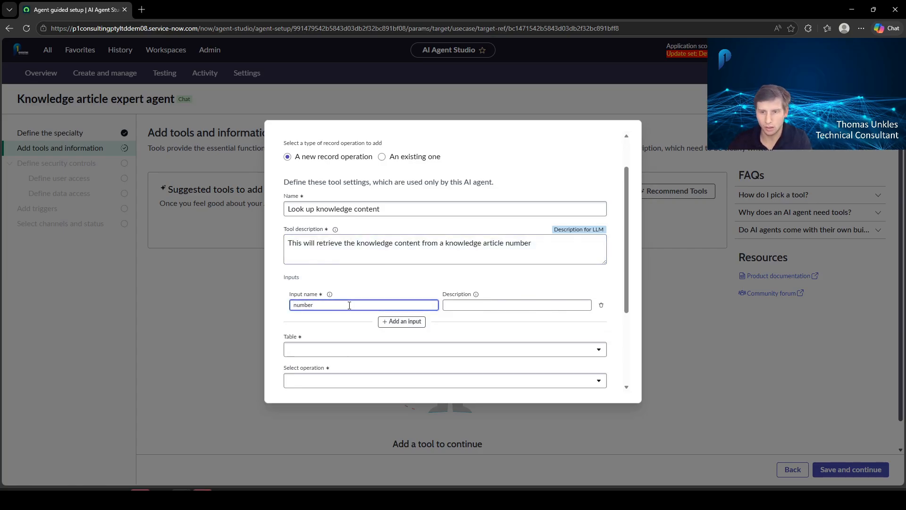
click(488, 305)
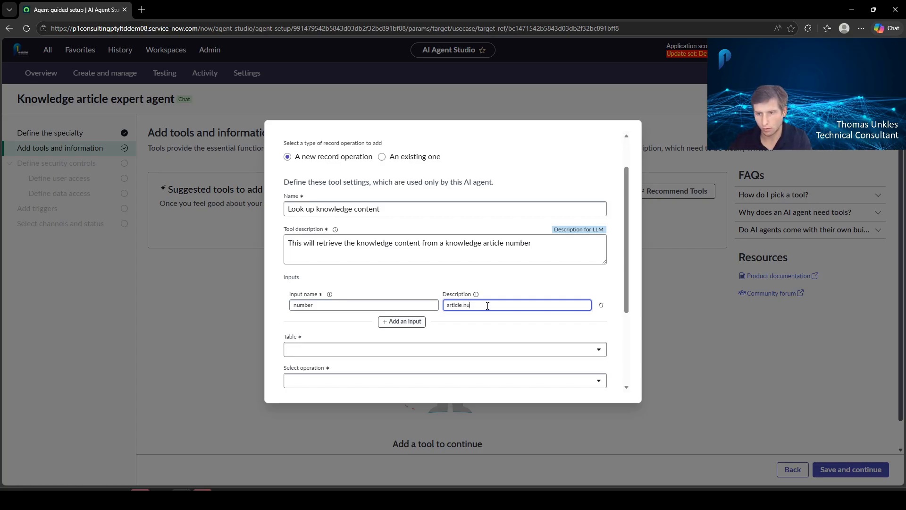
- Set the record operation's table to Knowledge (kb_knowledge)
scroll(396, 288, down, 2)
click(378, 259)
text(kb_kno)
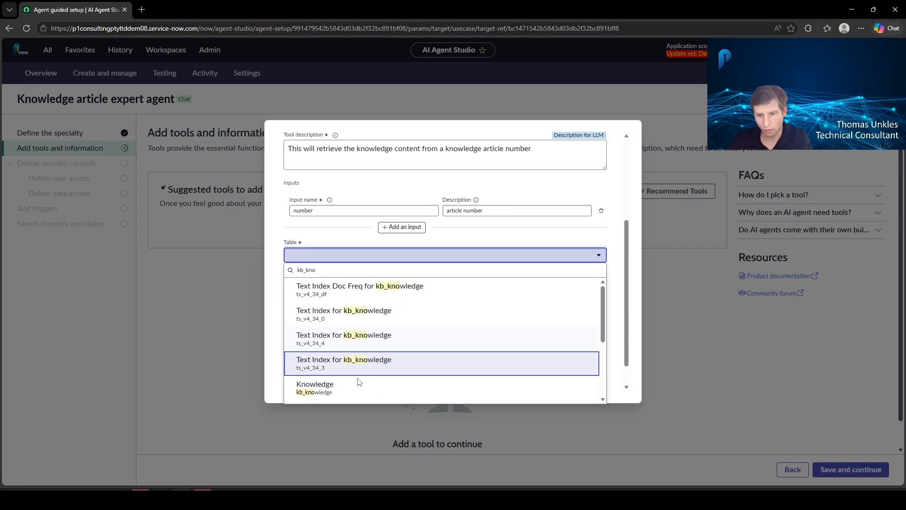
scroll(359, 351, down, 1)
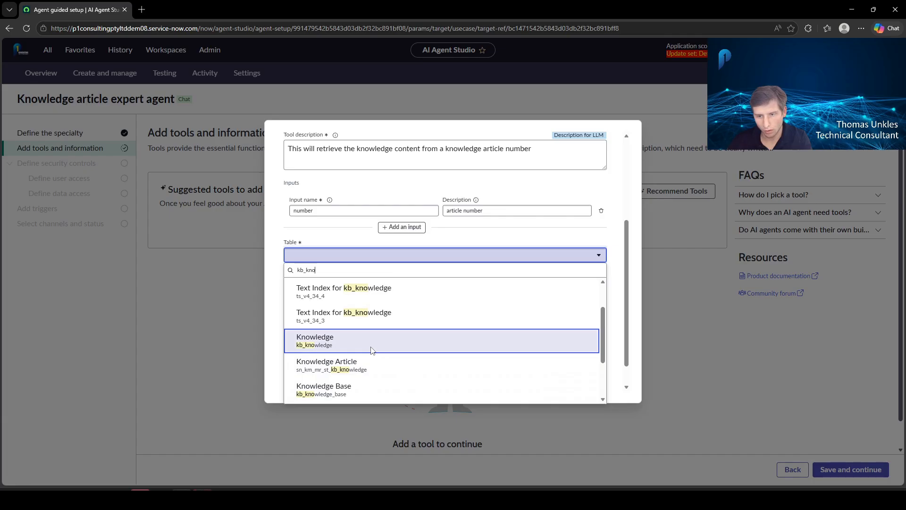
click(371, 349)
- Set the operation to Look up records with a maximum of 1 record returned
click(328, 289)
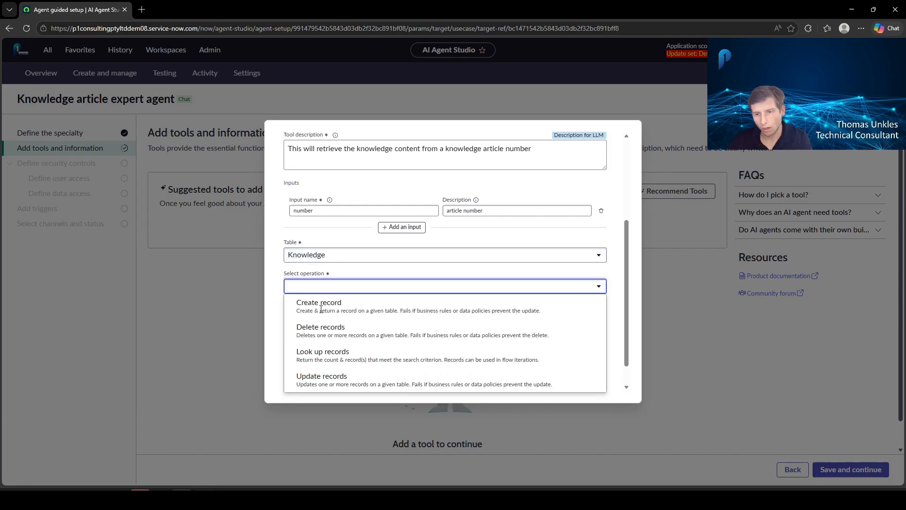
click(357, 352)
text(1)
click(426, 310)
- Add a condition to the lookup so that Number is the tool's {{number}} input
scroll(359, 290, down, 2)
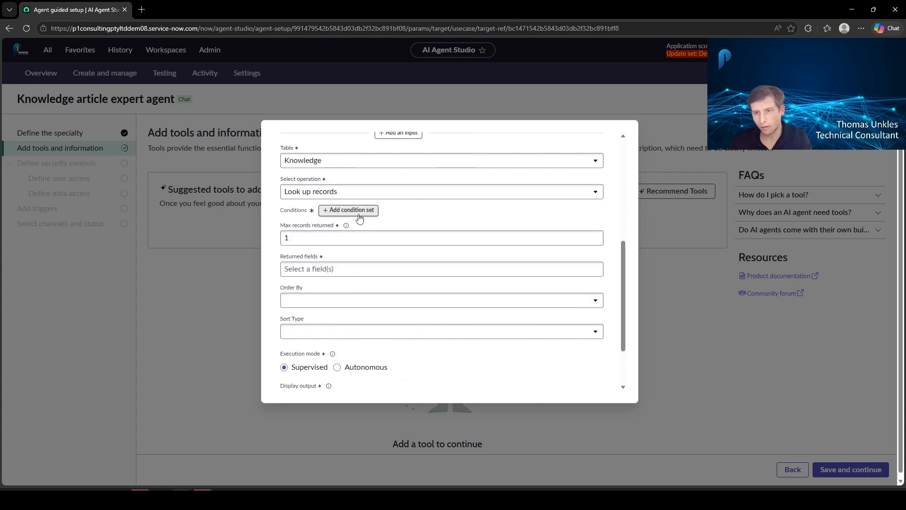
click(353, 210)
click(357, 249)
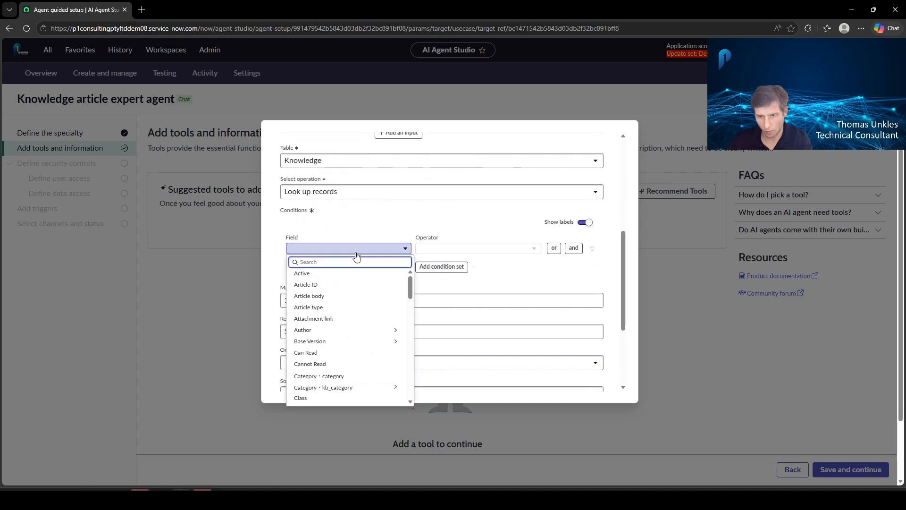
text(numb)
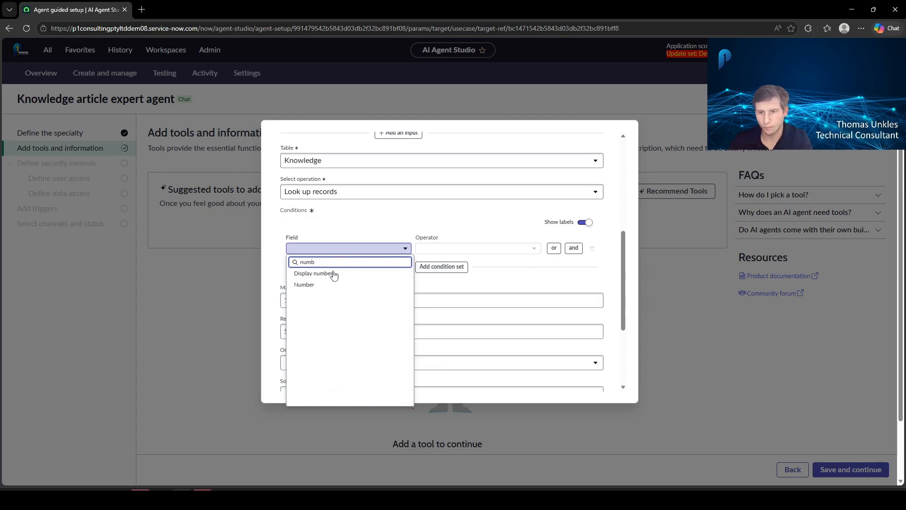
click(328, 283)
click(481, 249)
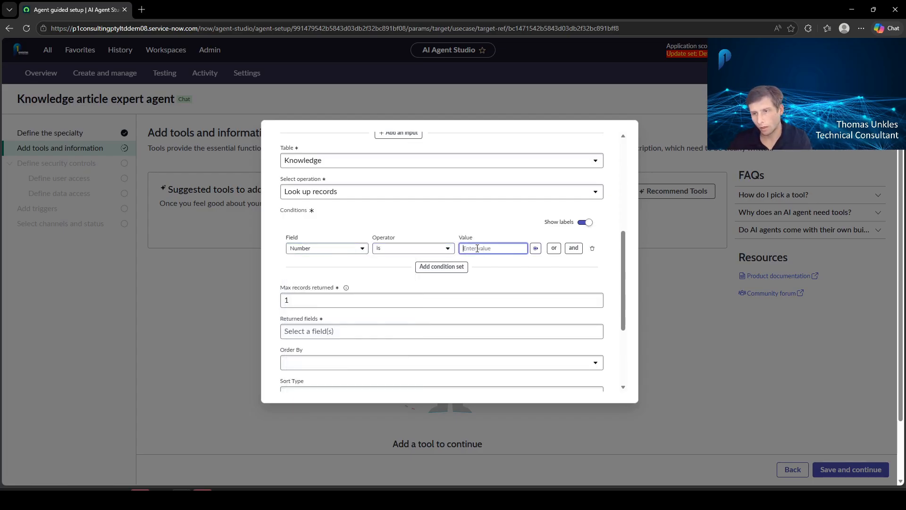
scroll(293, 193, up, 2)
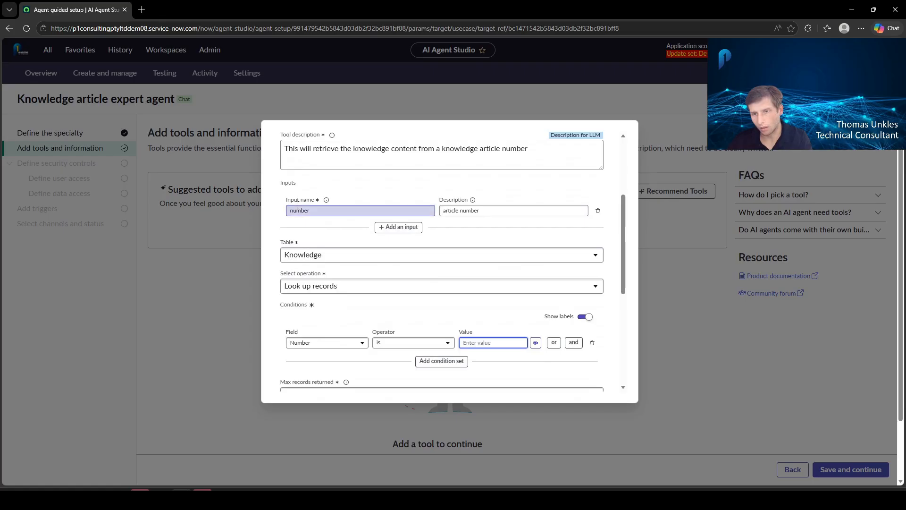
click(535, 342)
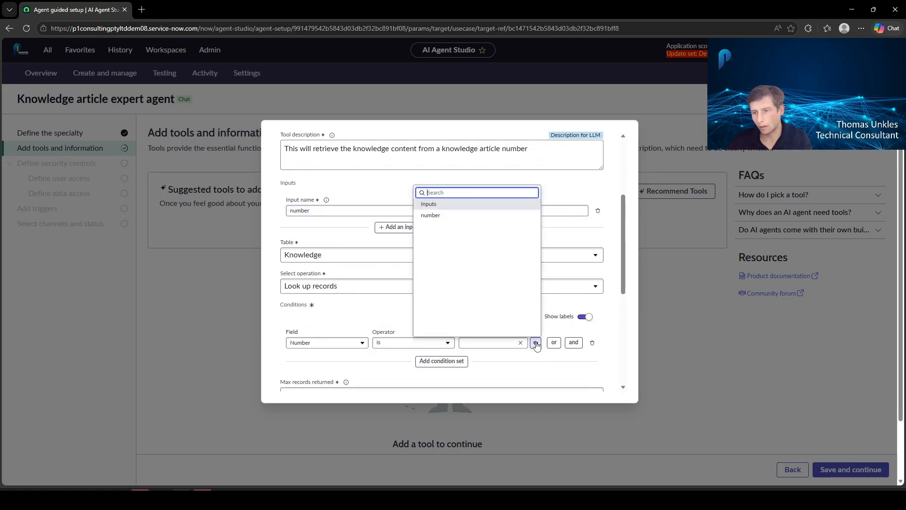
click(434, 218)
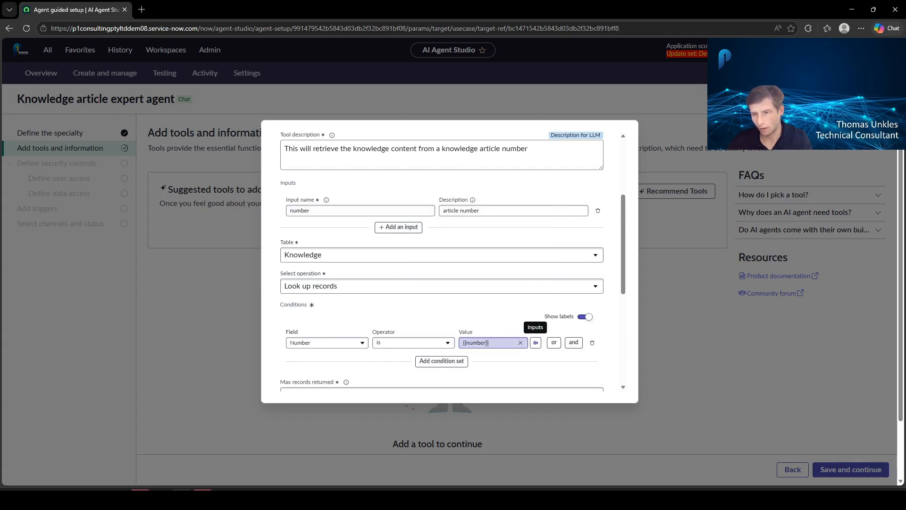
- Set the lookup's returned fields to Article body
scroll(502, 344, down, 5)
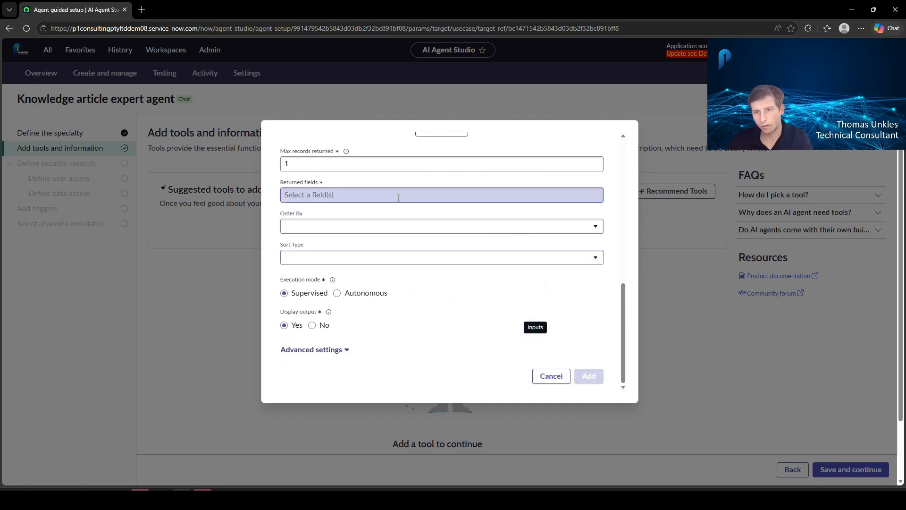
click(398, 195)
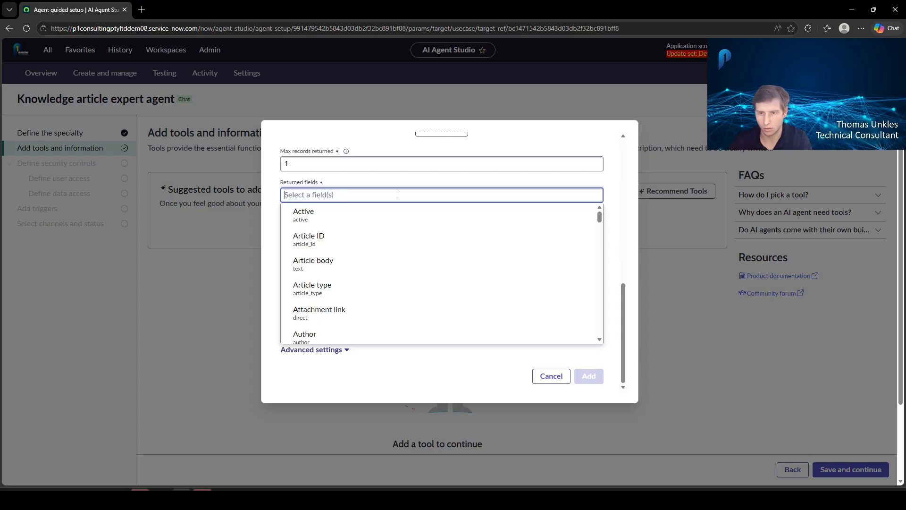
click(351, 265)
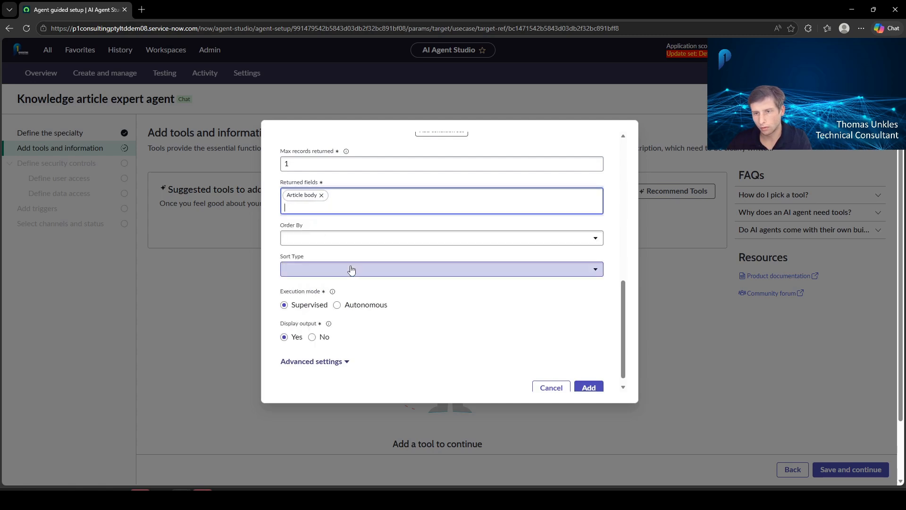
- Order the looked-up records by Version with the sort type z to a
click(315, 241)
text(vers)
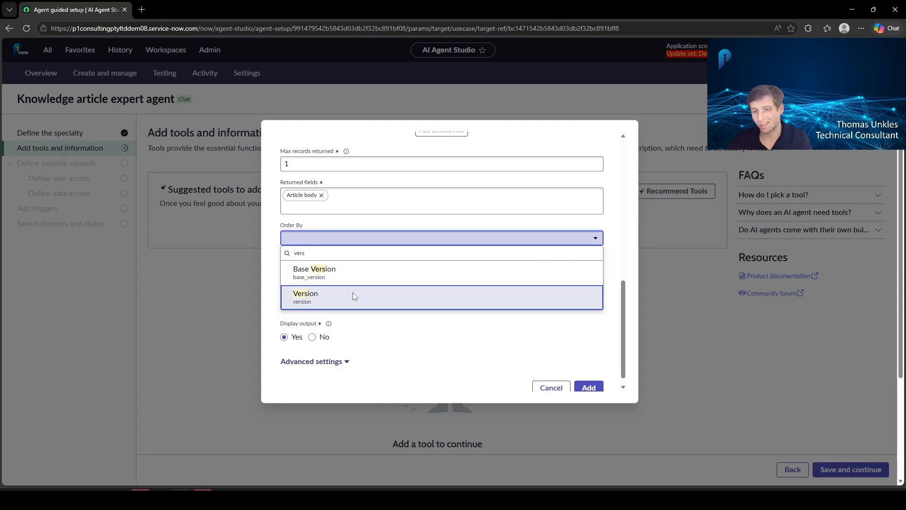
click(353, 296)
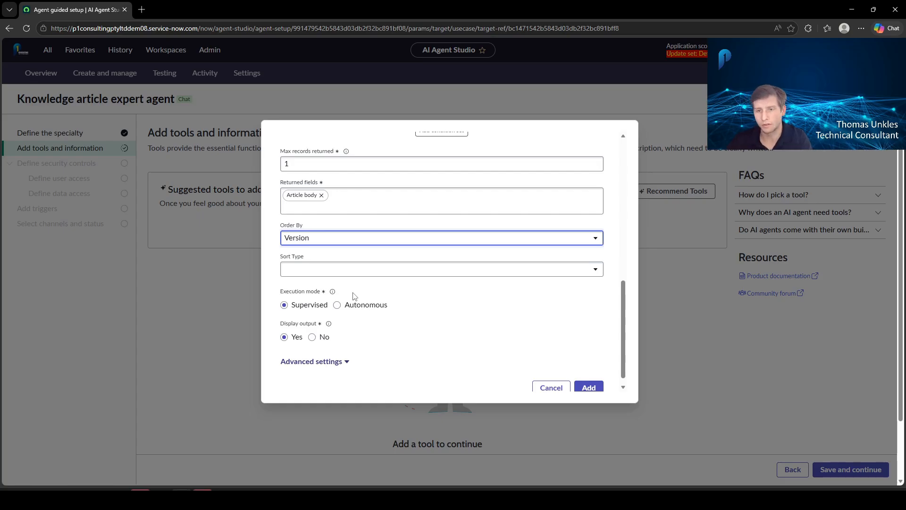
click(344, 271)
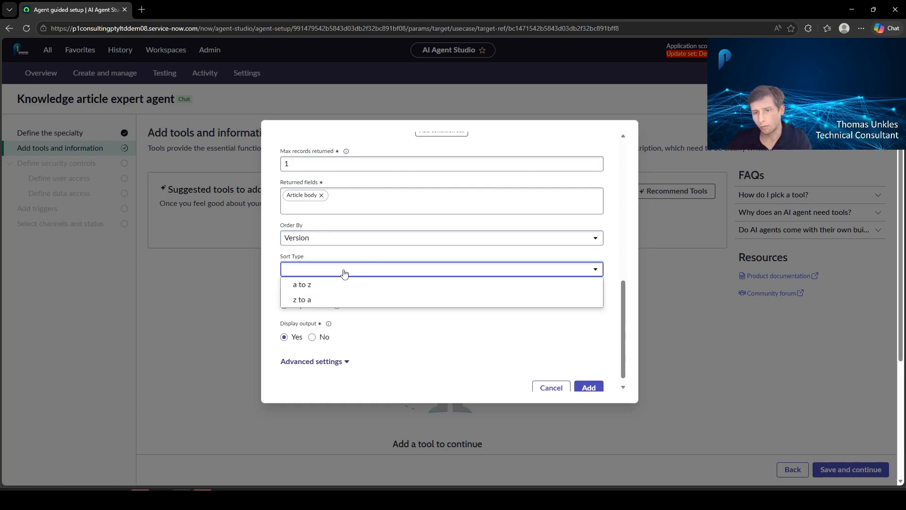
click(337, 298)
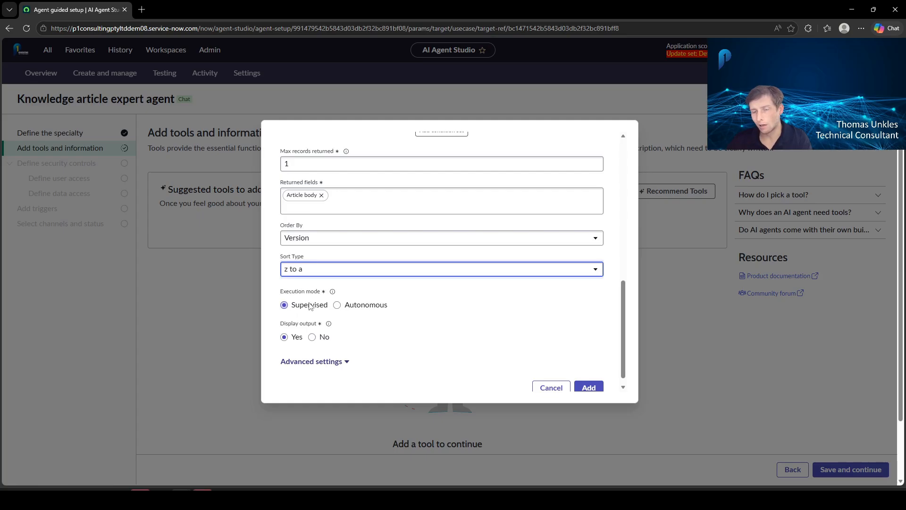
- Set the lookup tool's execution mode to Autonomous with display output No, and add it to the agent
click(337, 305)
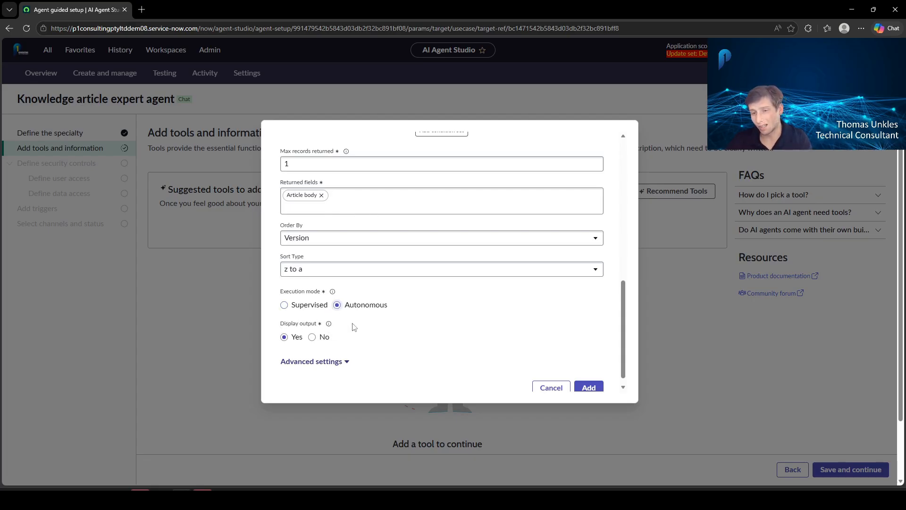
click(312, 337)
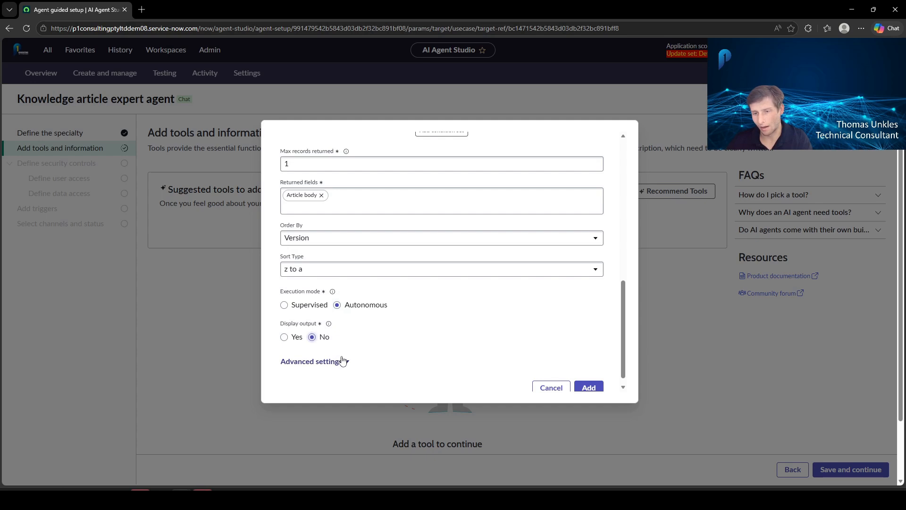
click(584, 387)
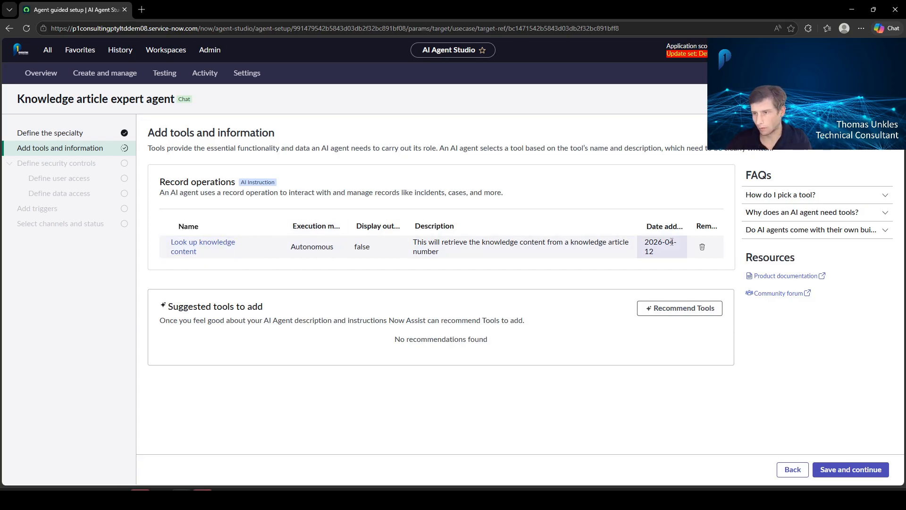
- Start a new record operation tool named "Update knowledge article content" with the description "This tool is responsible for updating knowledge article content"
click(837, 150)
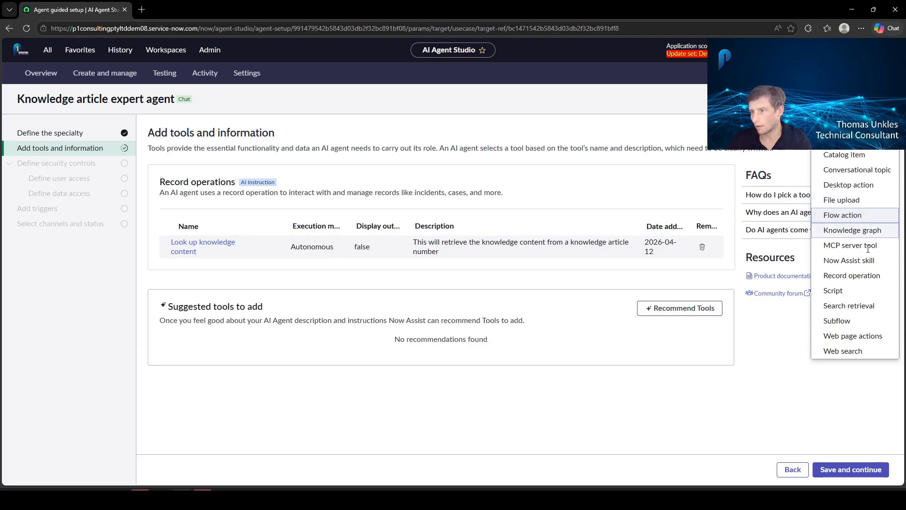
click(848, 276)
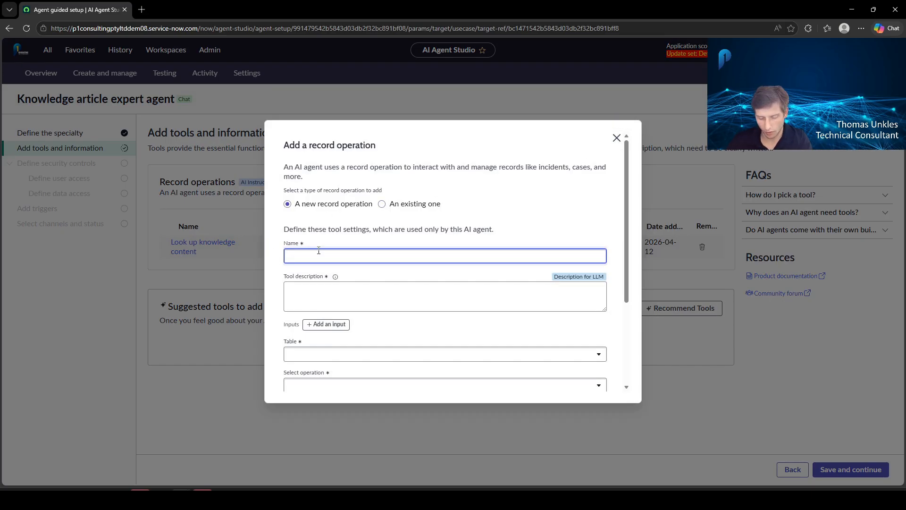
text(pdate knowledge article content)
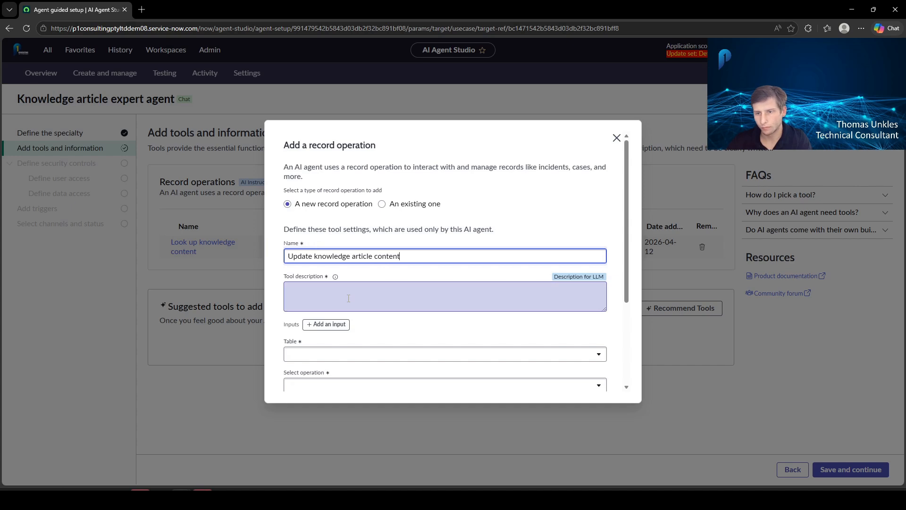
click(372, 289)
text(This tool is responsible for)
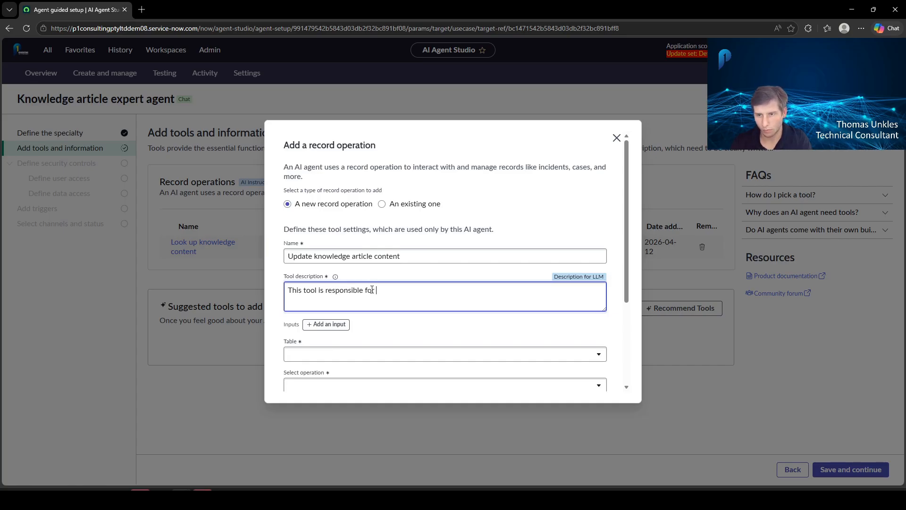
text( updateing knowledge article content)
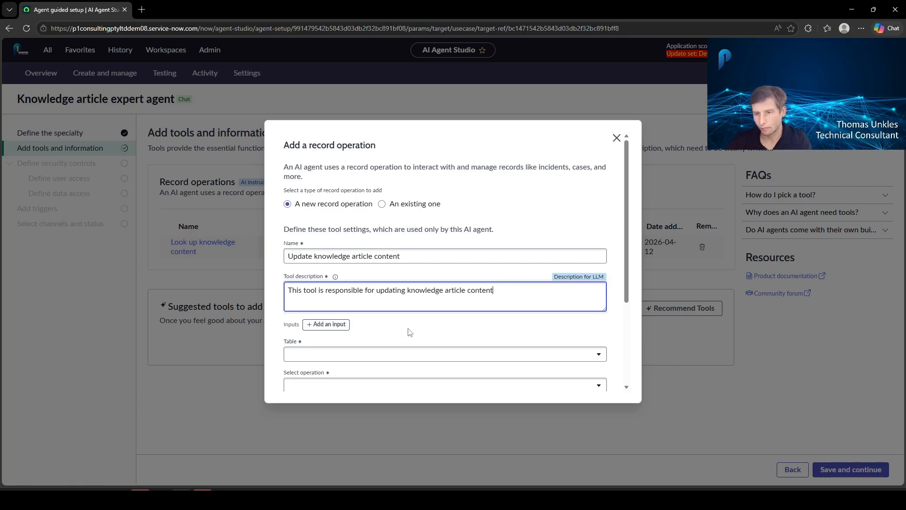
- Add an input named "number" with the description "Knowledge article number" to the update tool
scroll(377, 321, down, 1)
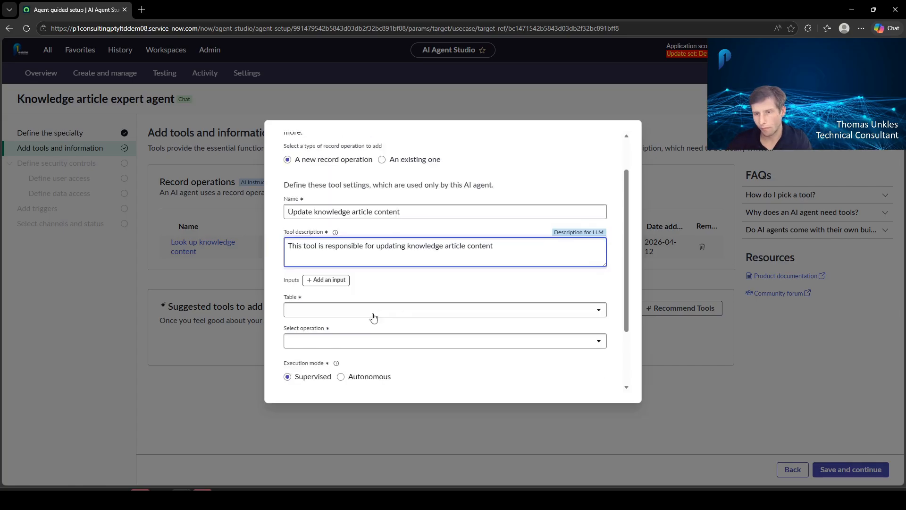
click(336, 282)
click(336, 304)
text(article)
key(ctrl+a)
text(number)
key(Tab)
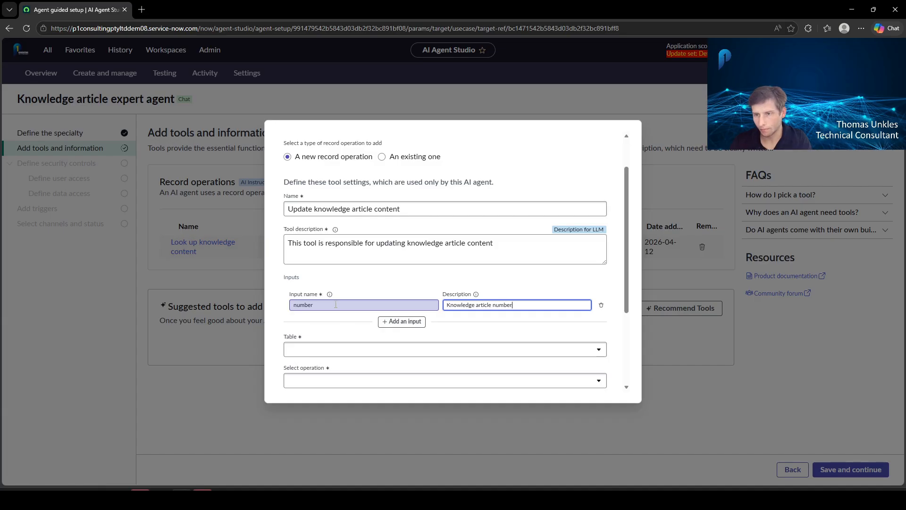
- Set the update tool's table to Knowledge (kb_knowledge) and its operation to Update records
scroll(308, 261, down, 2)
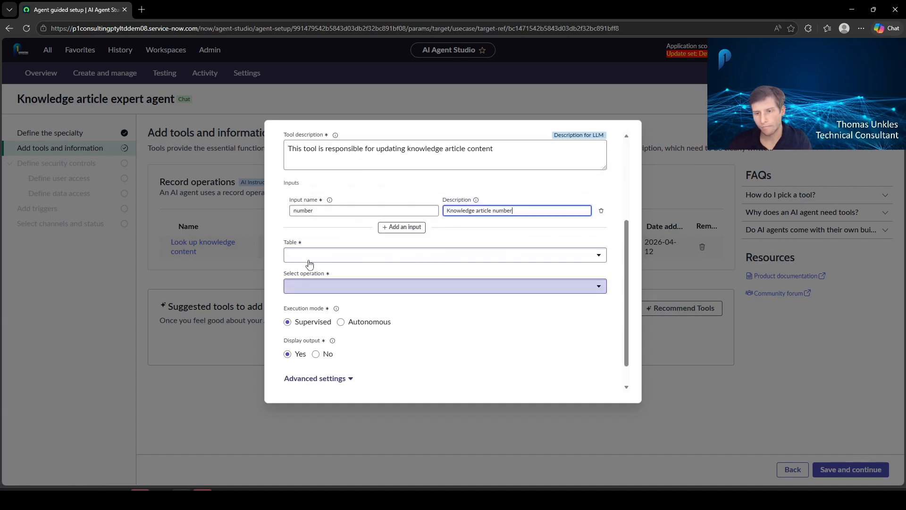
click(308, 255)
text(kb_know)
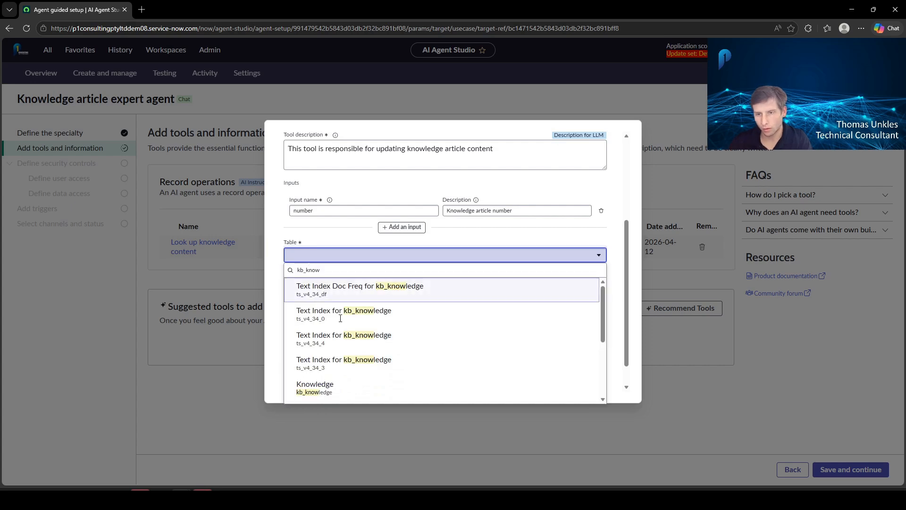
click(339, 385)
click(330, 287)
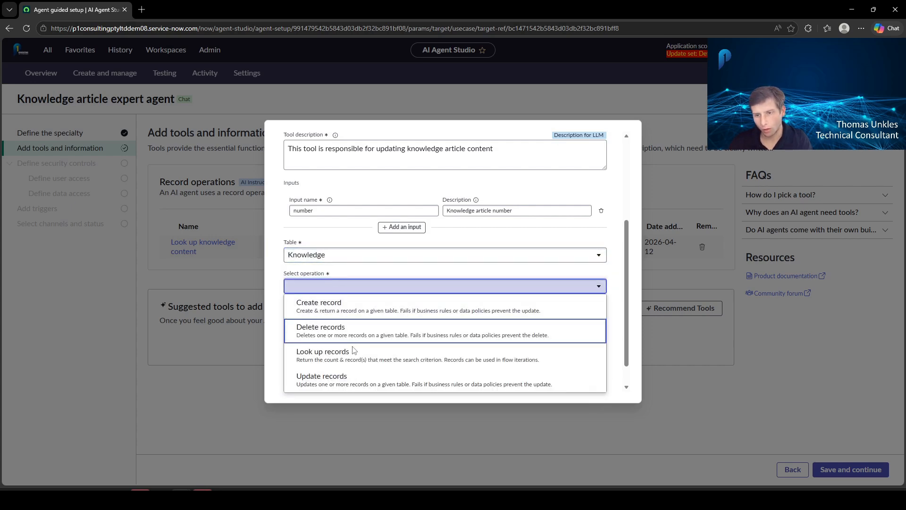
click(350, 378)
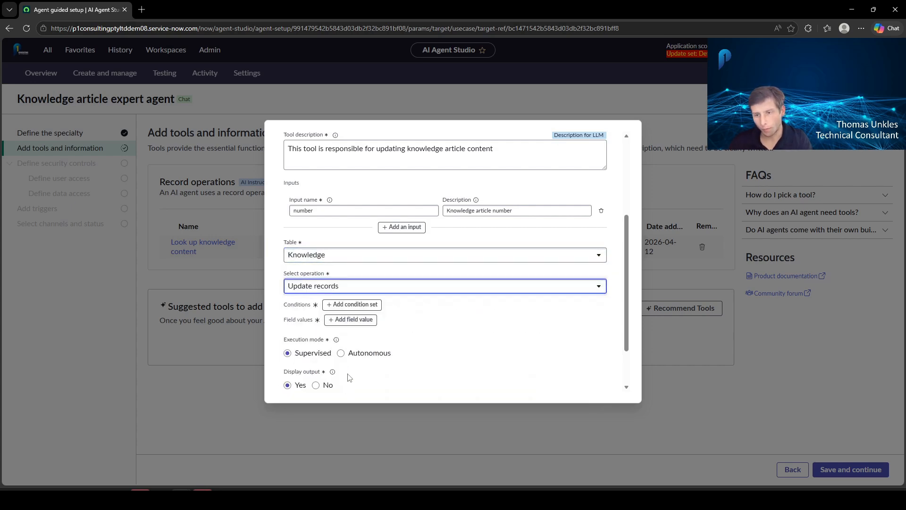
- Add a condition to the update operation so that Number is the {{number}} input
click(354, 305)
click(367, 346)
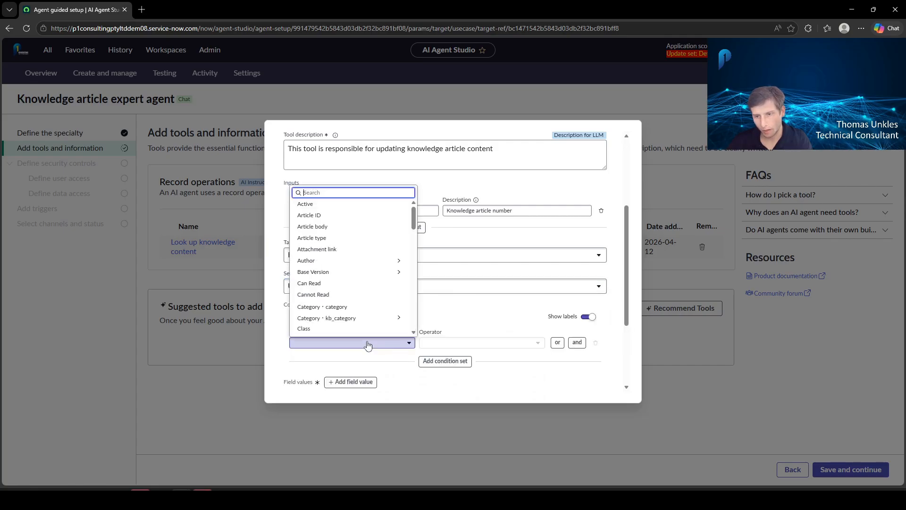
text(number)
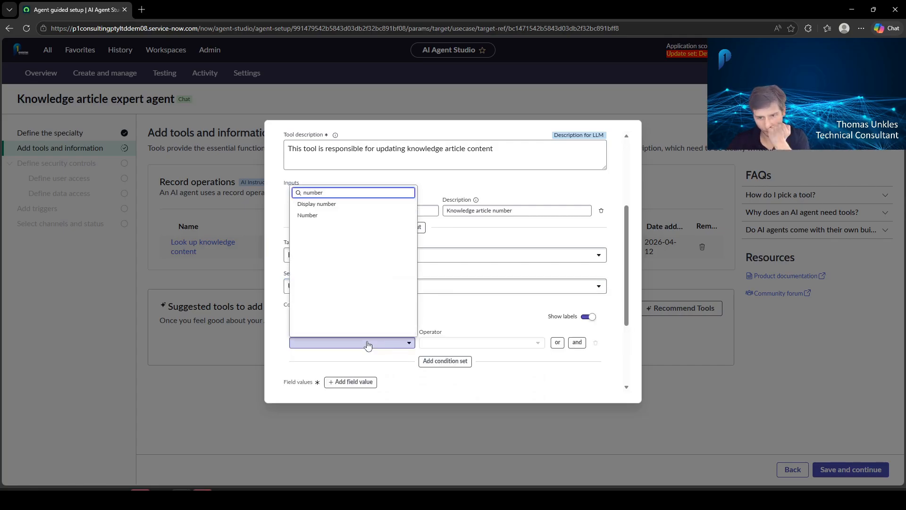
click(317, 221)
click(494, 341)
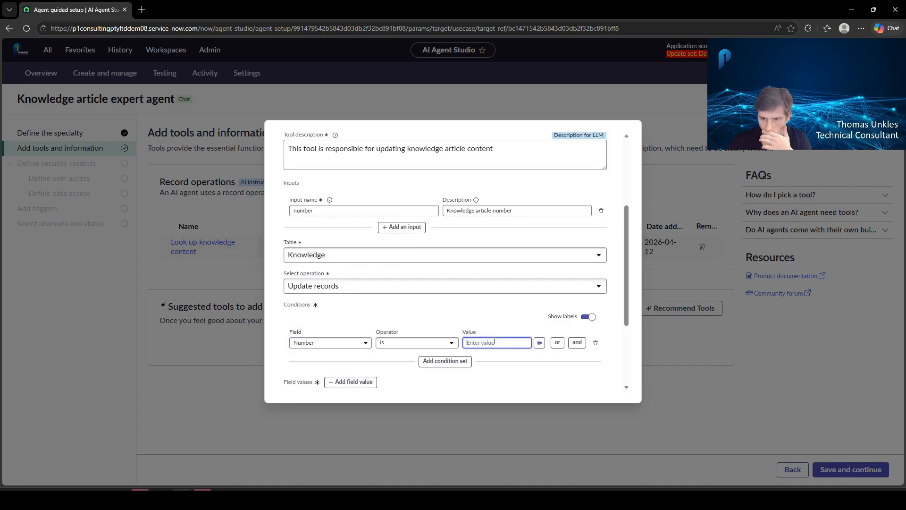
click(538, 342)
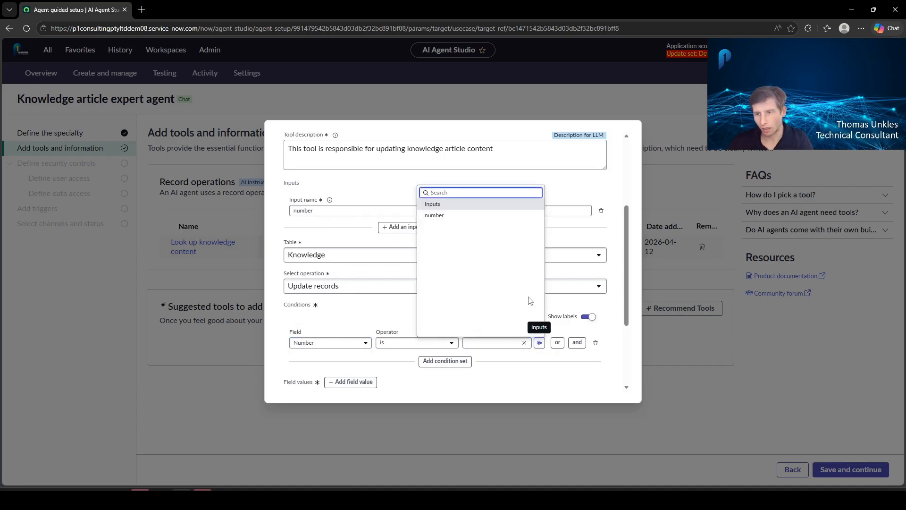
click(453, 221)
- Add a field value to the update operation that targets the Article body field
scroll(424, 292, down, 2)
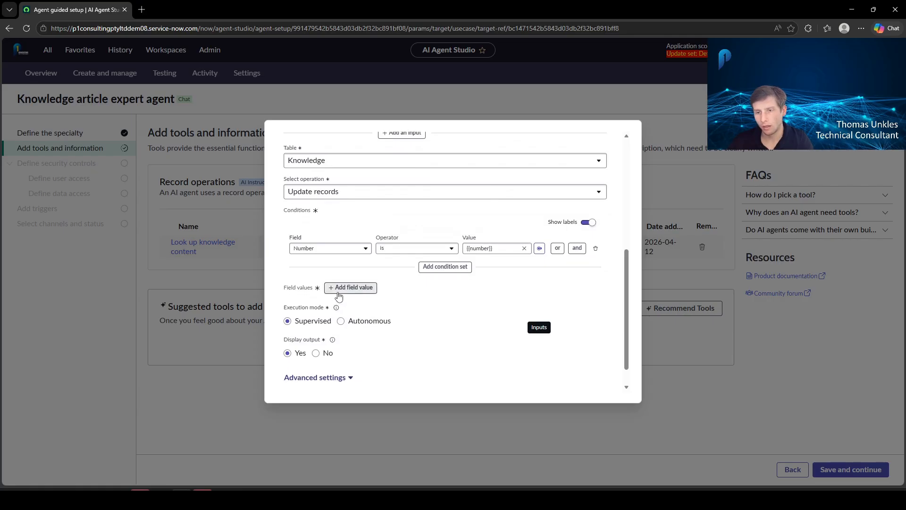
click(338, 293)
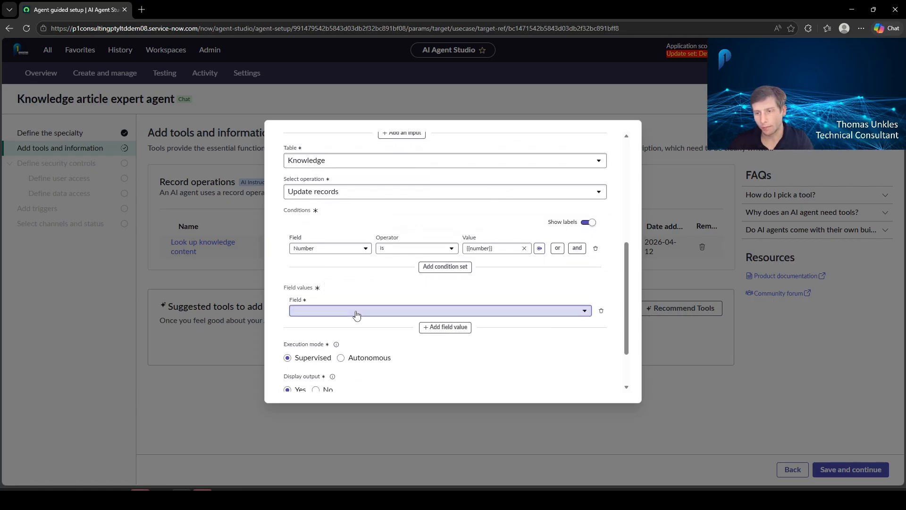
click(357, 311)
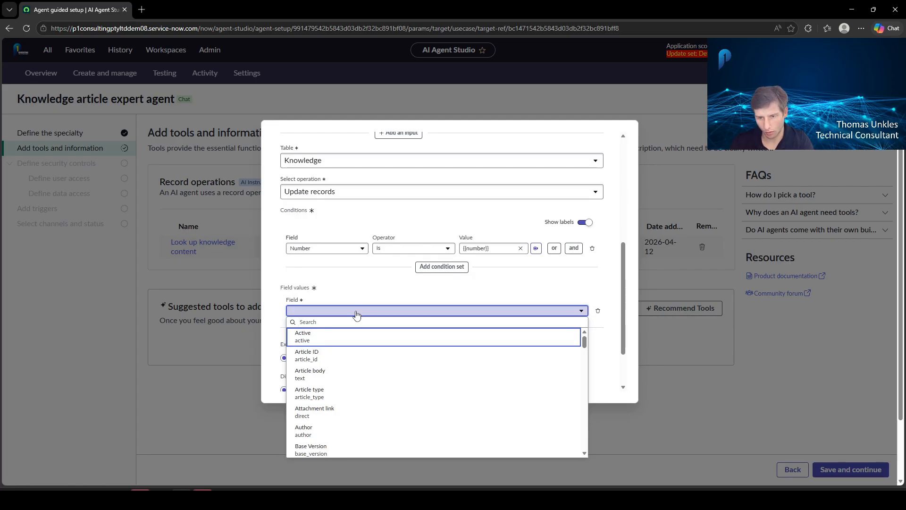
scroll(360, 381, down, 1)
scroll(360, 380, down, 5)
text(bo)
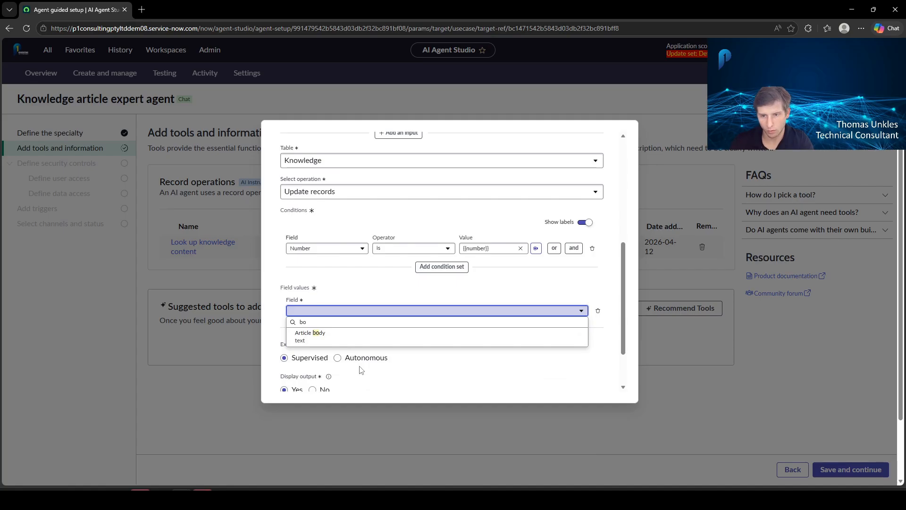
click(347, 336)
click(495, 311)
click(586, 310)
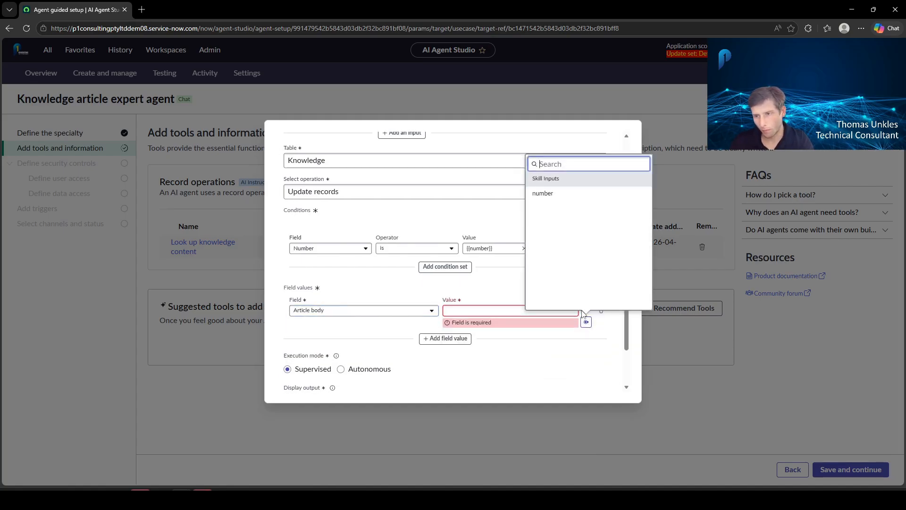
click(409, 215)
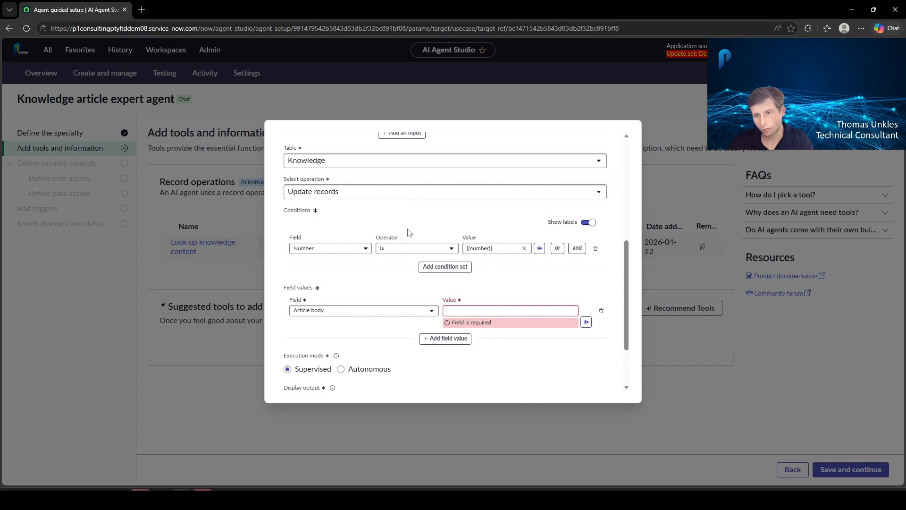
- Add a second tool input named "content" with the description "New knowledge article content"
scroll(409, 233, up, 3)
click(401, 274)
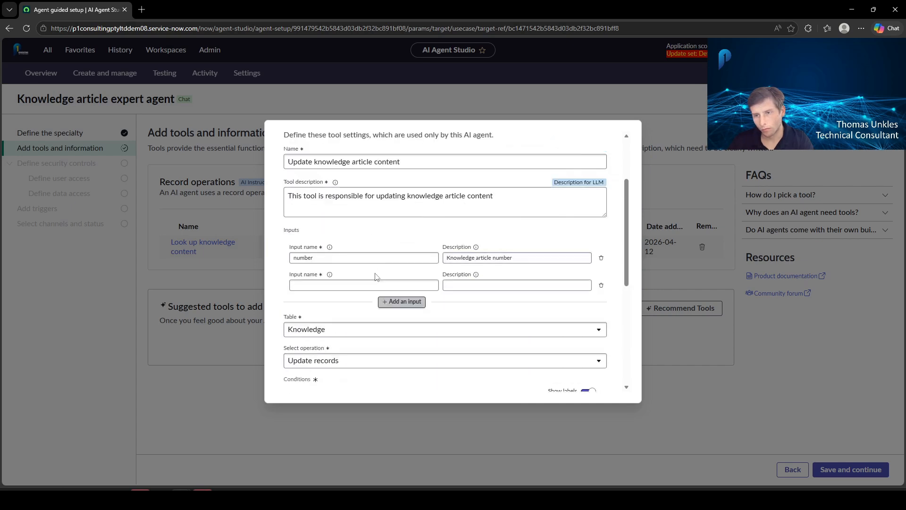
click(340, 284)
text(content)
key(Tab)
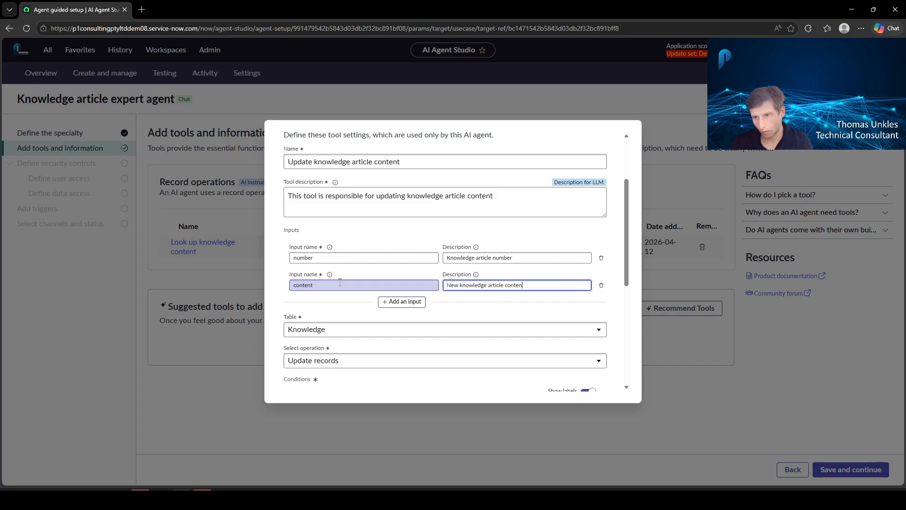
- Set the Article body field value to the {{content}} input
scroll(391, 271, down, 5)
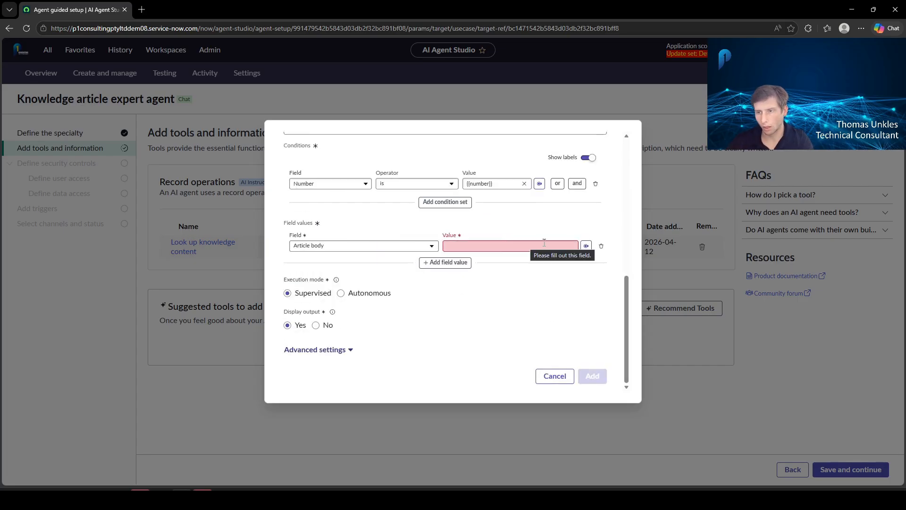
click(587, 245)
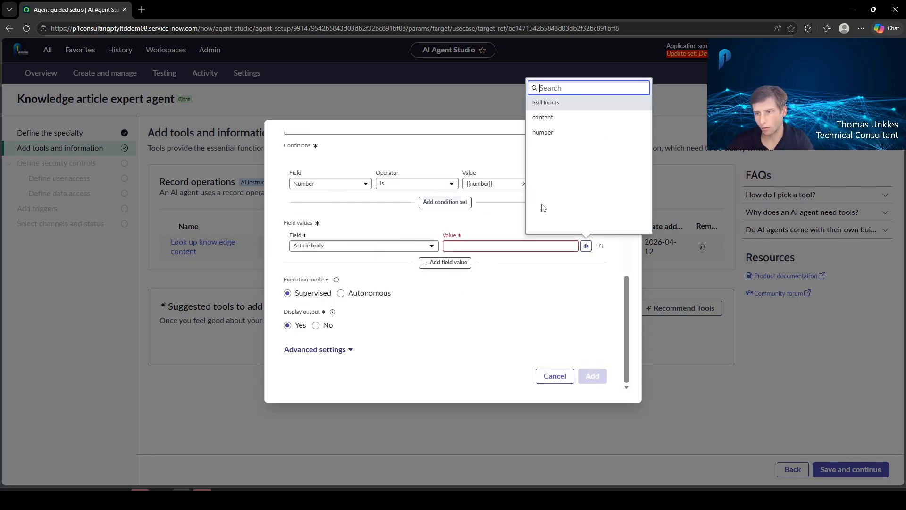
click(564, 124)
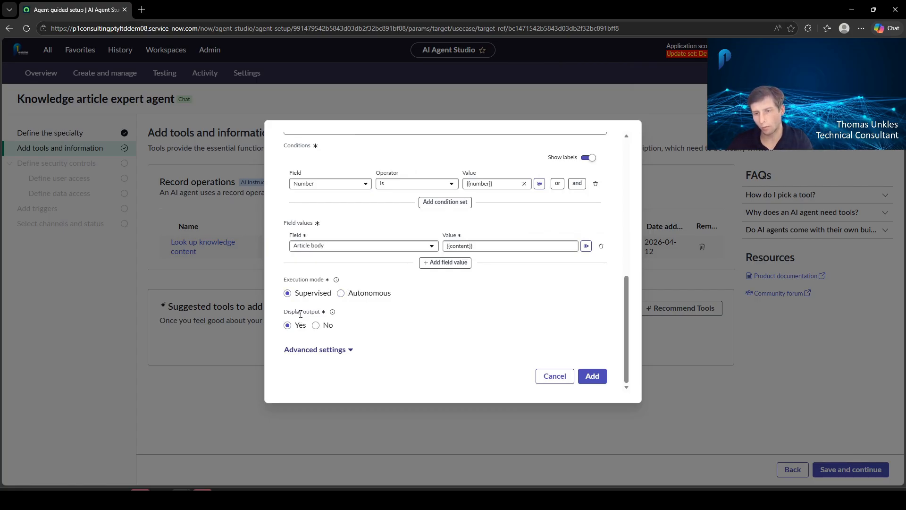
- Set the update tool to Autonomous execution and Concise output transformation, then add it and save the agent's tools
click(348, 349)
scroll(391, 325, down, 3)
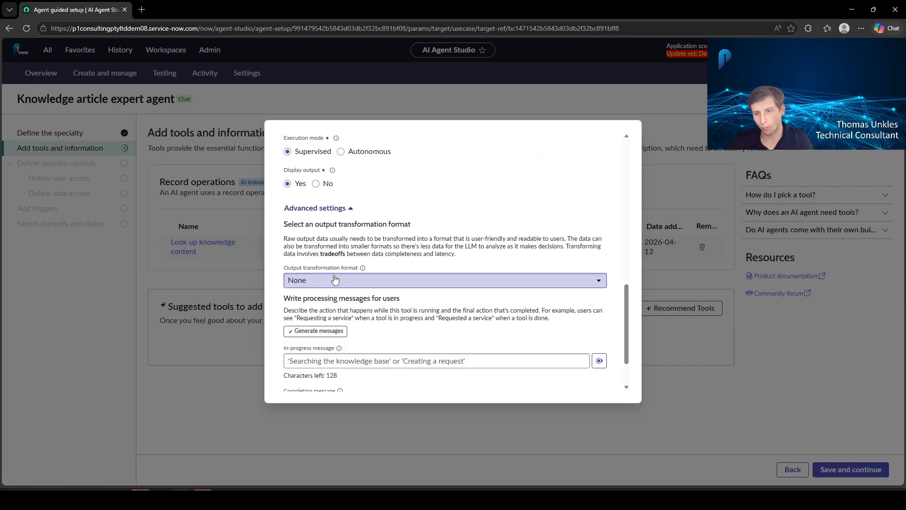
click(349, 280)
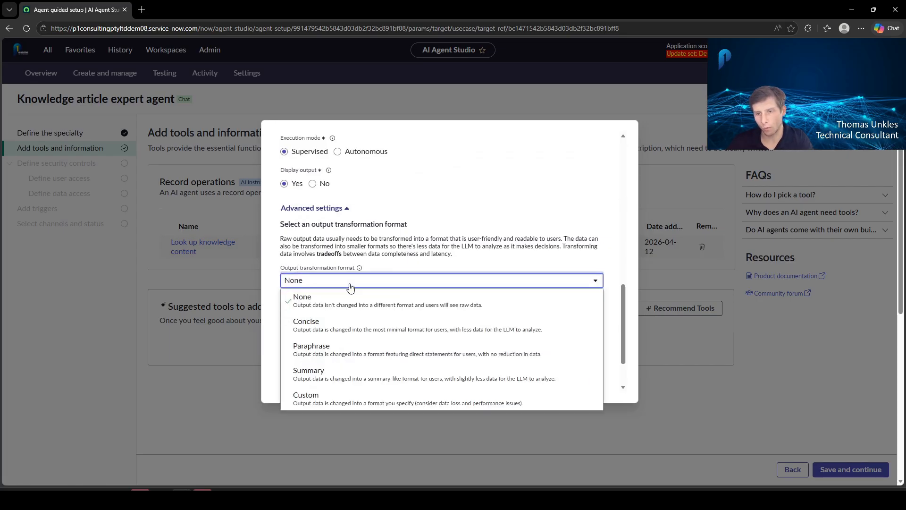
click(342, 325)
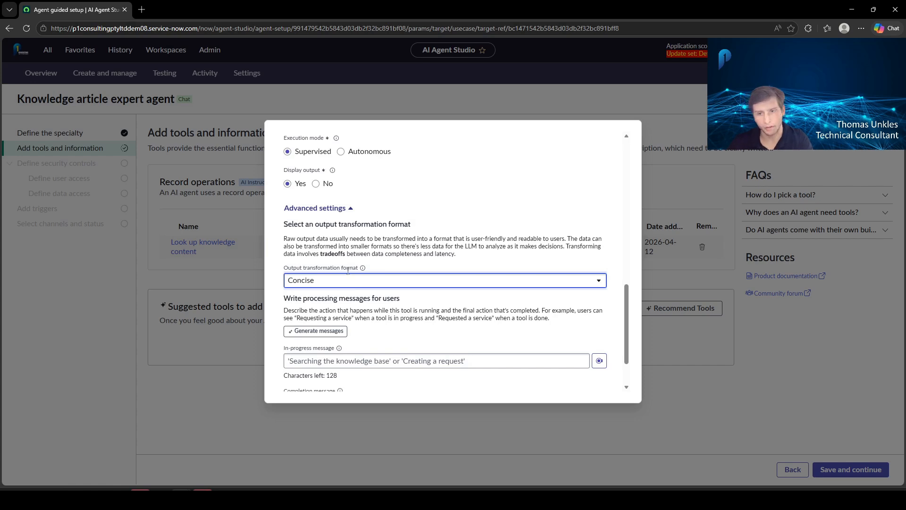
scroll(379, 328, down, 2)
click(592, 376)
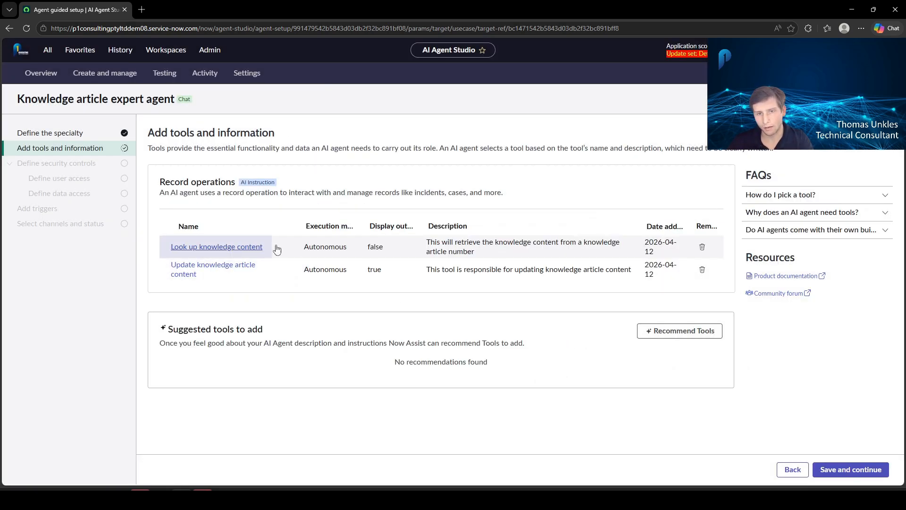
click(867, 473)
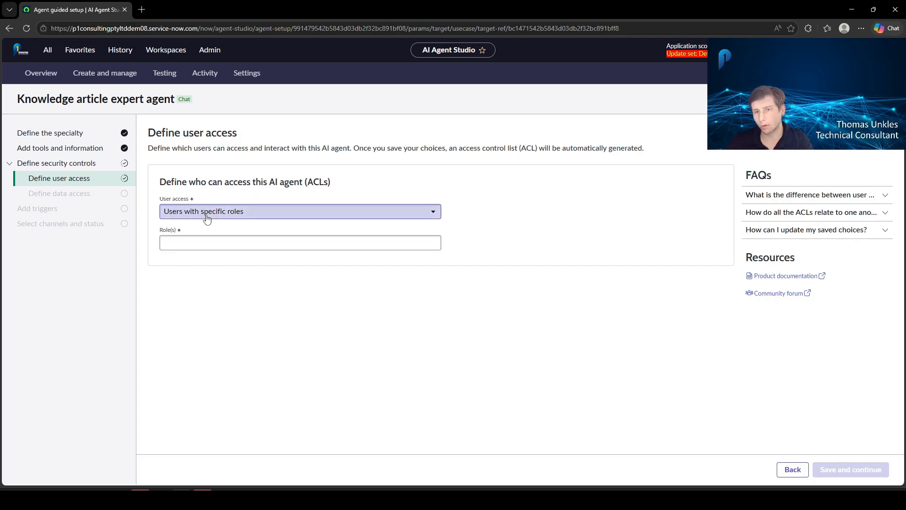
- Restrict the AI agent's user access to the itil role and save
click(216, 244)
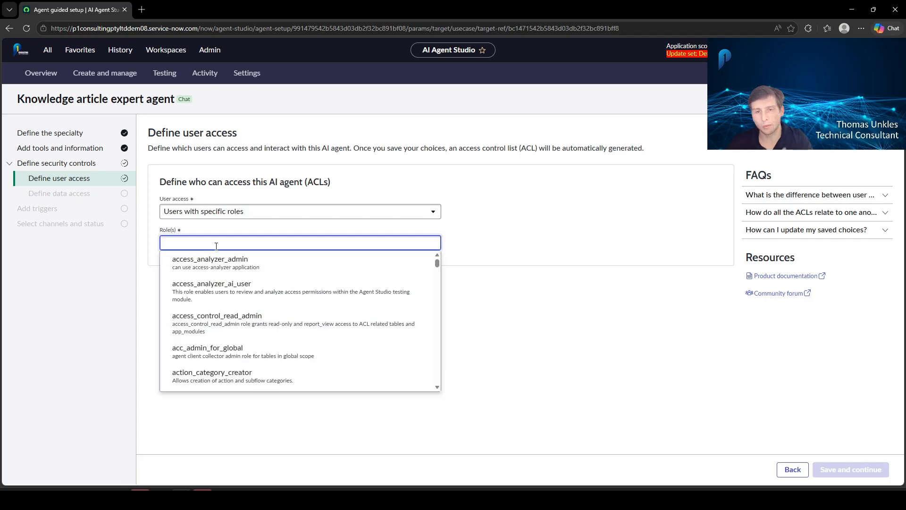
text(l)
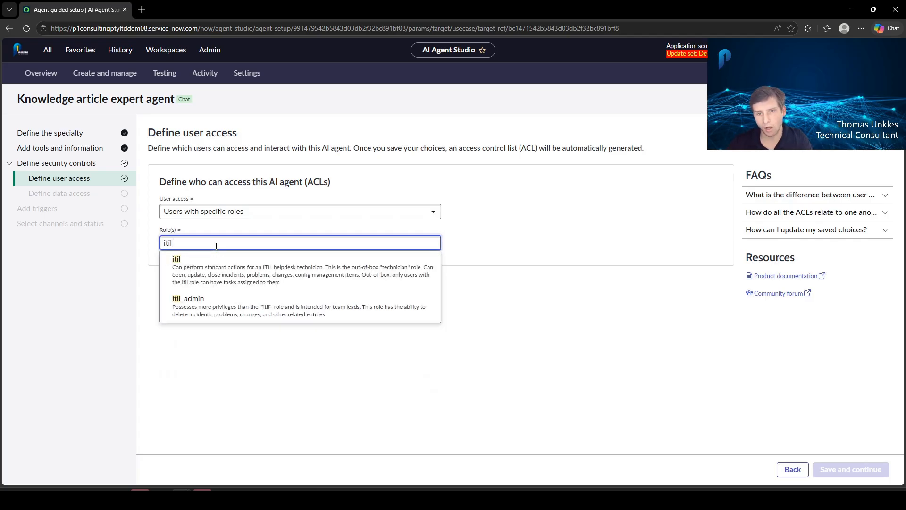
click(225, 267)
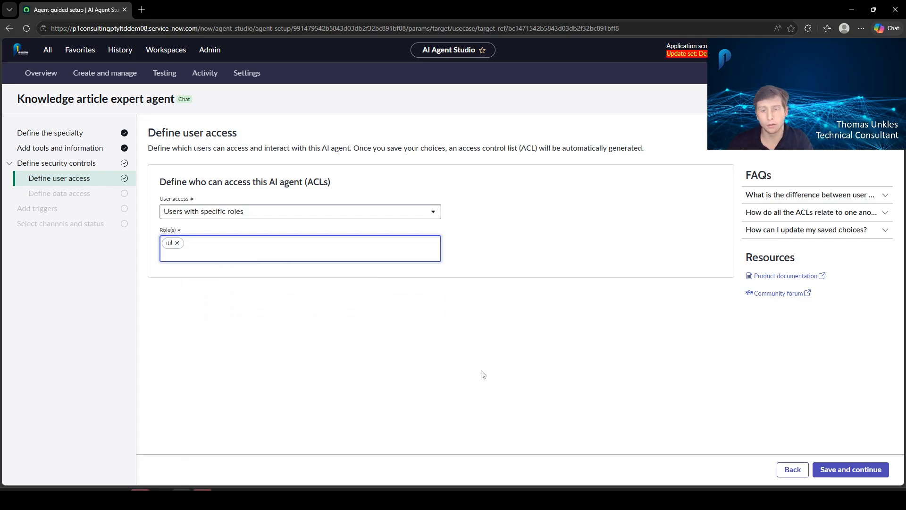
click(865, 473)
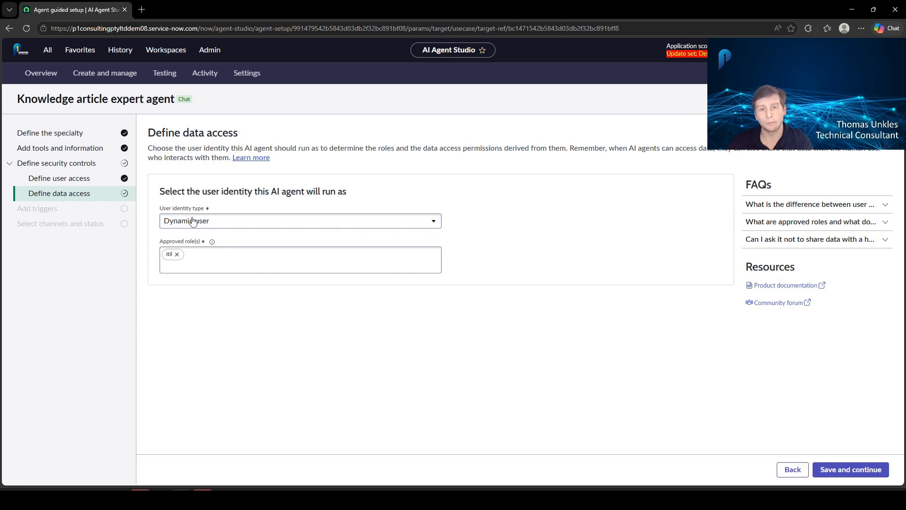
- Review the user identity types for the agent's data access, keep Dynamic user with the itil role, and save
click(236, 224)
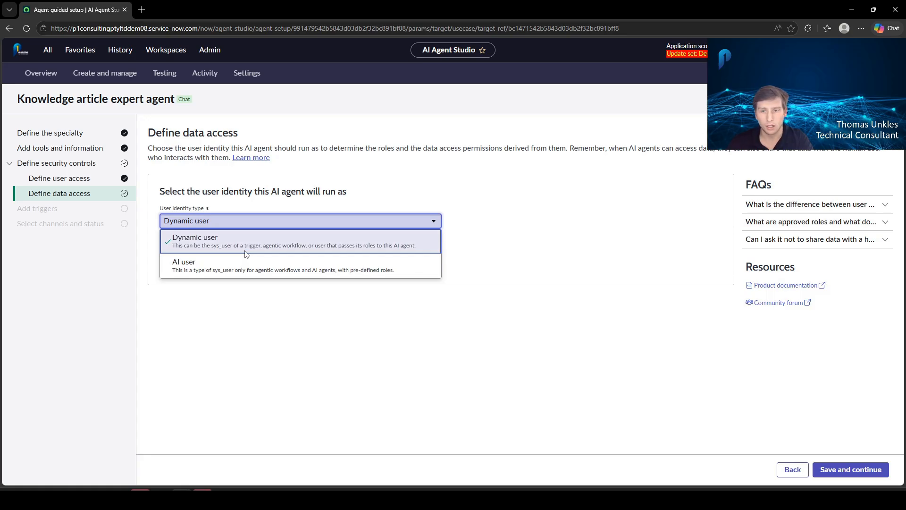
click(486, 233)
click(265, 222)
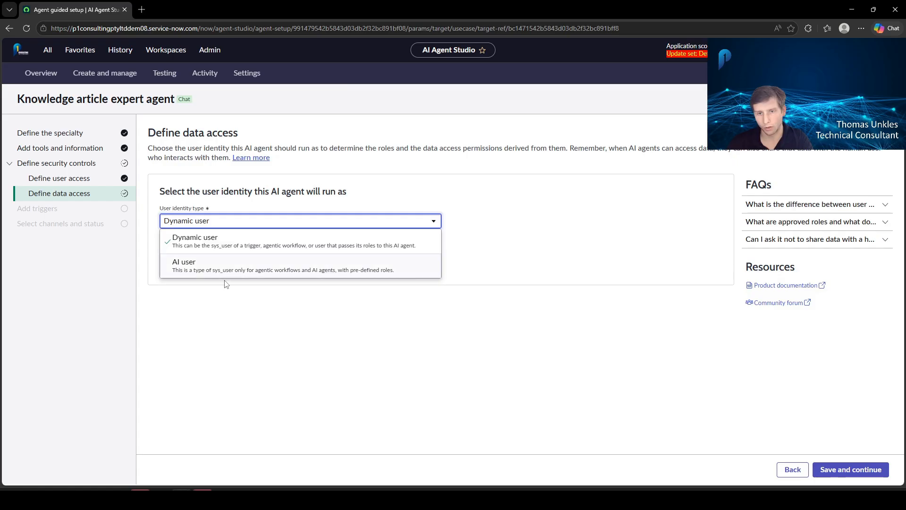
click(500, 249)
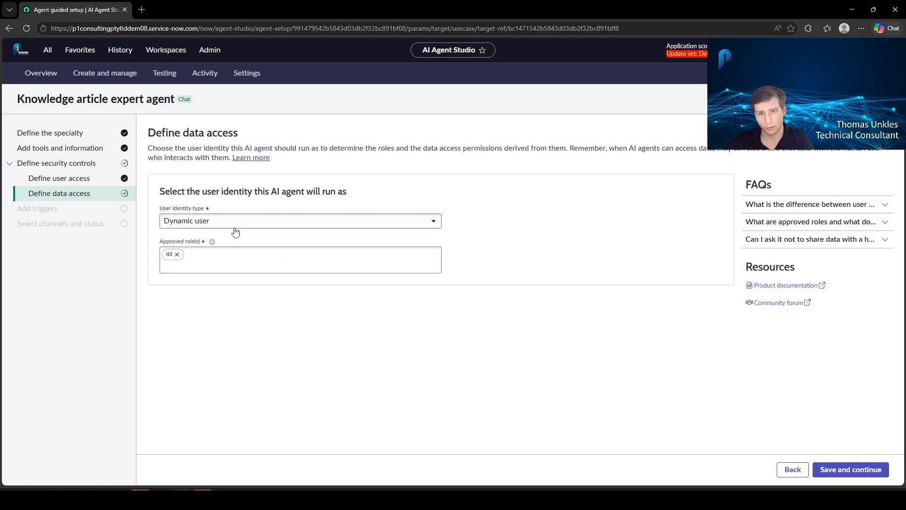
click(844, 470)
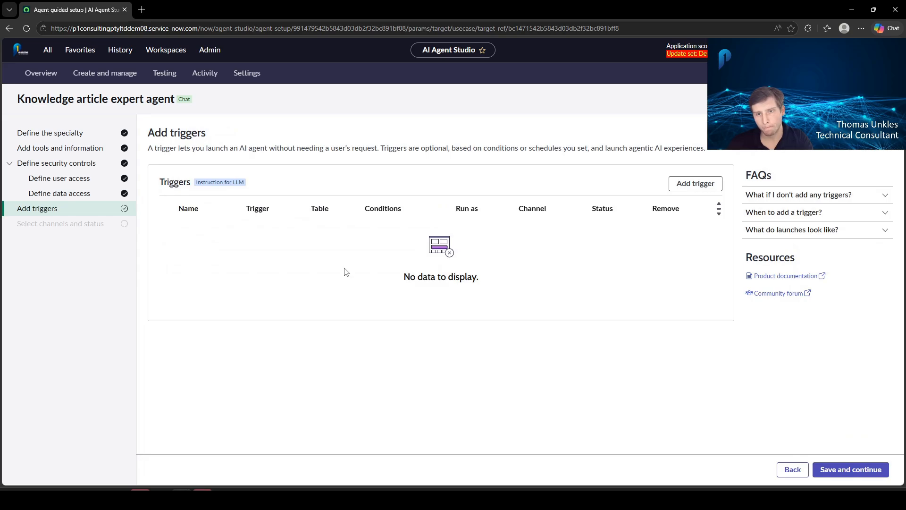
- Continue without adding triggers, leave the status messages empty and the agent active, and add it to the workflow
click(841, 469)
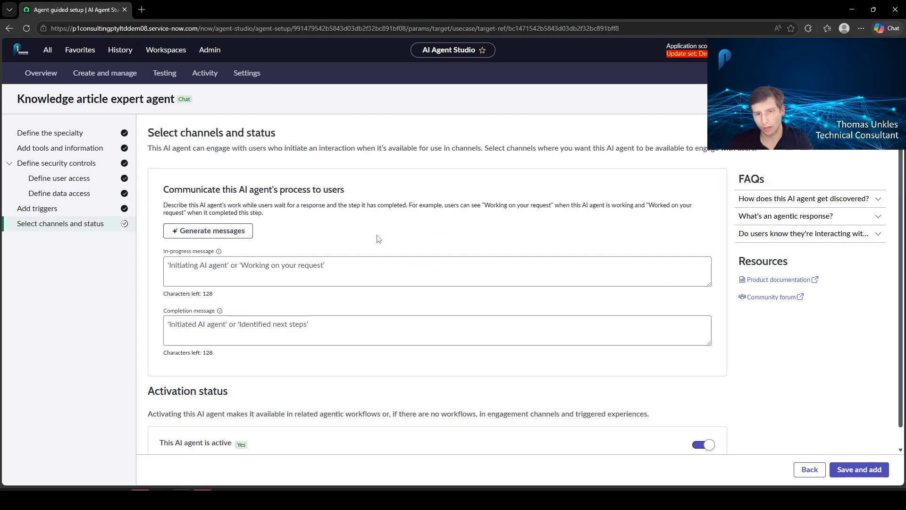
scroll(413, 237, down, 1)
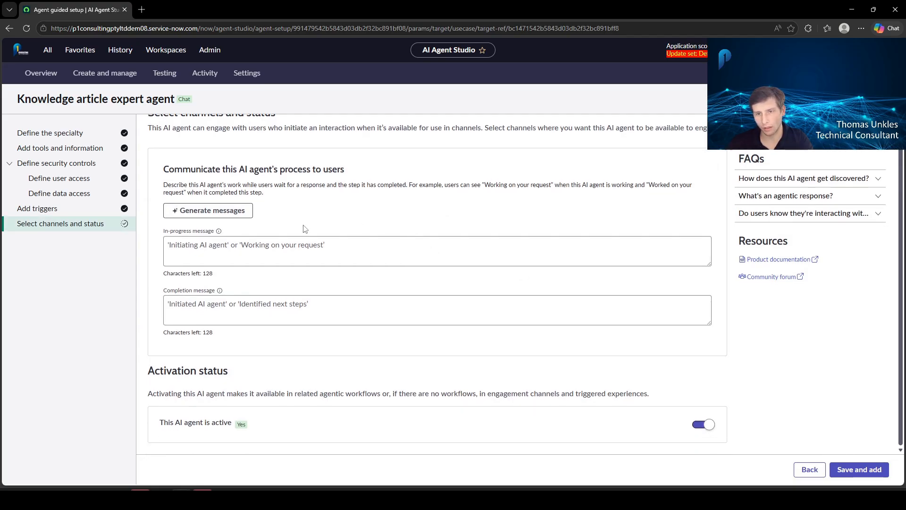
scroll(305, 229, up, 1)
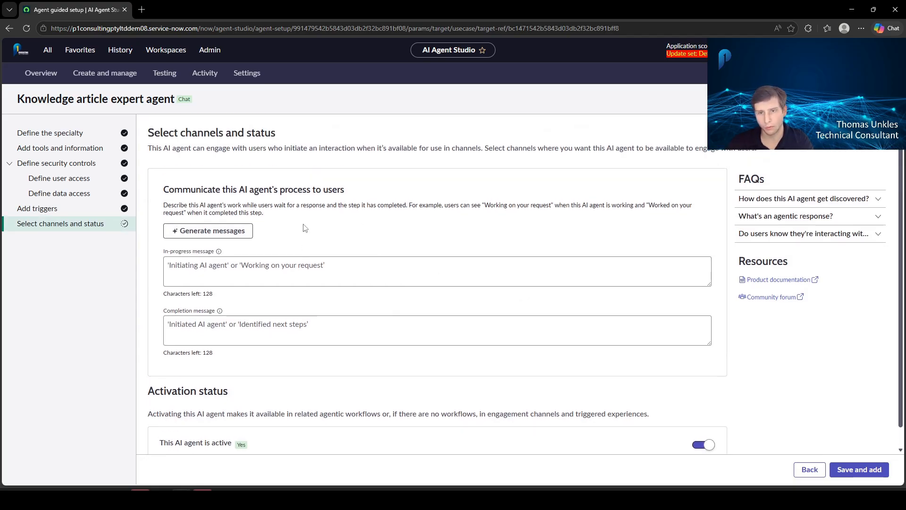
scroll(415, 343, down, 1)
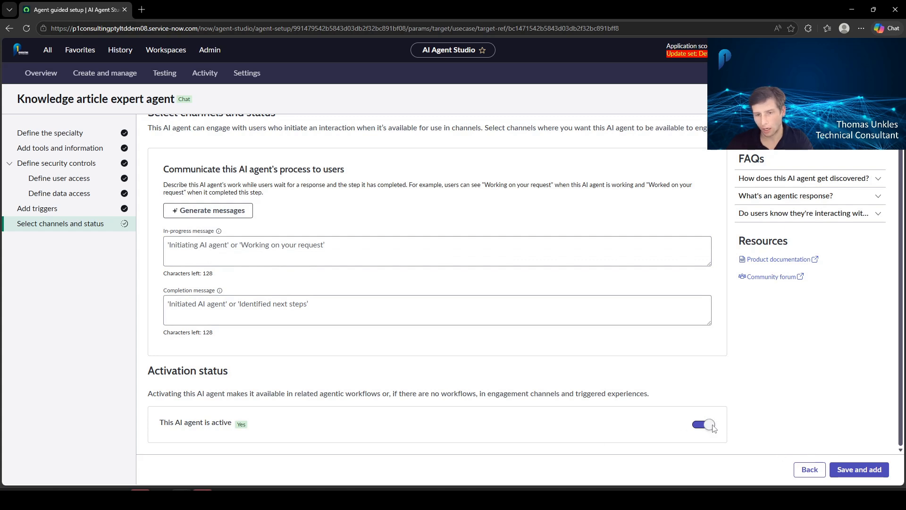
click(844, 474)
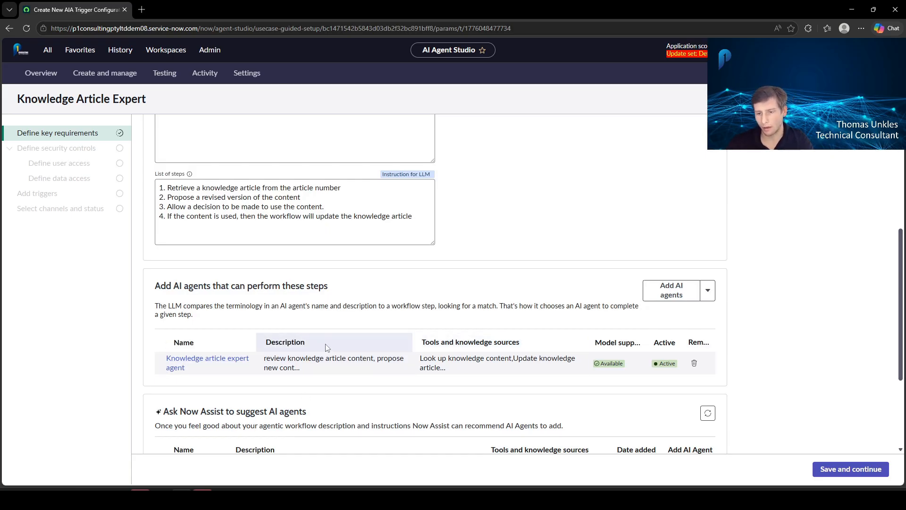
- Review the workflow's AI agents and suggestions, and save the key requirements without adding a suggested agent
scroll(324, 339, down, 2)
scroll(486, 296, down, 1)
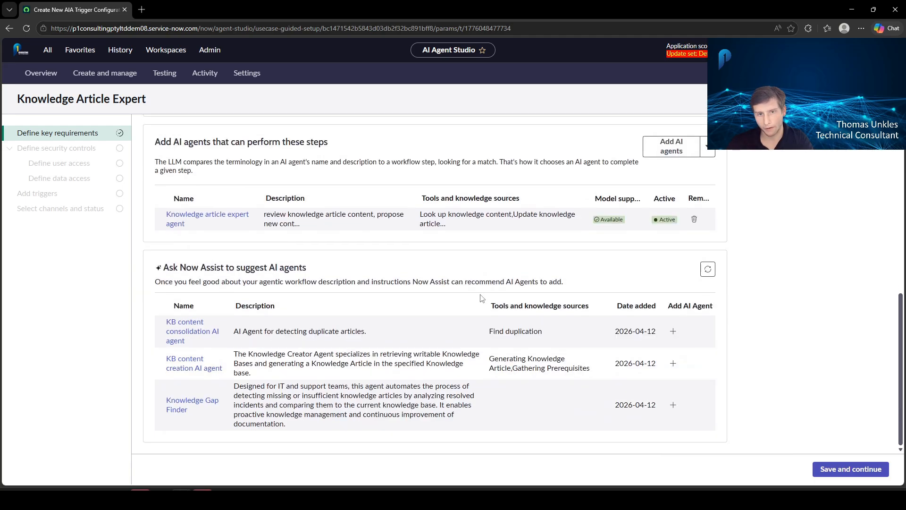
click(844, 474)
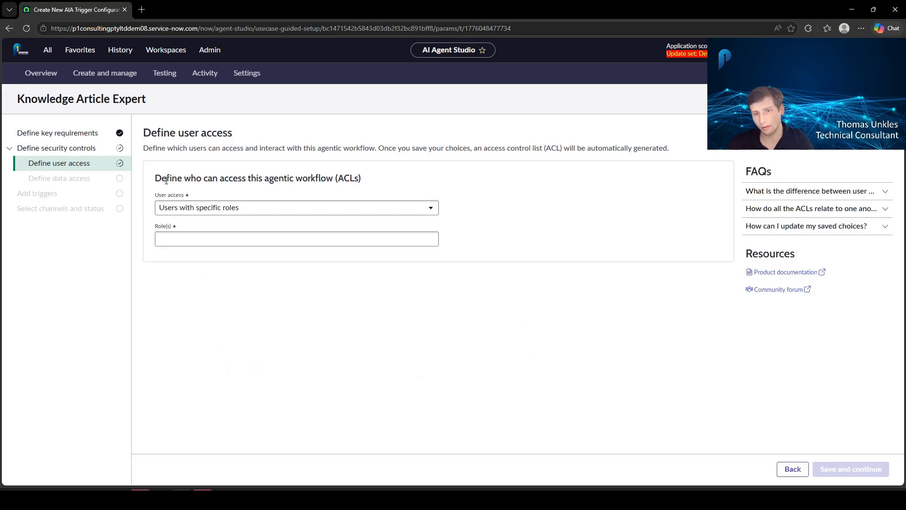
- Restrict the agentic workflow's user access to the itil role and save
click(182, 239)
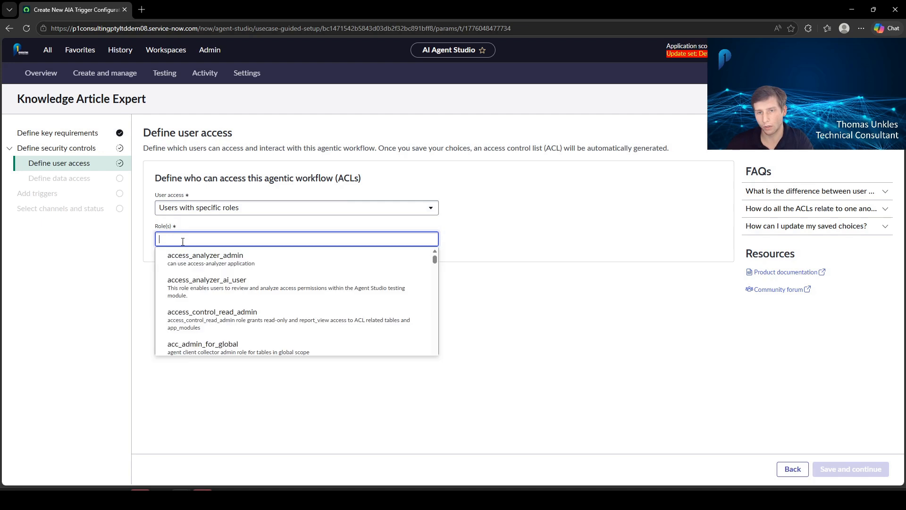
text(itil)
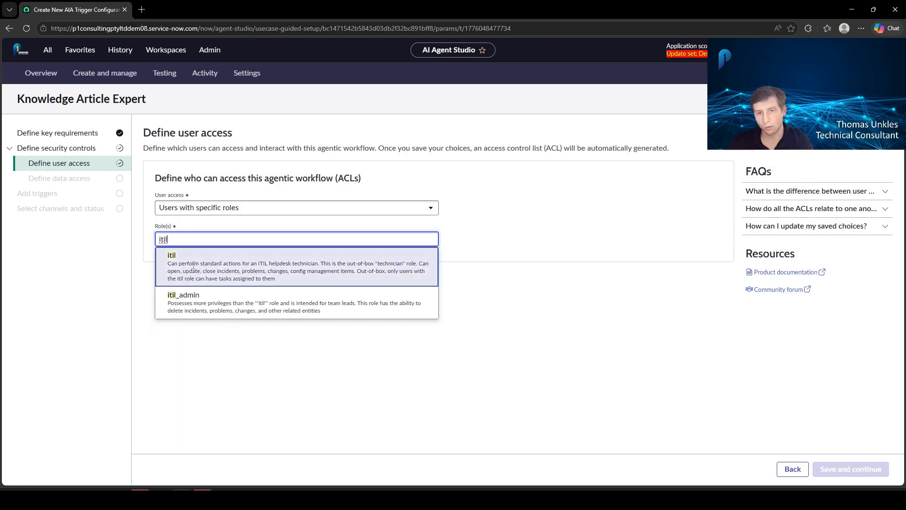
key(Return)
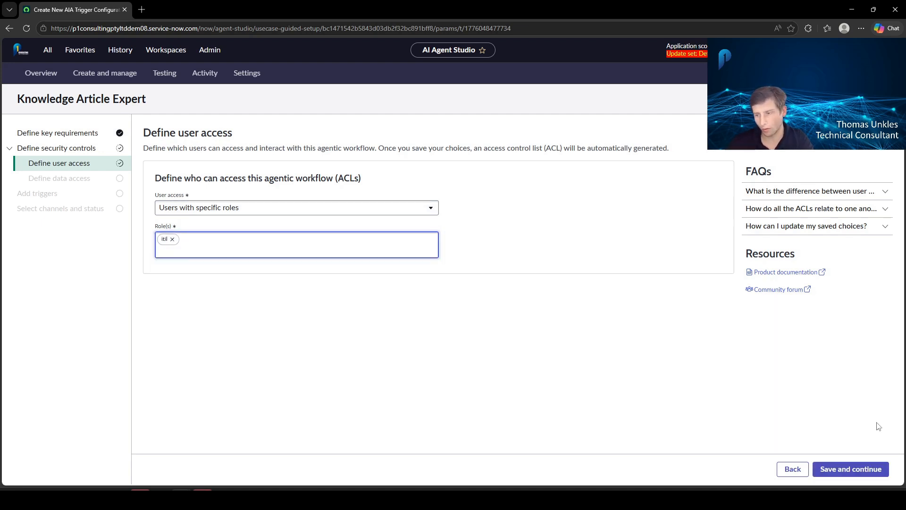
click(845, 470)
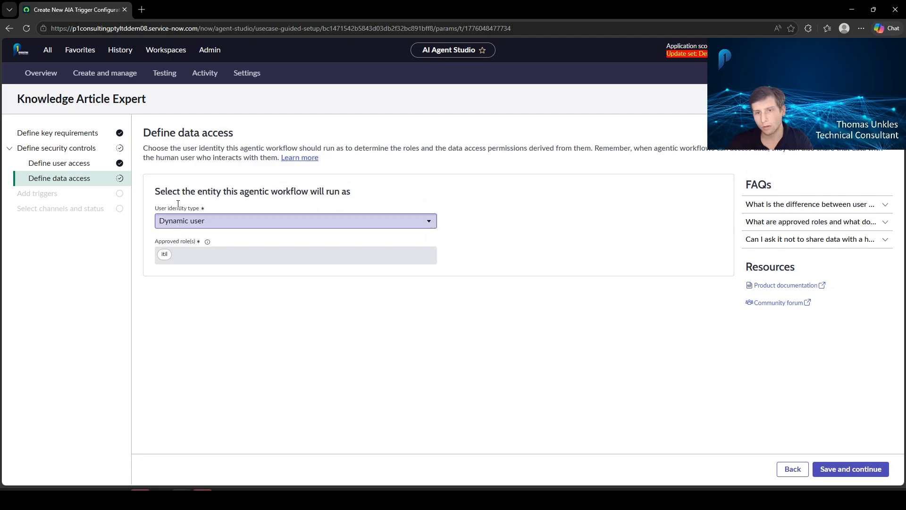
- Continue with the Dynamic user identity and no triggers, enable display in the Now Assist panel, and save the workflow for testing
click(850, 469)
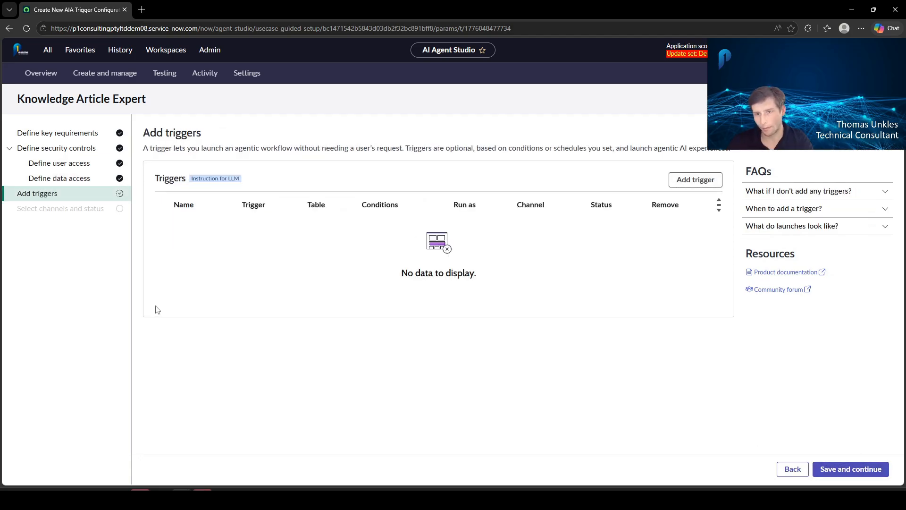
click(863, 469)
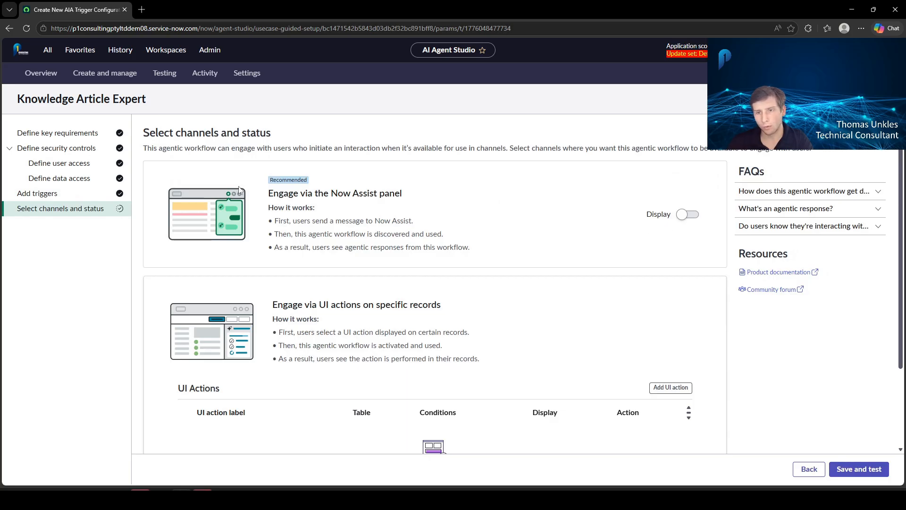
click(689, 217)
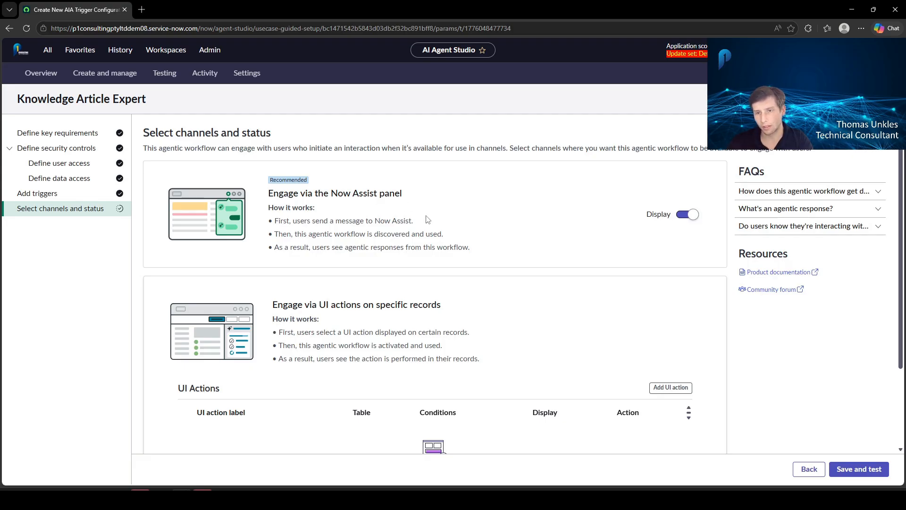
scroll(428, 228, down, 2)
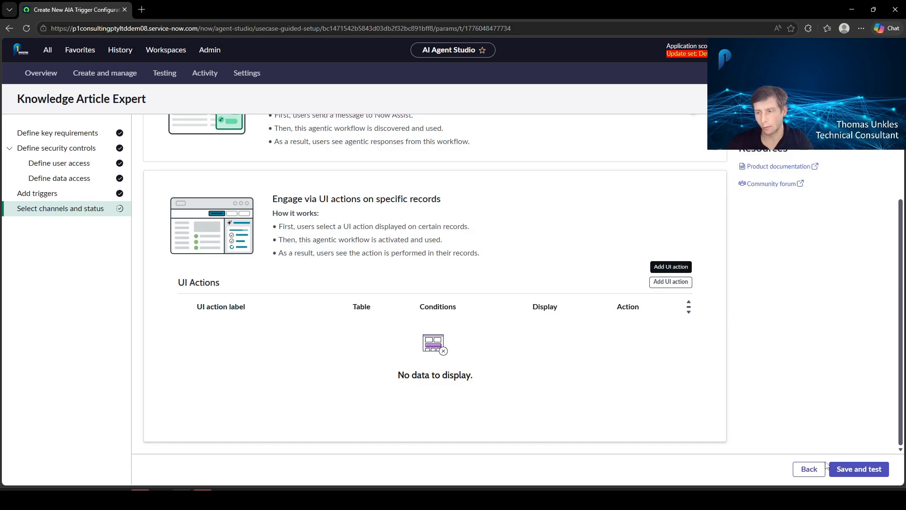
click(851, 470)
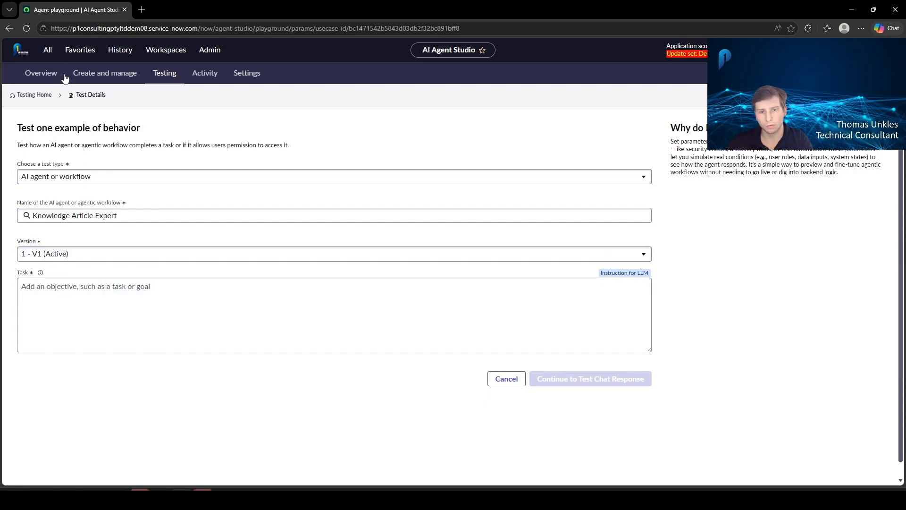
- Open the list of all knowledge articles in a new browser tab, copy the article number KB0010006, and open that article
click(46, 52)
text(knowl)
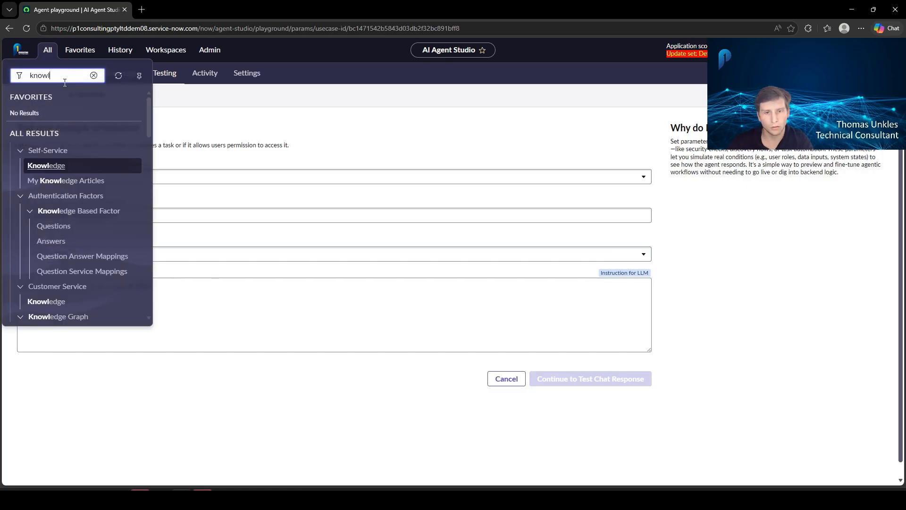
scroll(75, 197, down, 8)
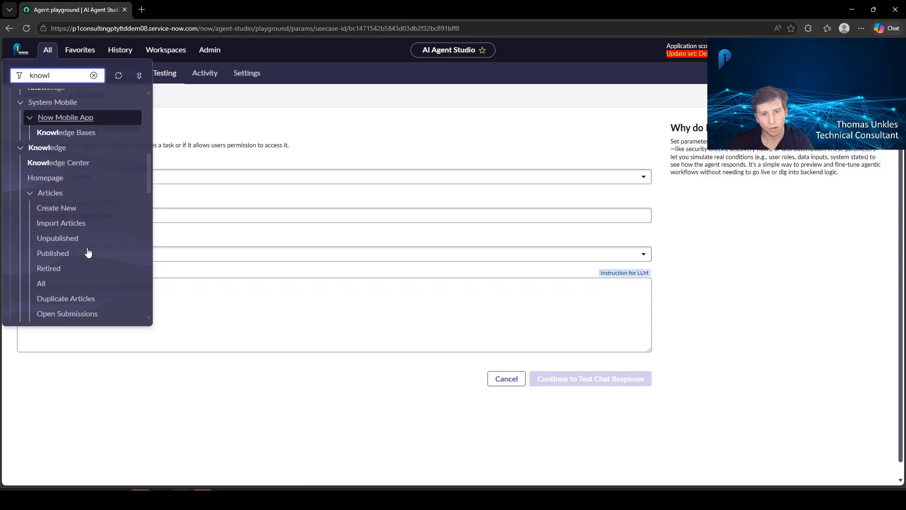
middle_click(67, 274)
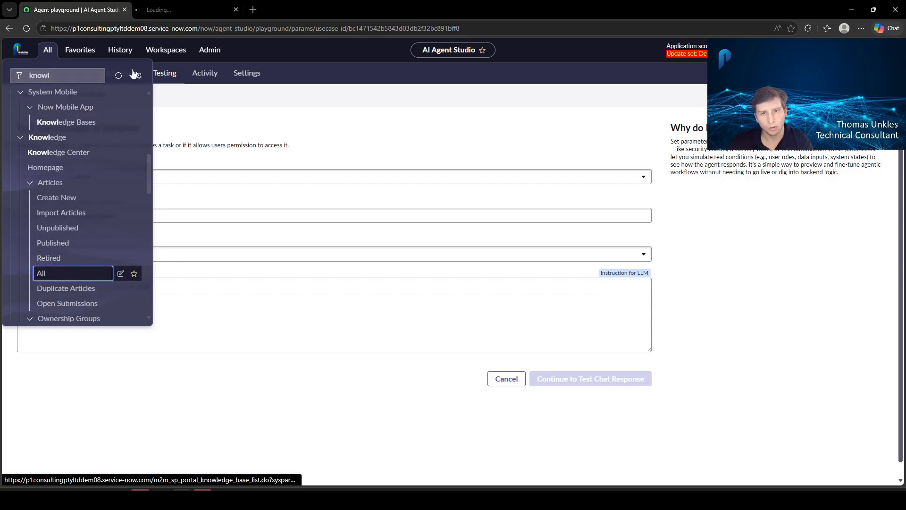
click(159, 9)
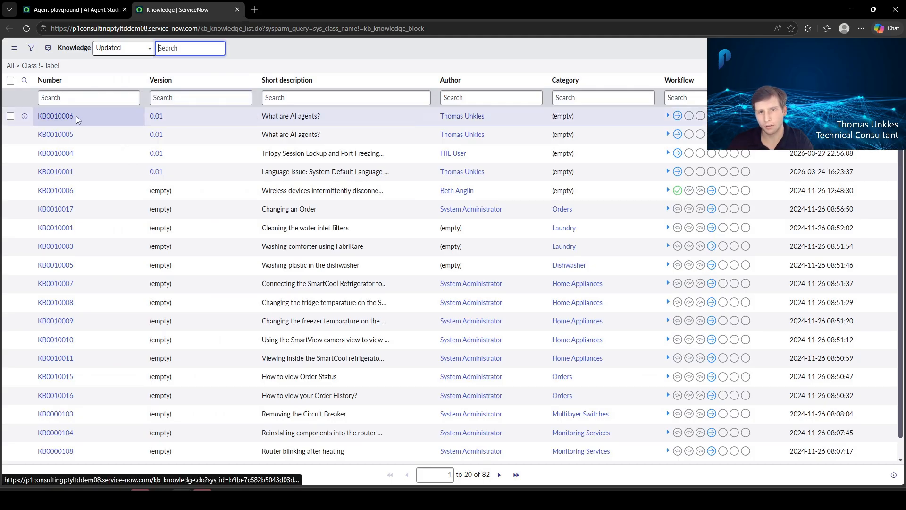
drag(79, 115, 37, 118)
key(ctrl+c)
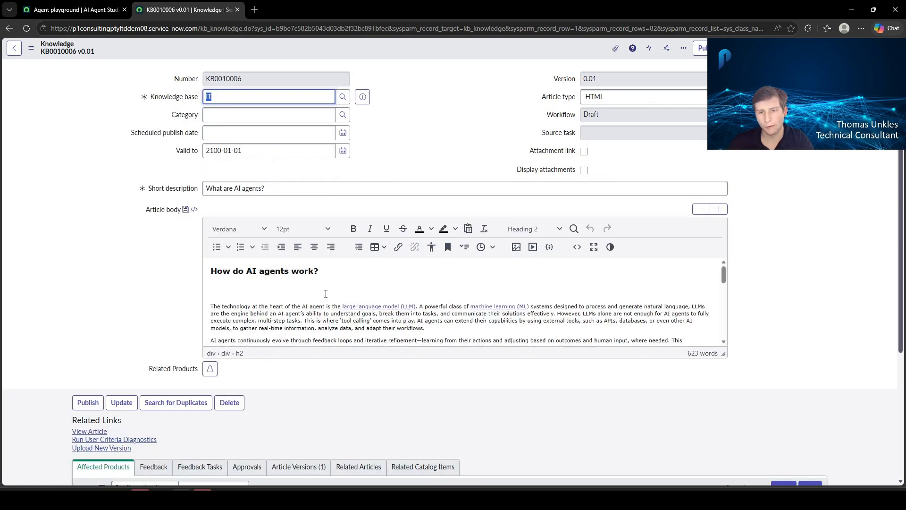
- Return to the agent test page and enter the task "can you please rewrite KB0010006", correcting the misspelled word
click(75, 10)
click(79, 286)
text(can y)
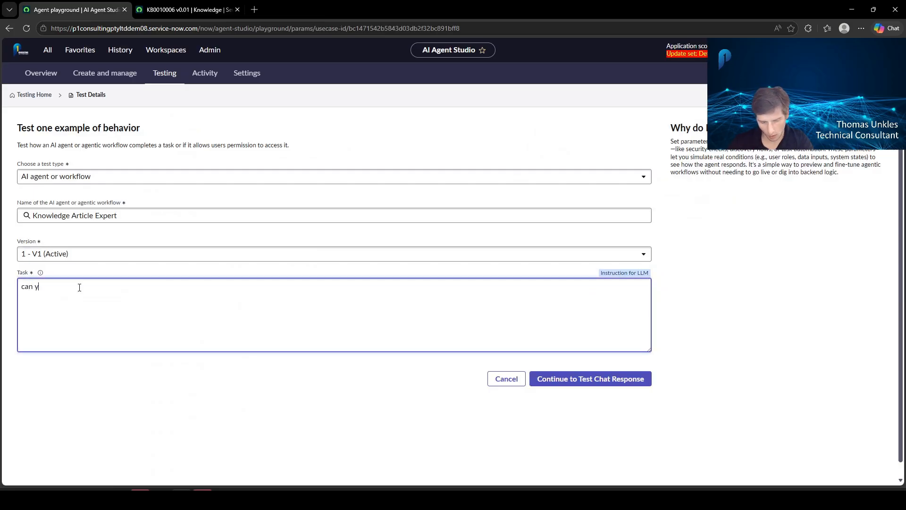
text(ou please ewrite)
key(ctrl+v)
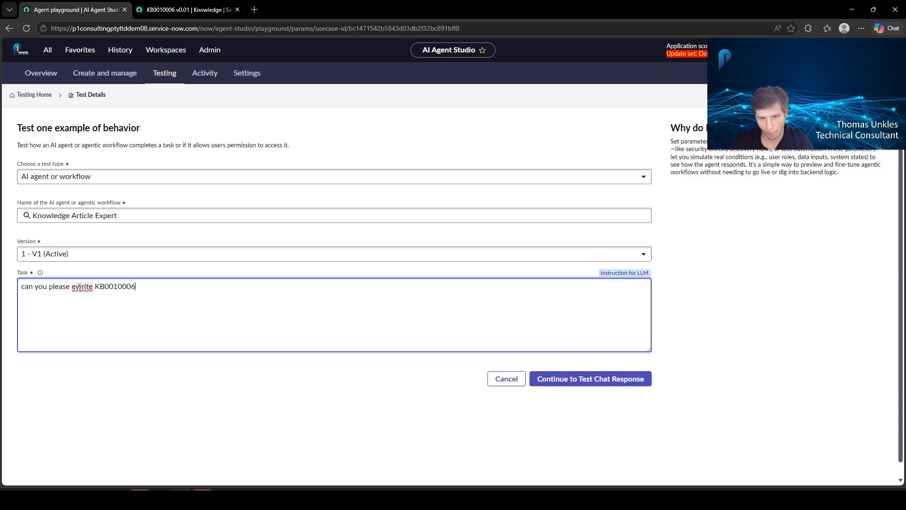
right_click(74, 289)
click(85, 299)
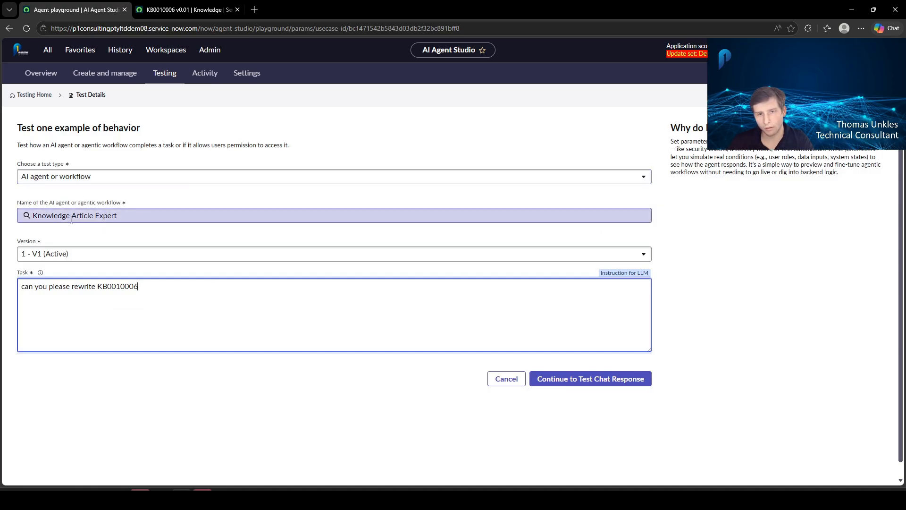
- Keep the test type AI agent or workflow and version 1 - V1 (Active), and start the chat response test
click(66, 182)
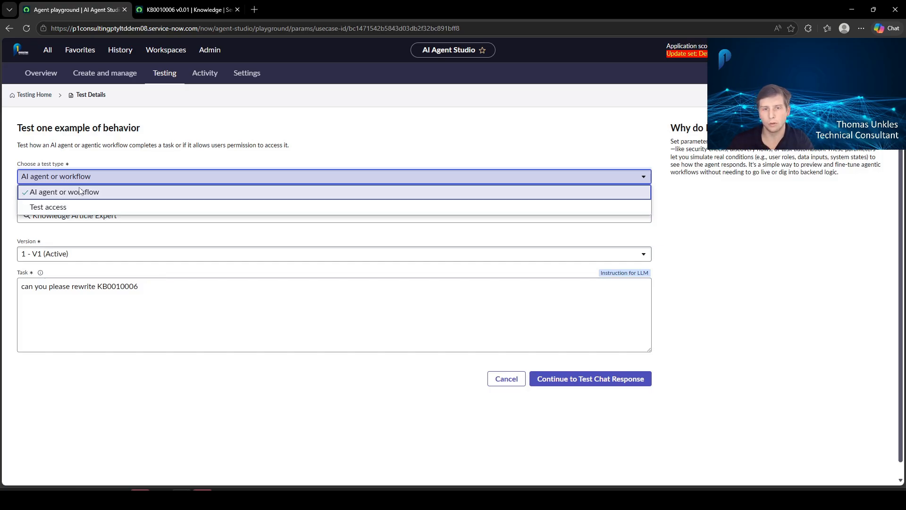
click(81, 191)
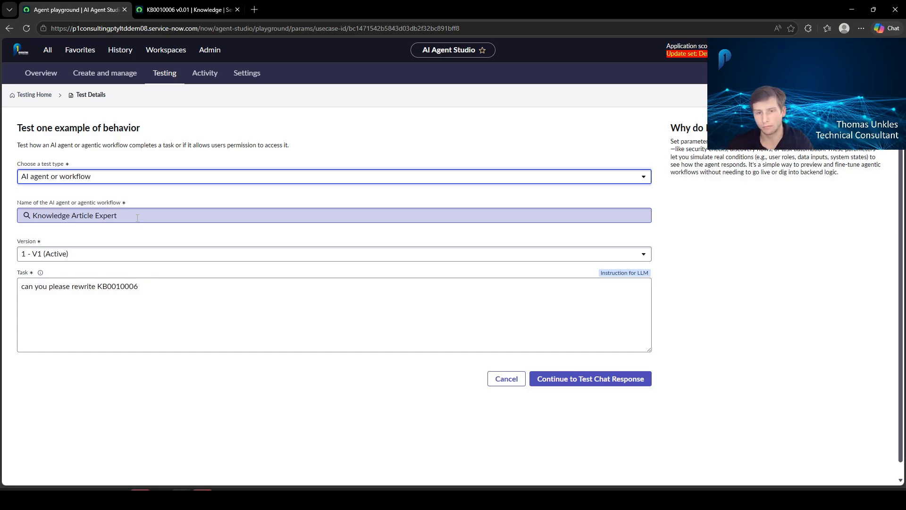
click(147, 257)
click(93, 262)
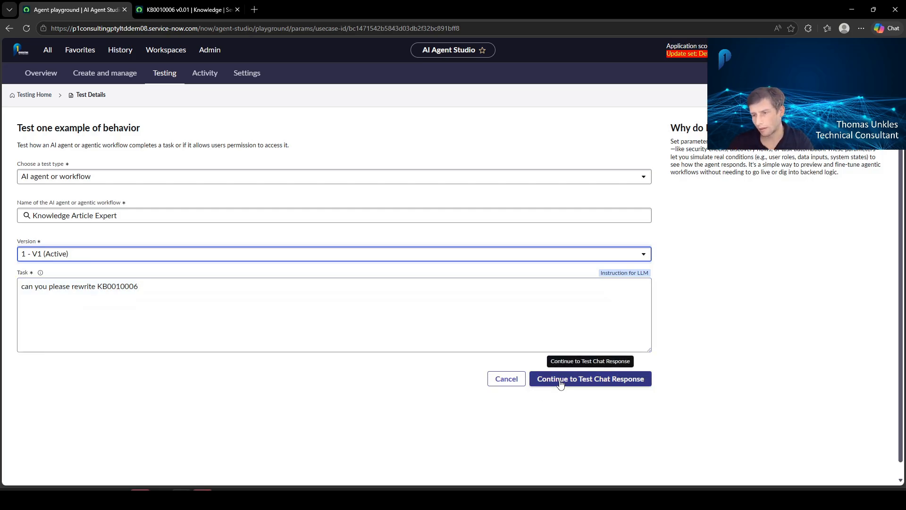
click(560, 381)
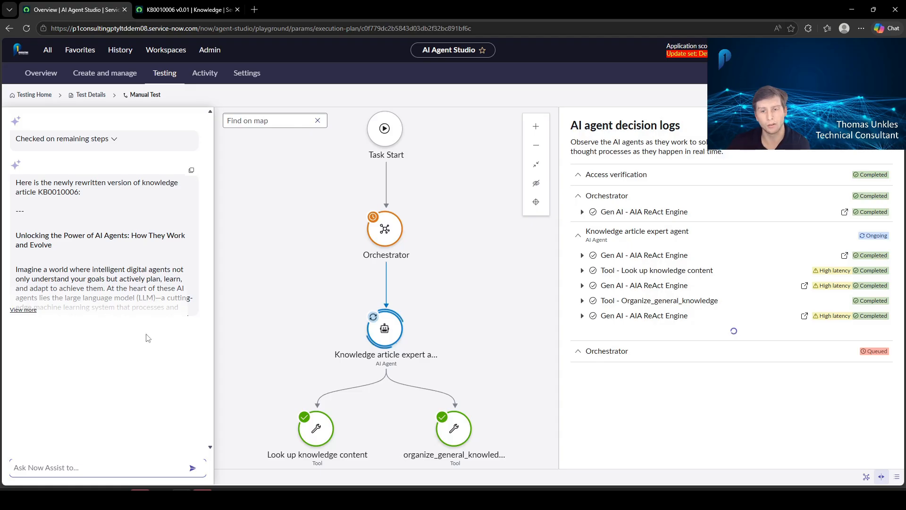
- Read the full rewritten article in the test chat, approve it with "yes", and agree to update the article
click(33, 310)
scroll(70, 318, down, 4)
scroll(71, 317, up, 4)
scroll(70, 317, down, 1)
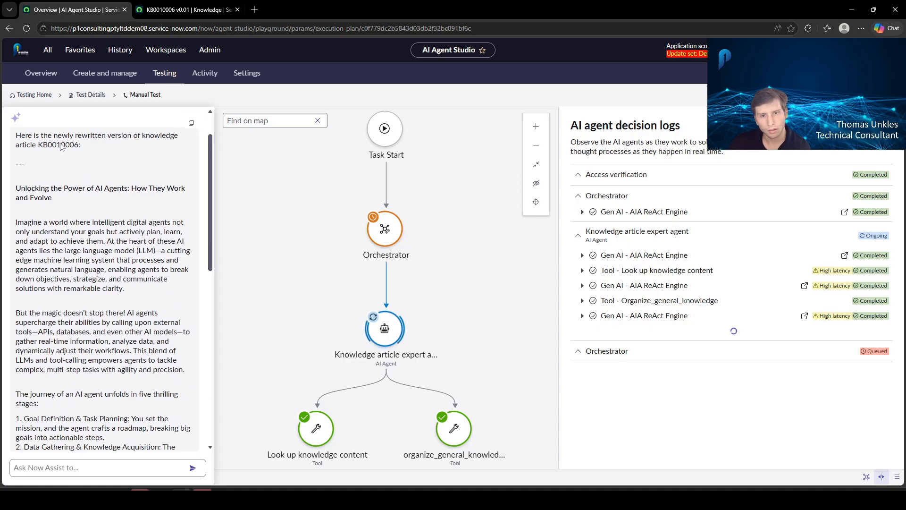
scroll(85, 197, down, 12)
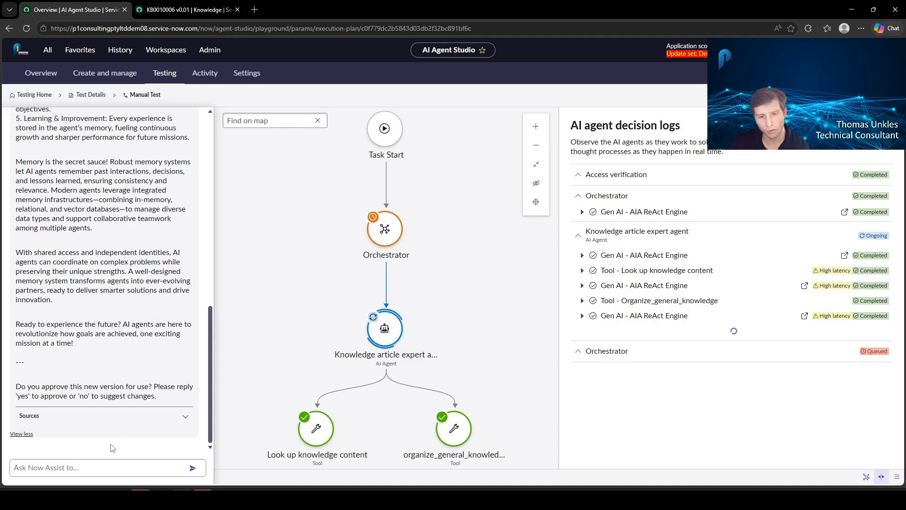
click(53, 464)
text(yes)
key(Return)
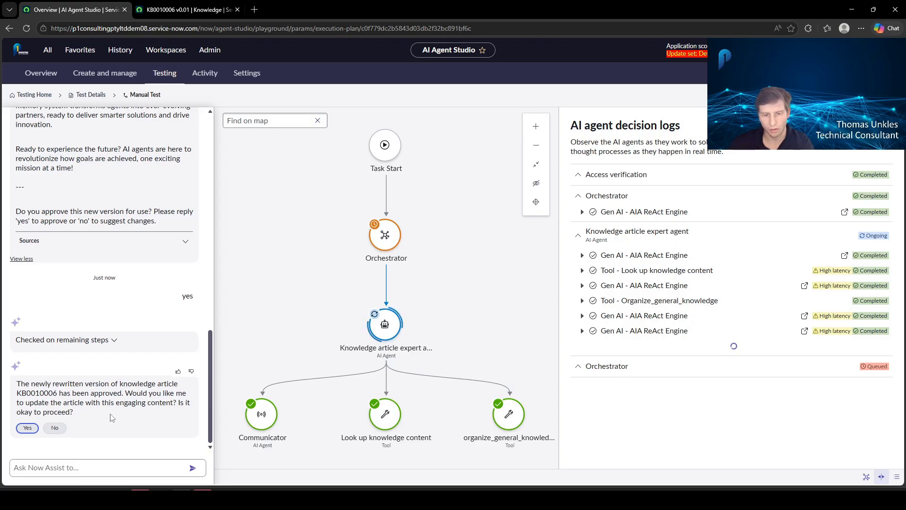
click(27, 428)
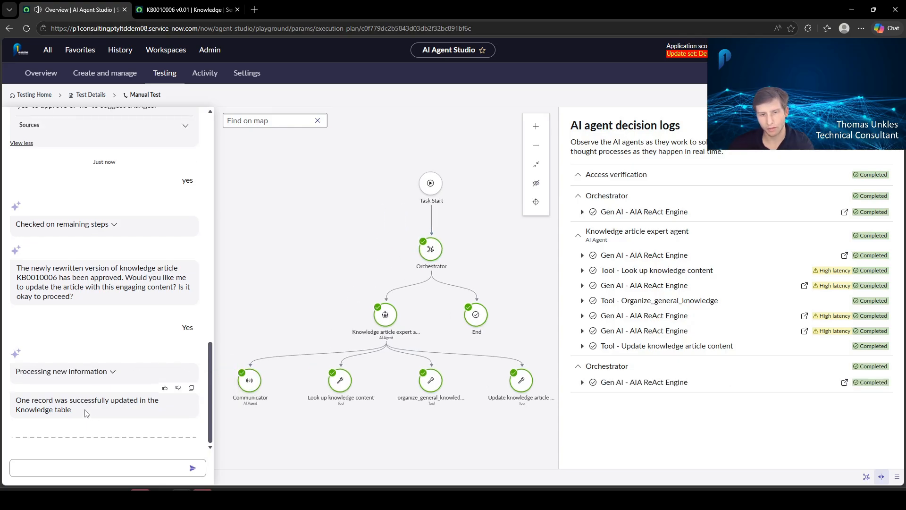
- Check the article body of KB0010006 in its record against the rewrite, and return to the agent test
click(189, 9)
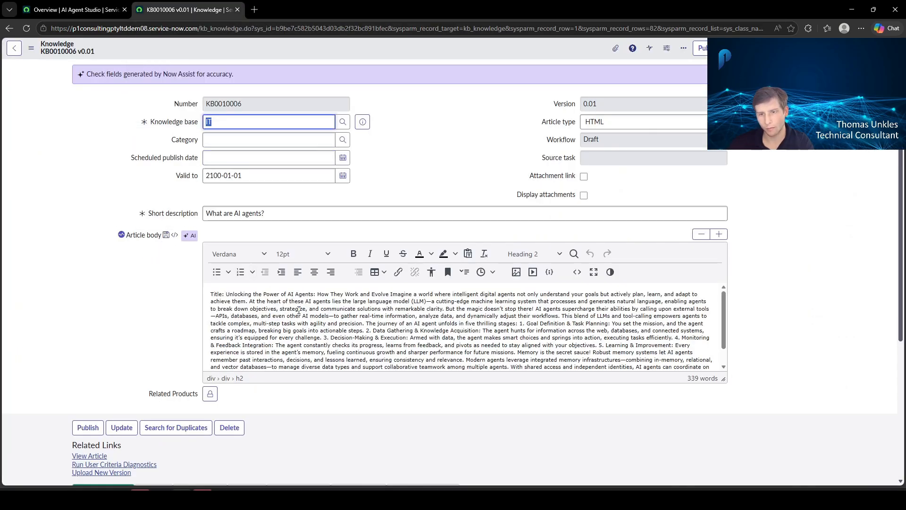
scroll(298, 311, down, 2)
scroll(299, 311, up, 2)
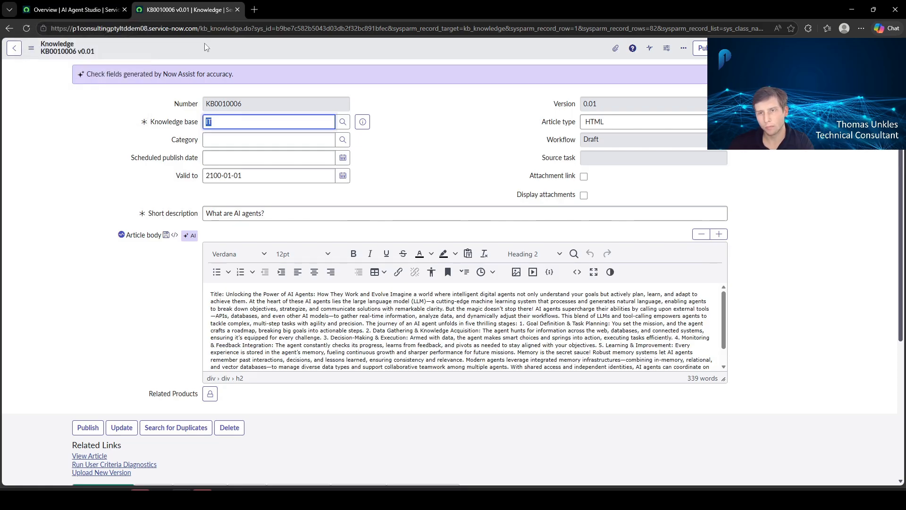
click(71, 10)
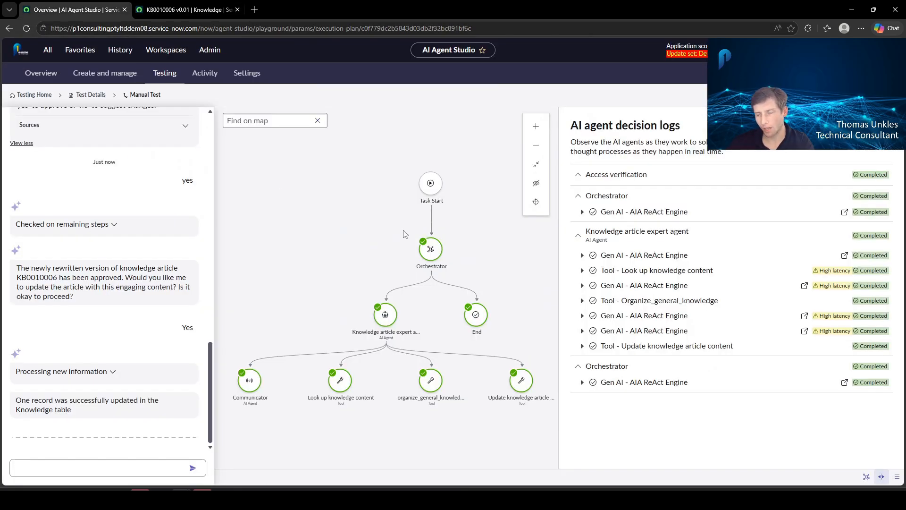